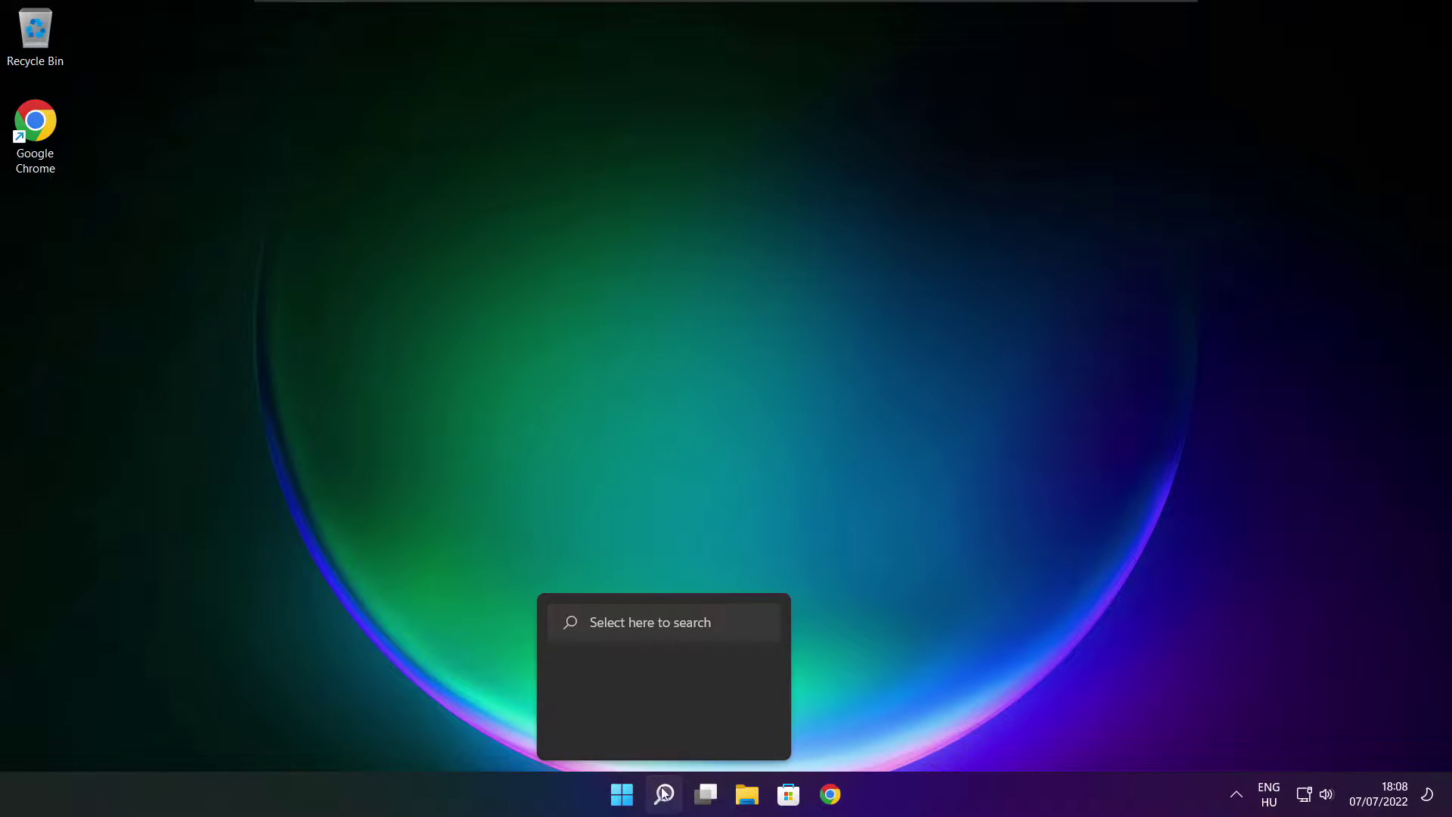
Search for 'device manager' and launch Device Manager from the best match.
click(670, 800)
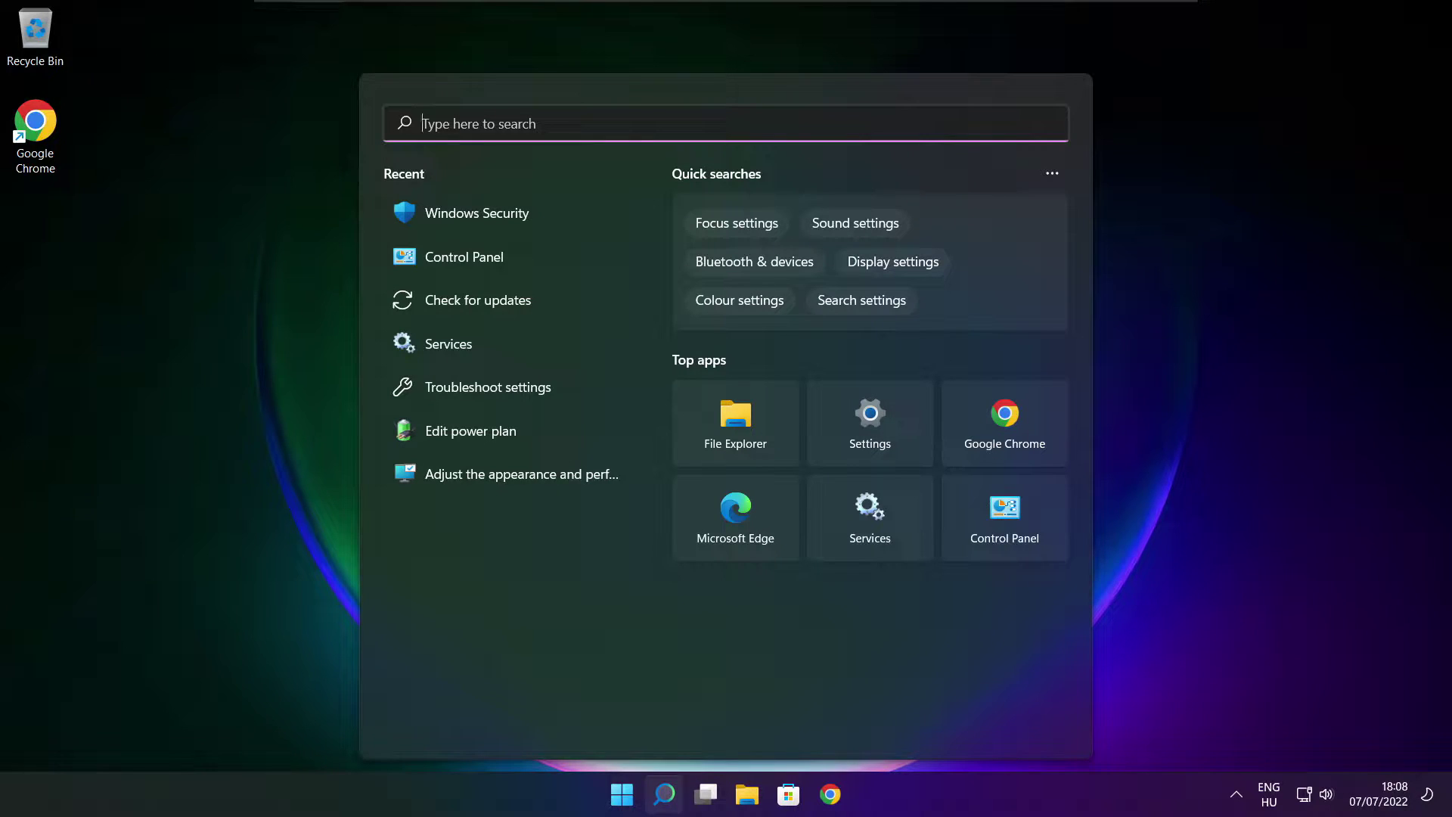
text(device )
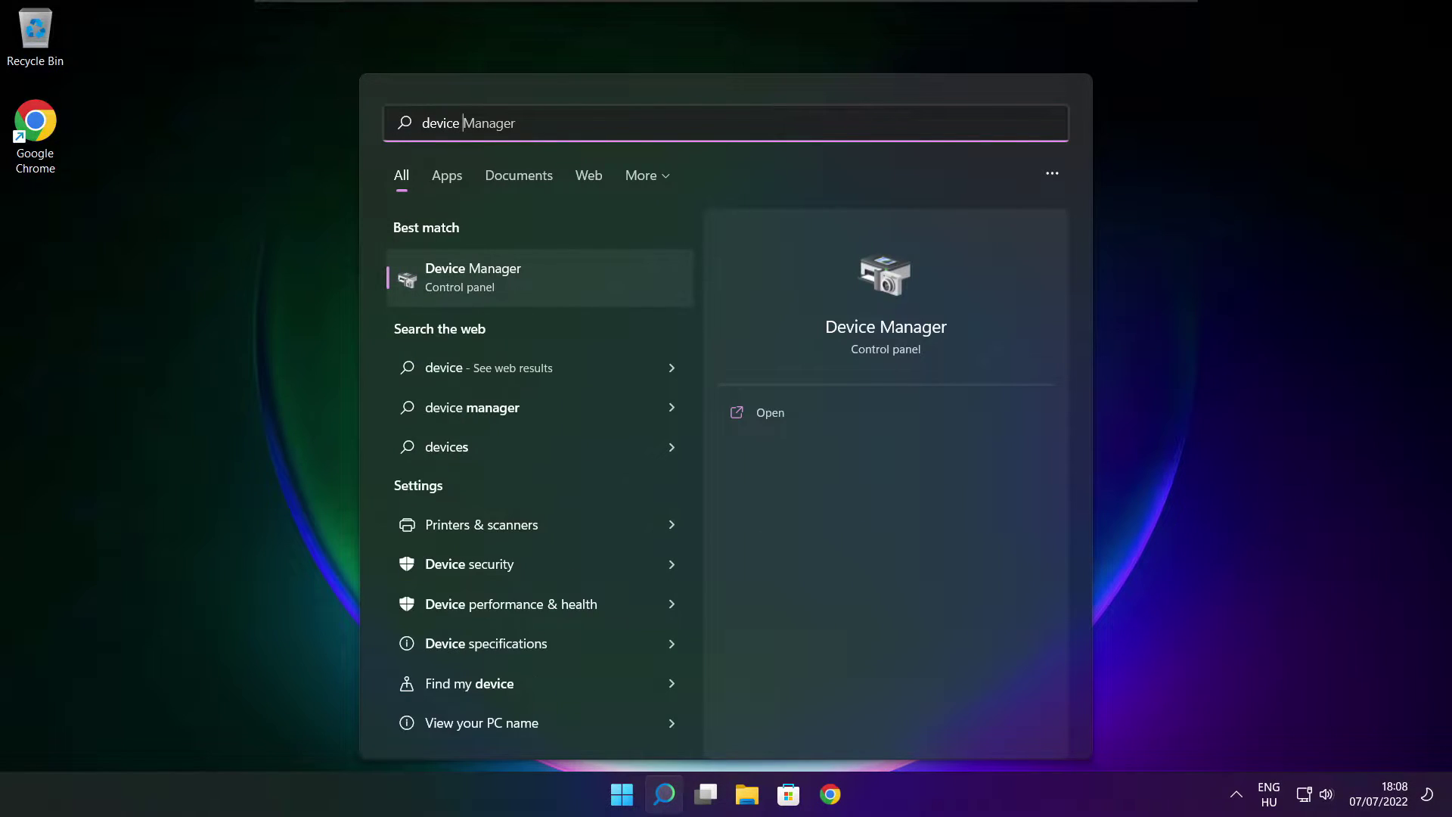
text(manager)
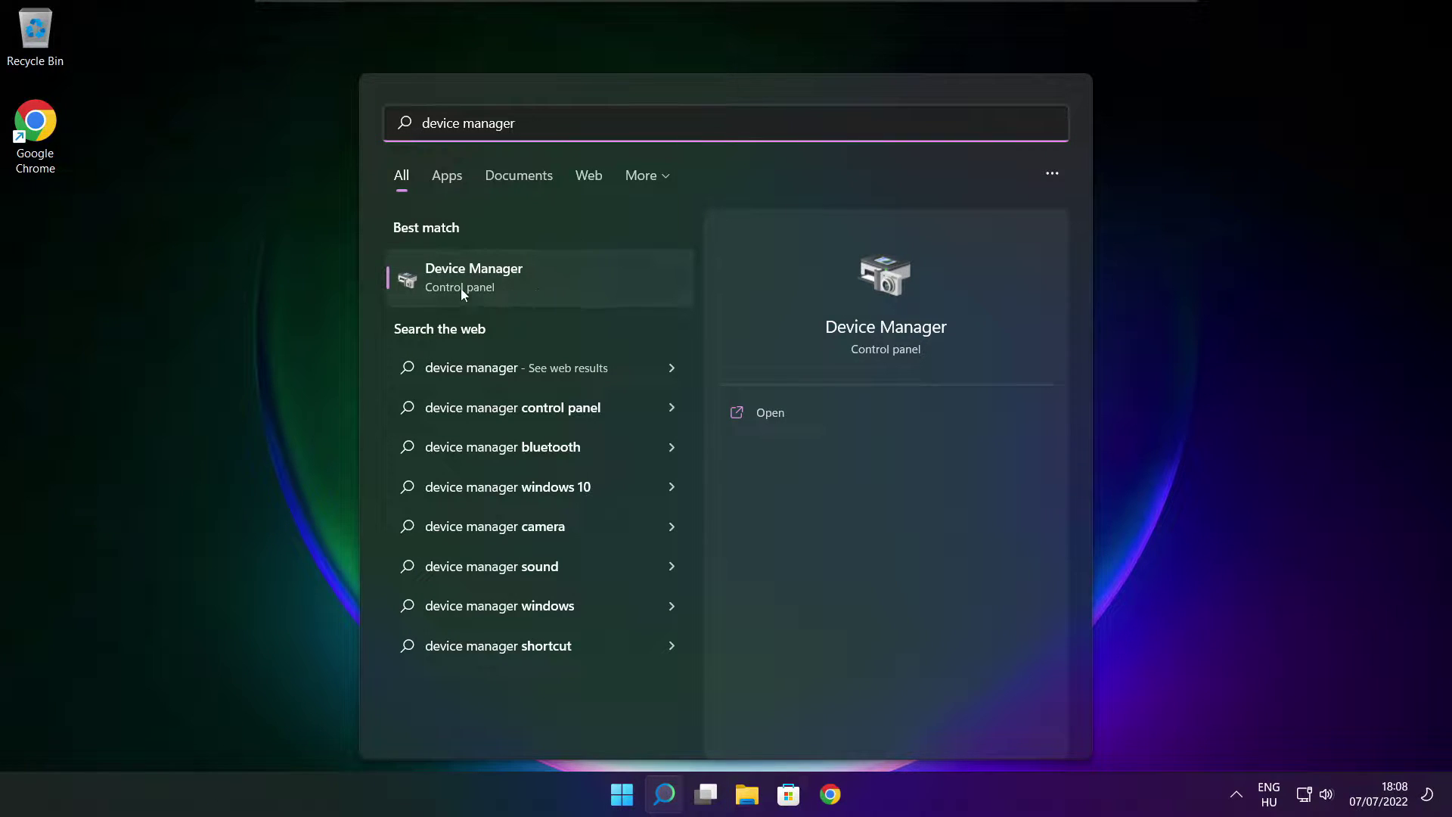
click(596, 285)
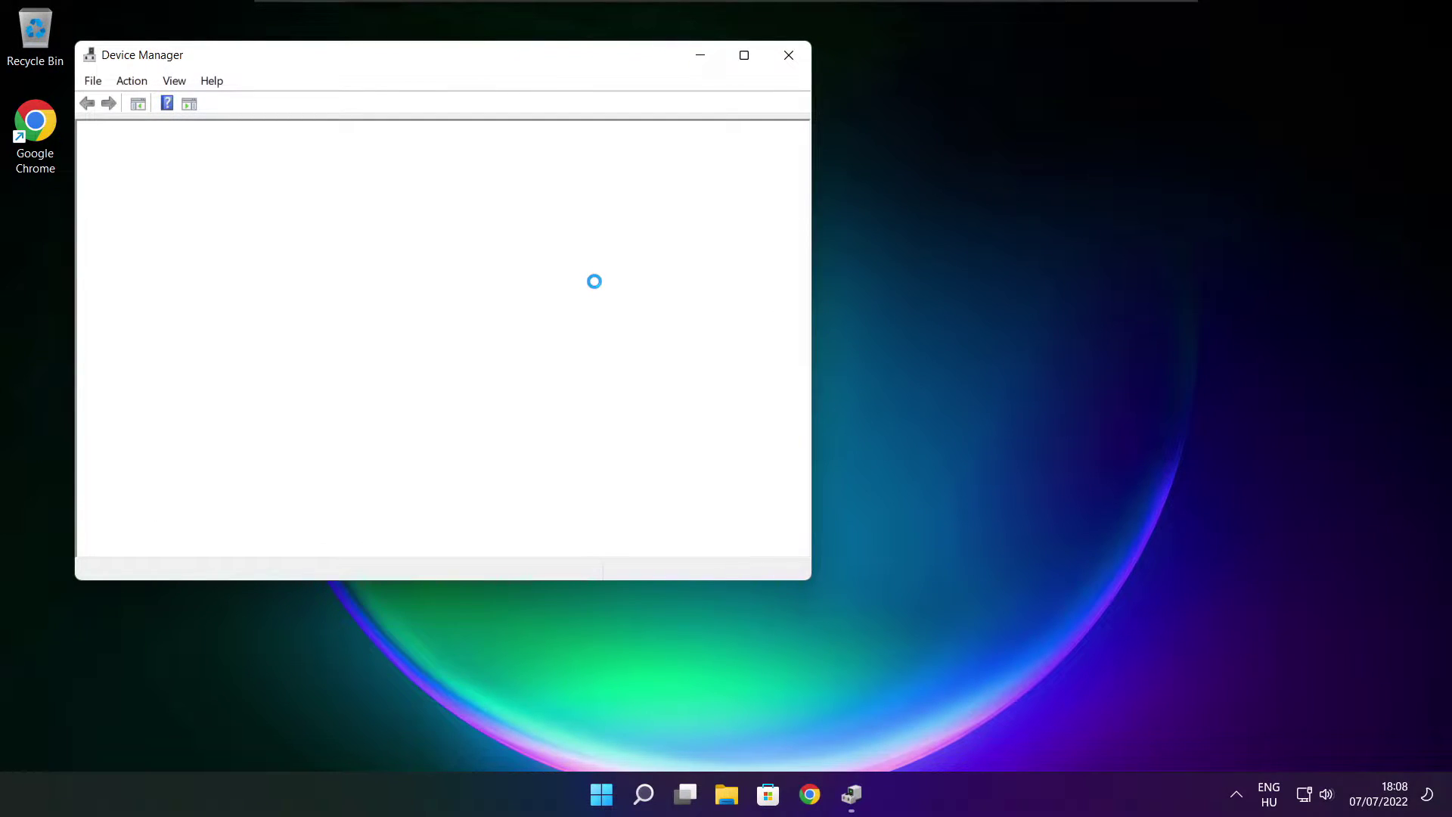
Maximize Device Manager and auto-search drivers for VMware SVGA 3D, which is already up to date.
click(743, 56)
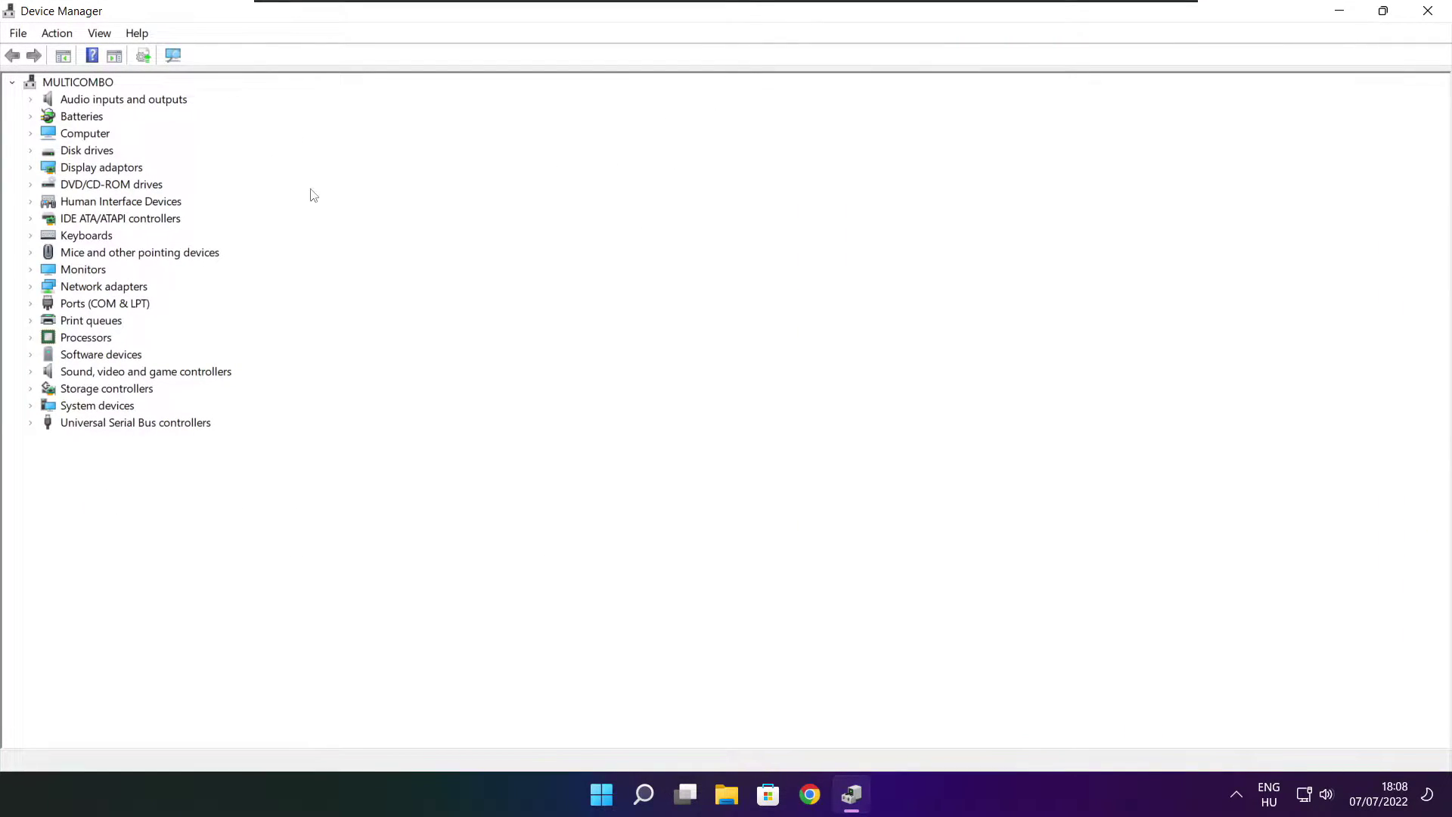
click(80, 172)
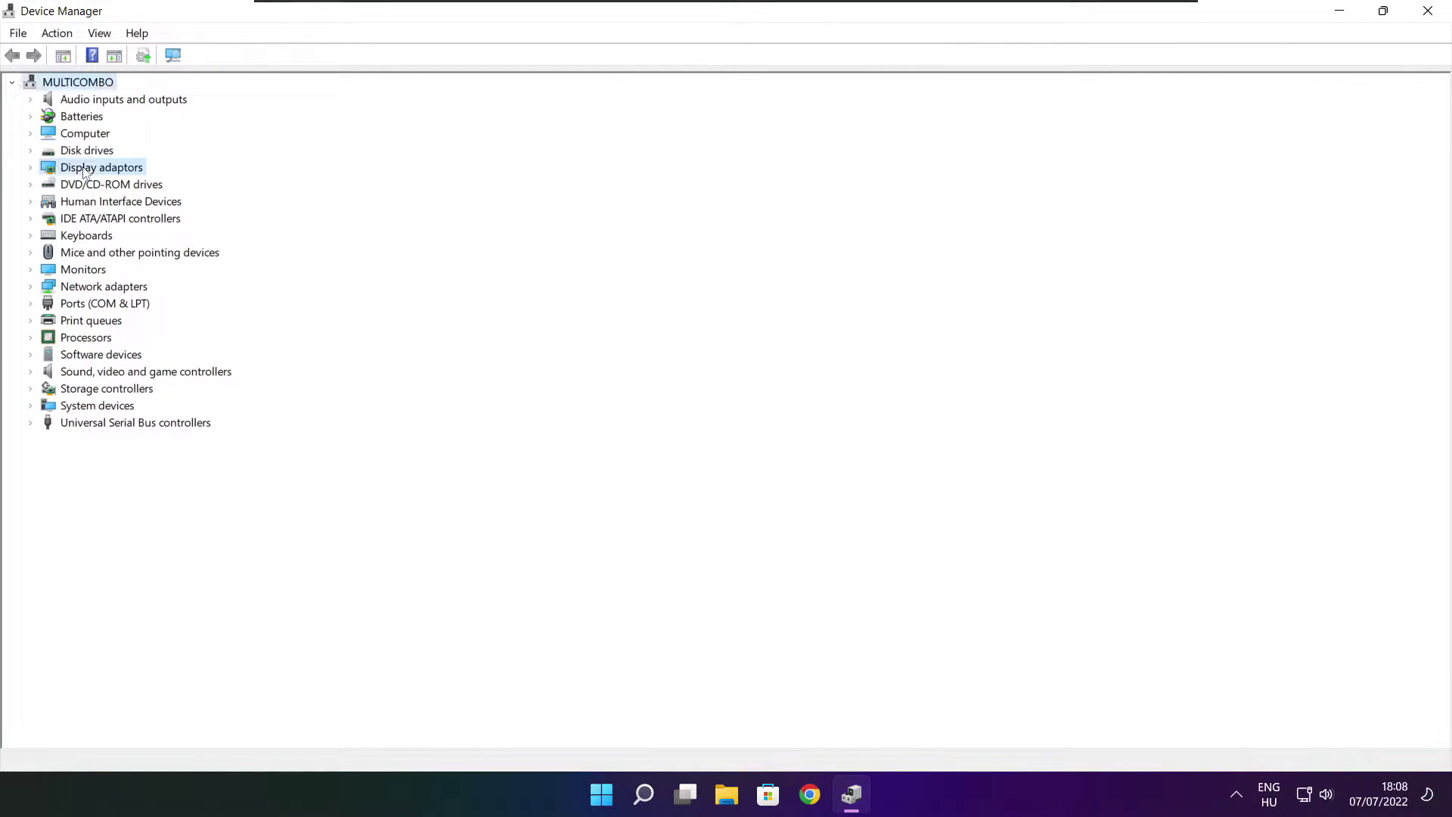
click(31, 168)
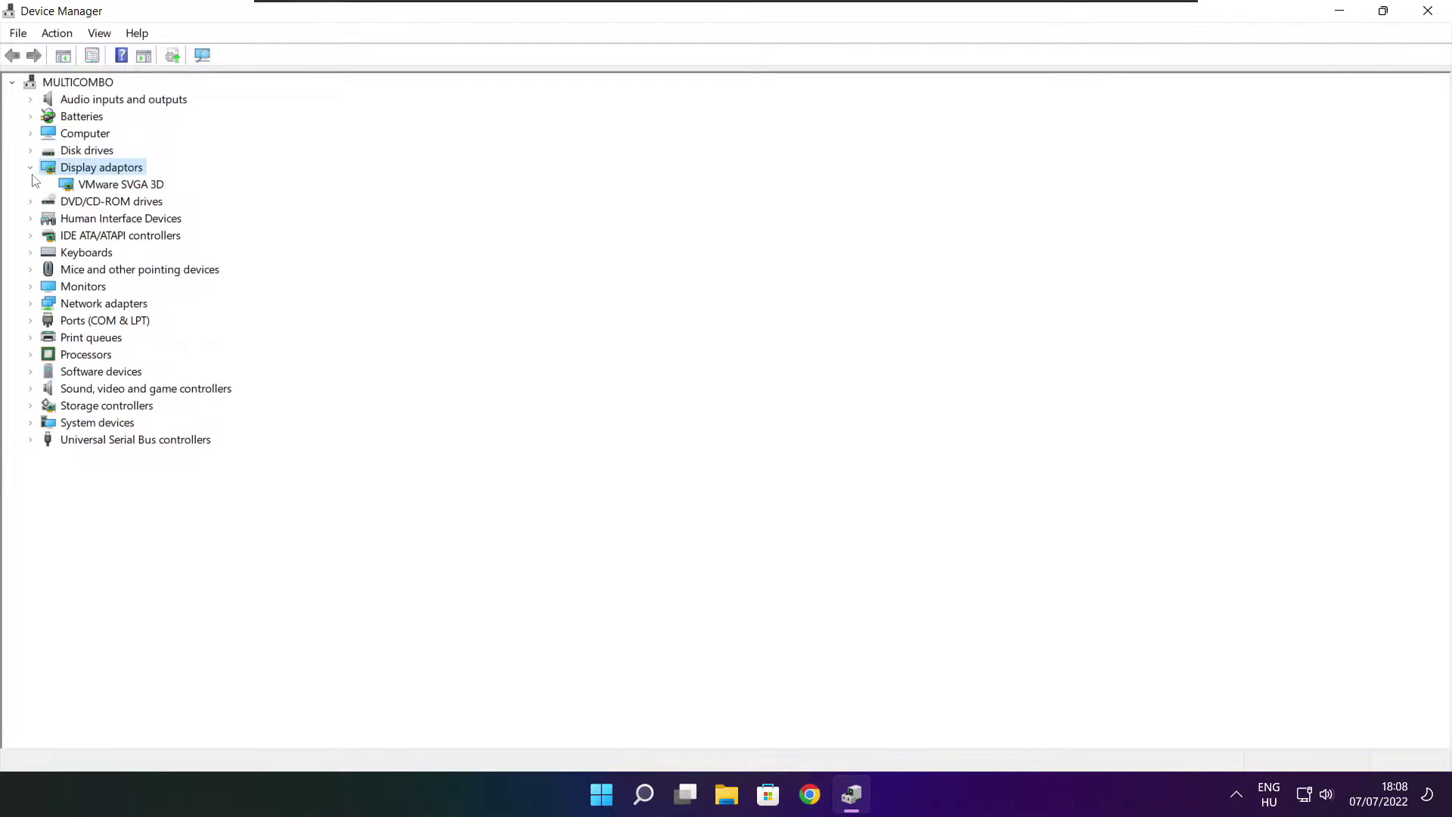
click(142, 188)
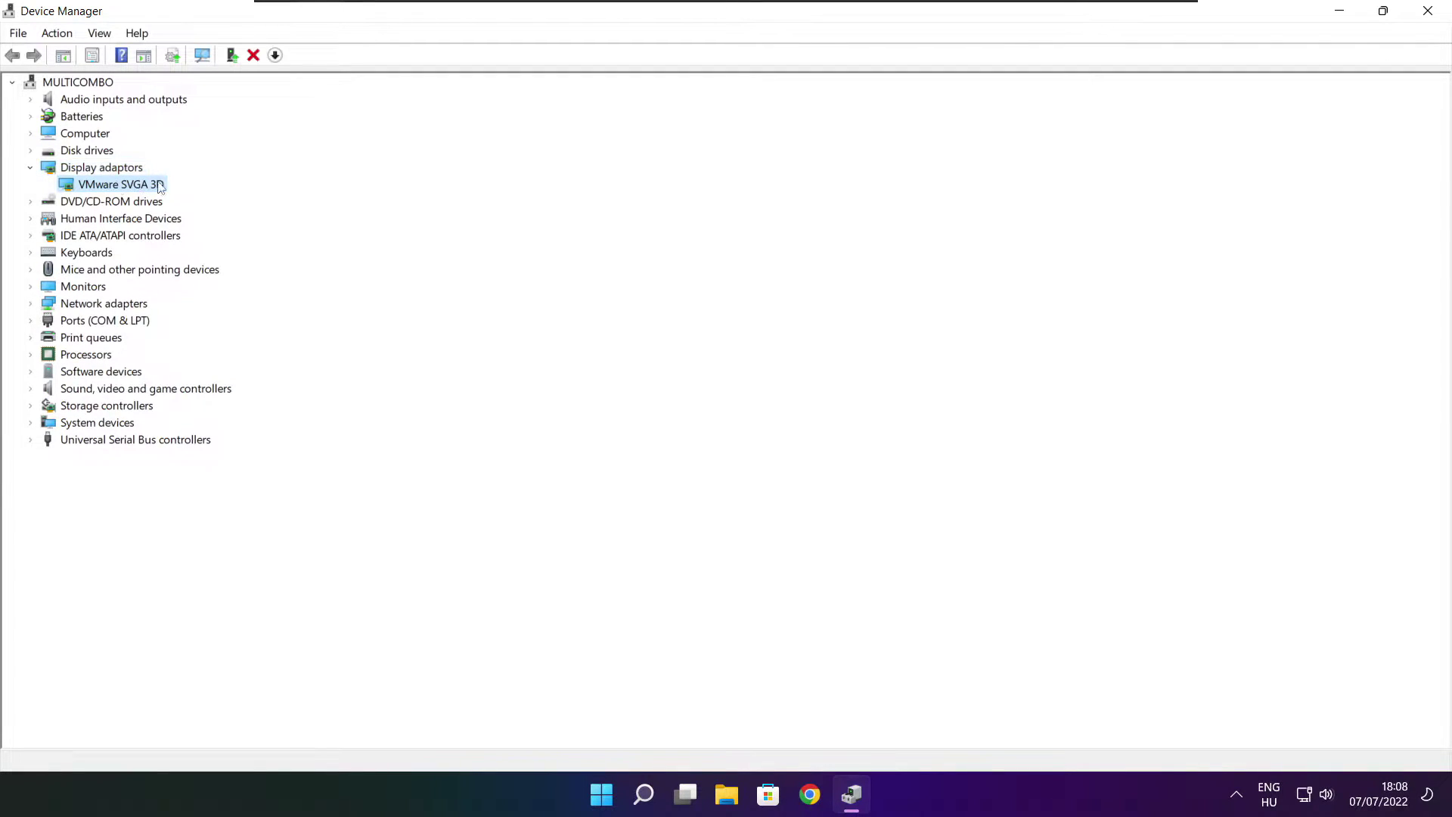
right_click(103, 187)
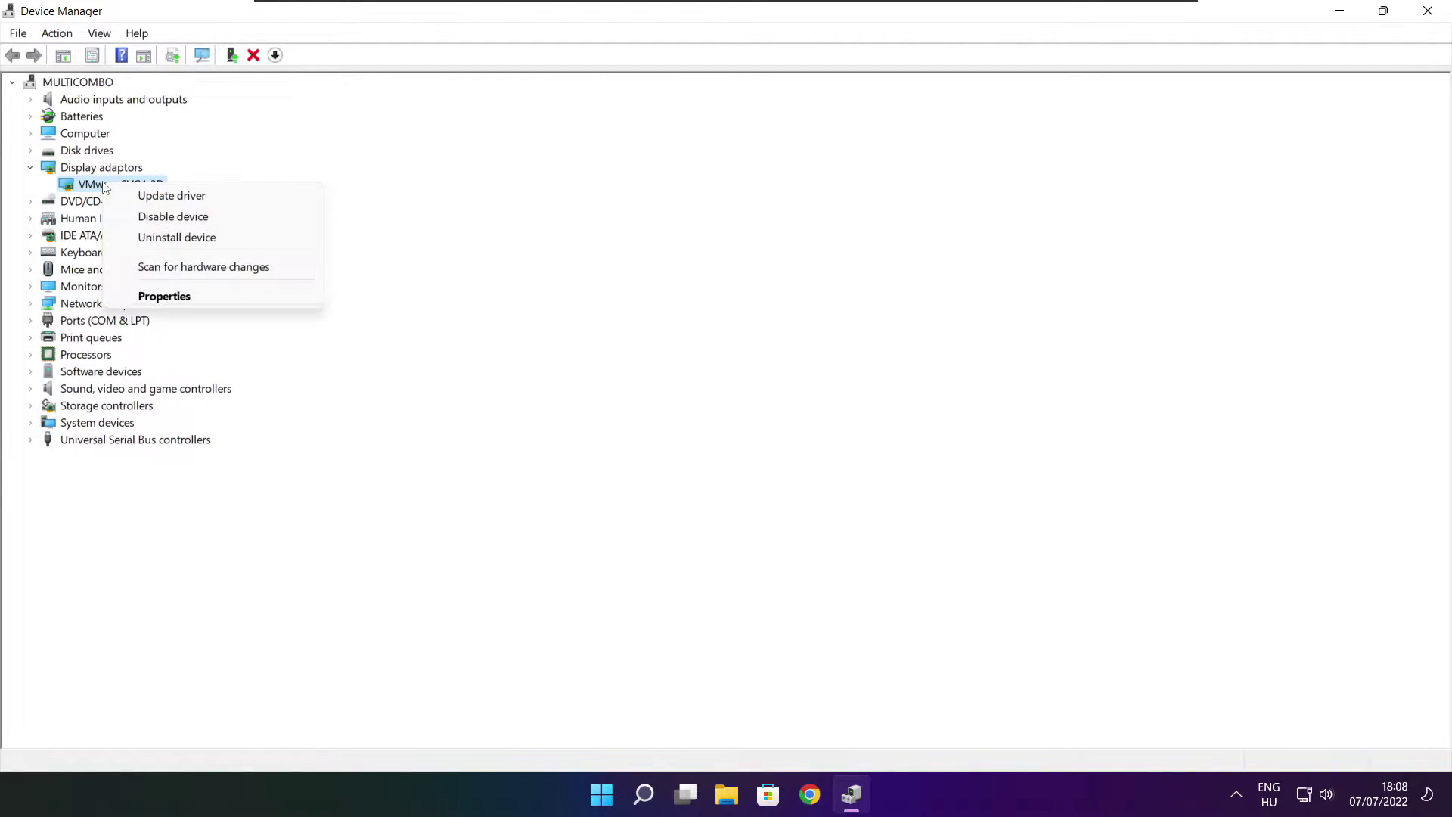
click(210, 197)
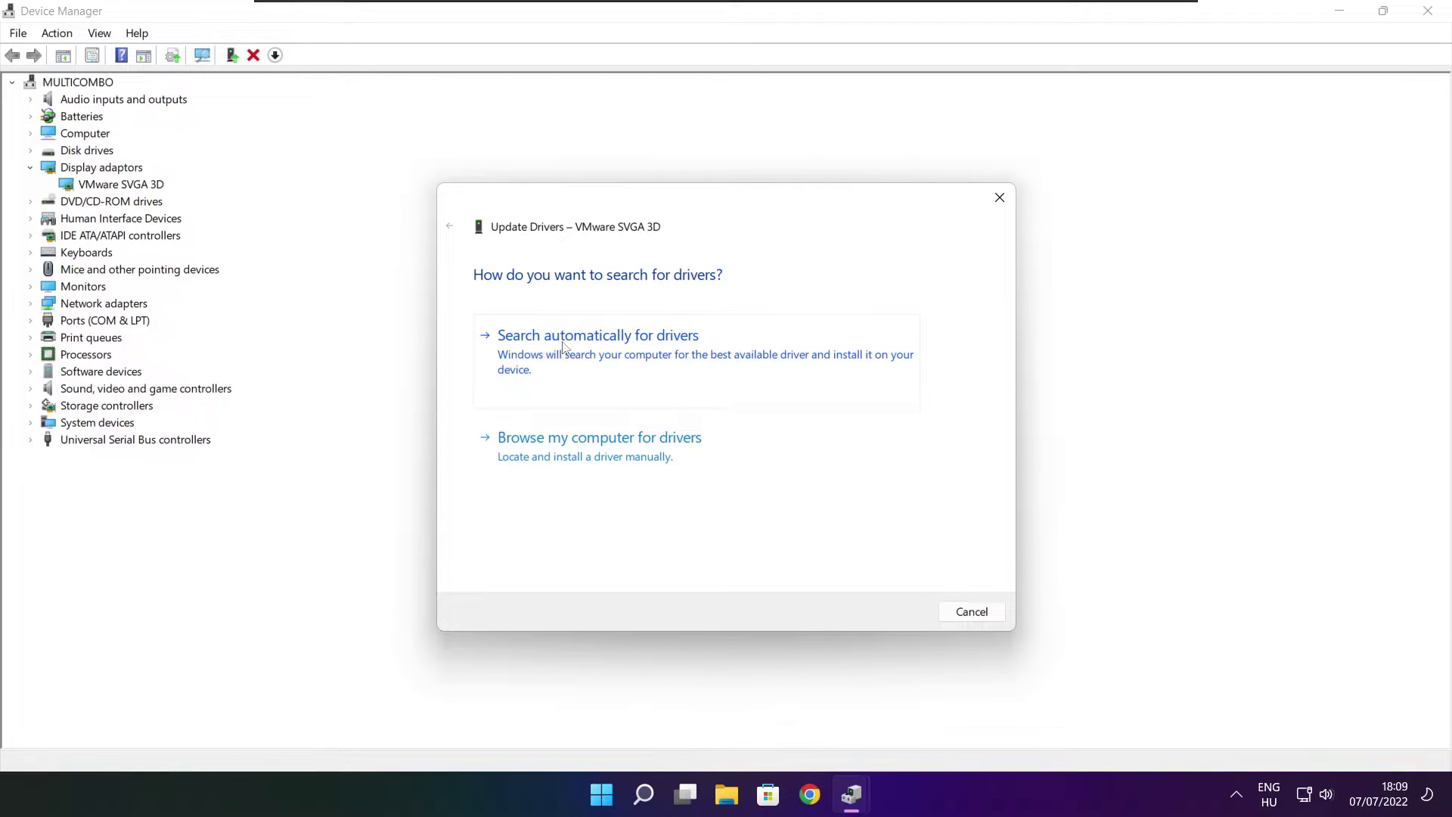
click(666, 359)
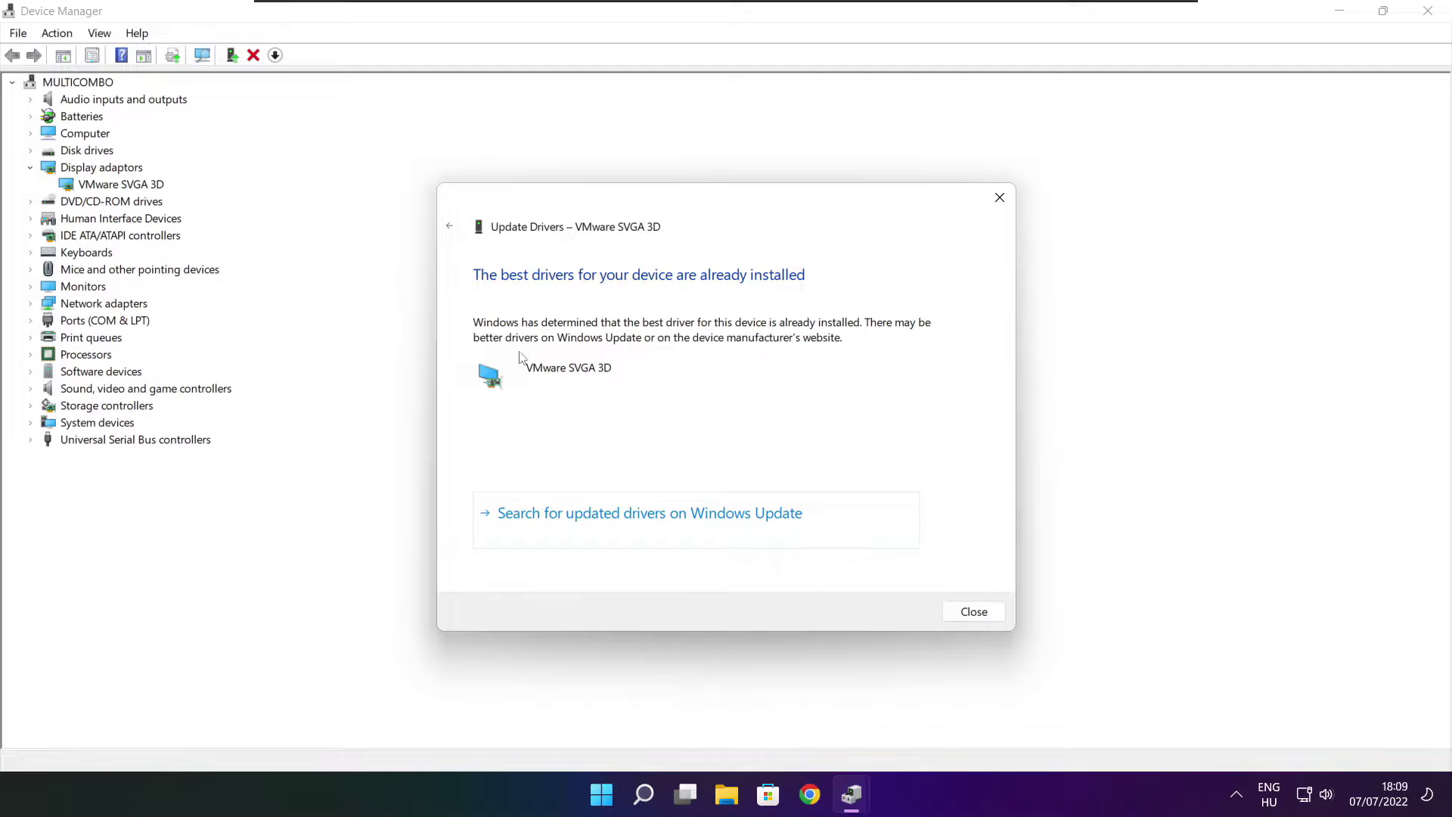
click(973, 611)
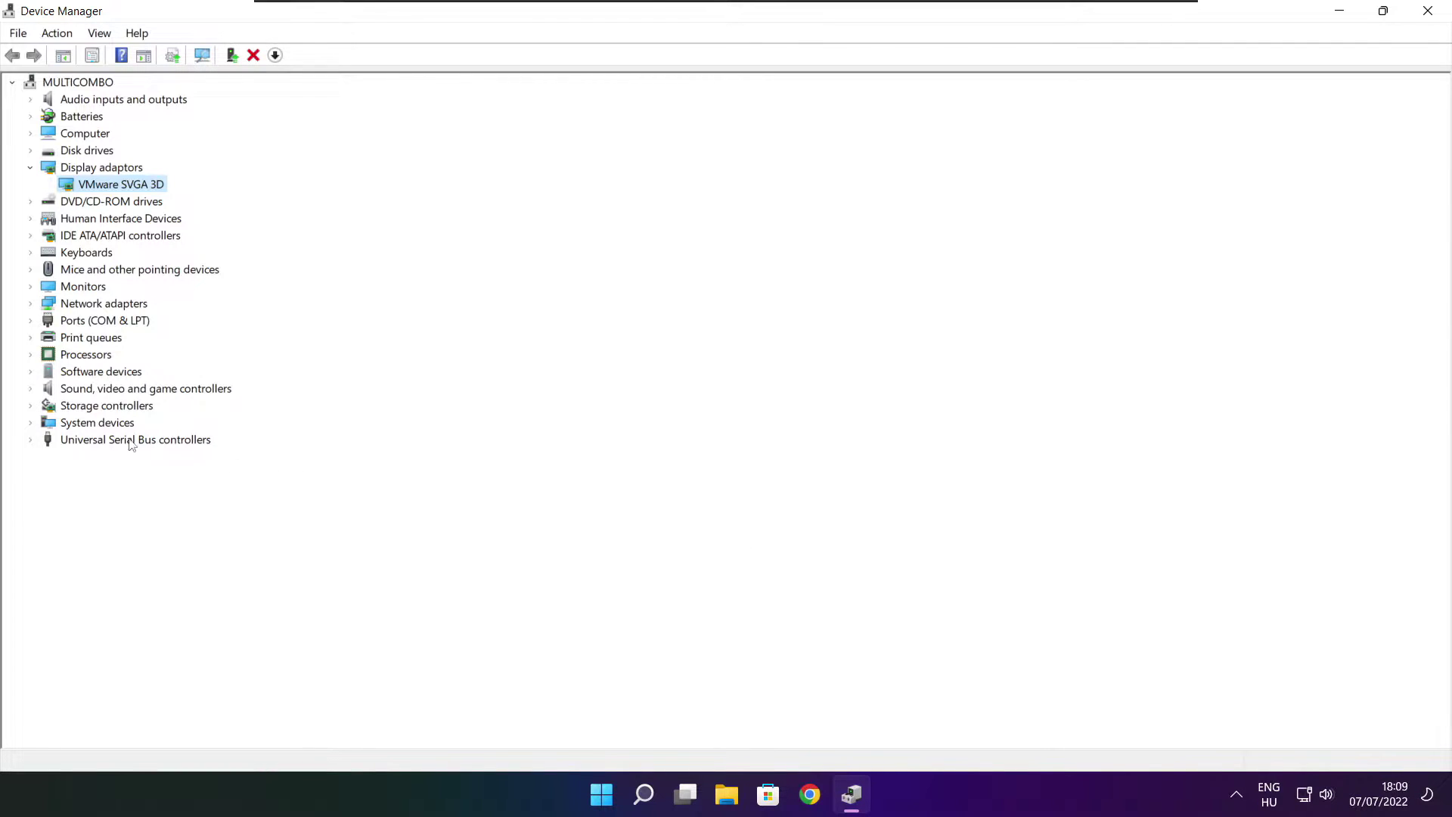
Auto-search for a High Definition Audio Device driver update; the best driver is already installed.
click(40, 390)
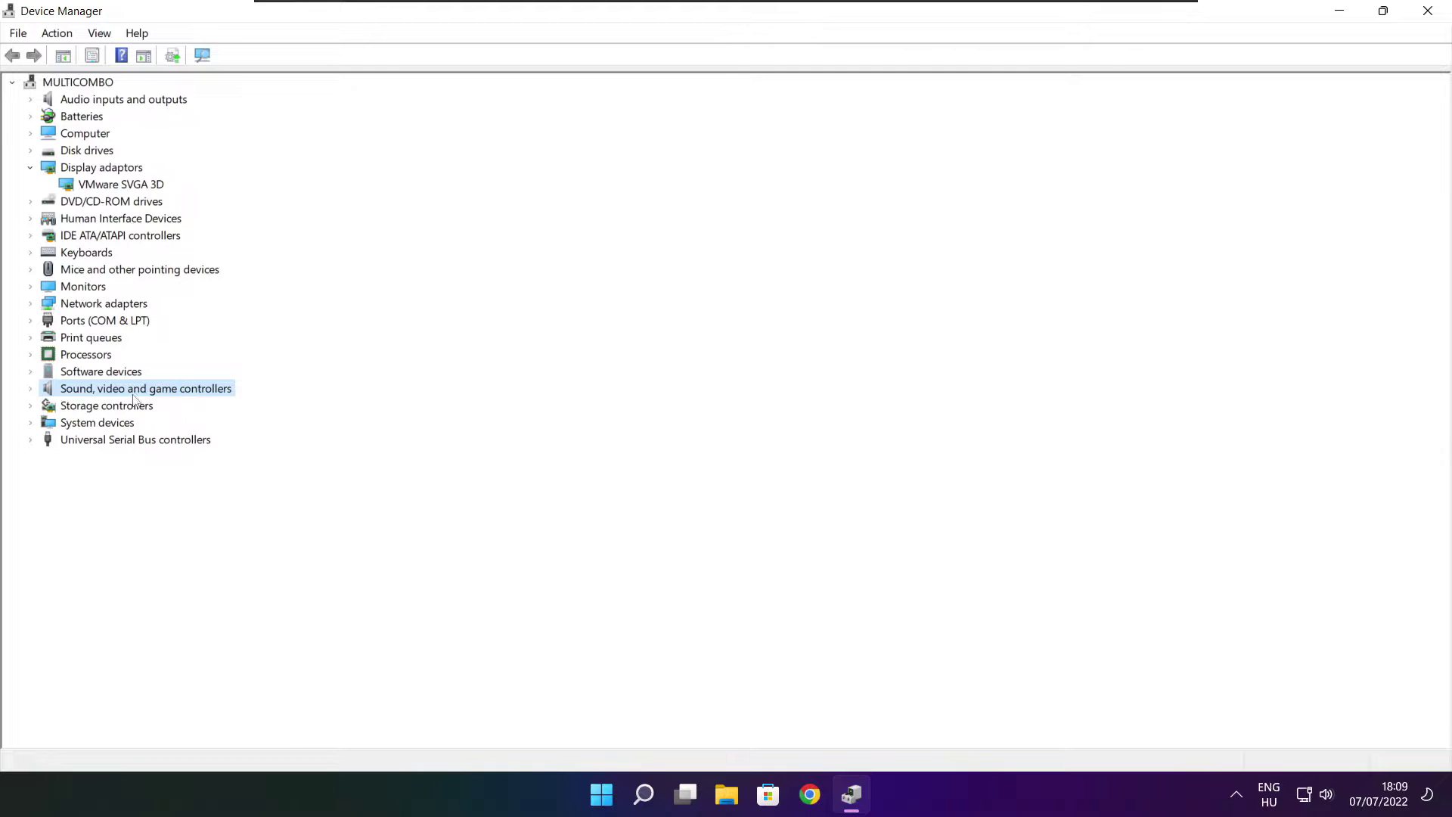
click(31, 390)
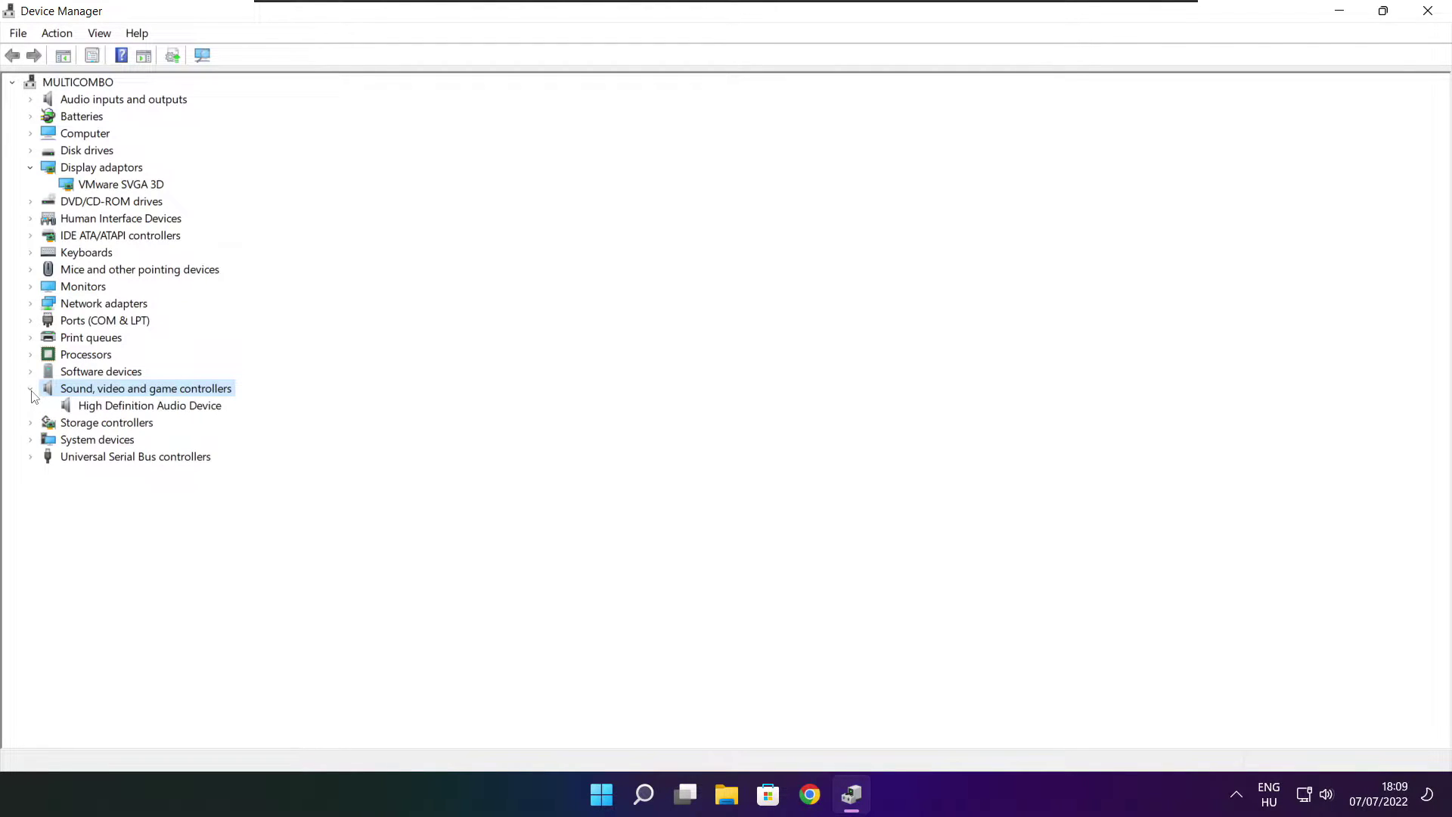
click(165, 408)
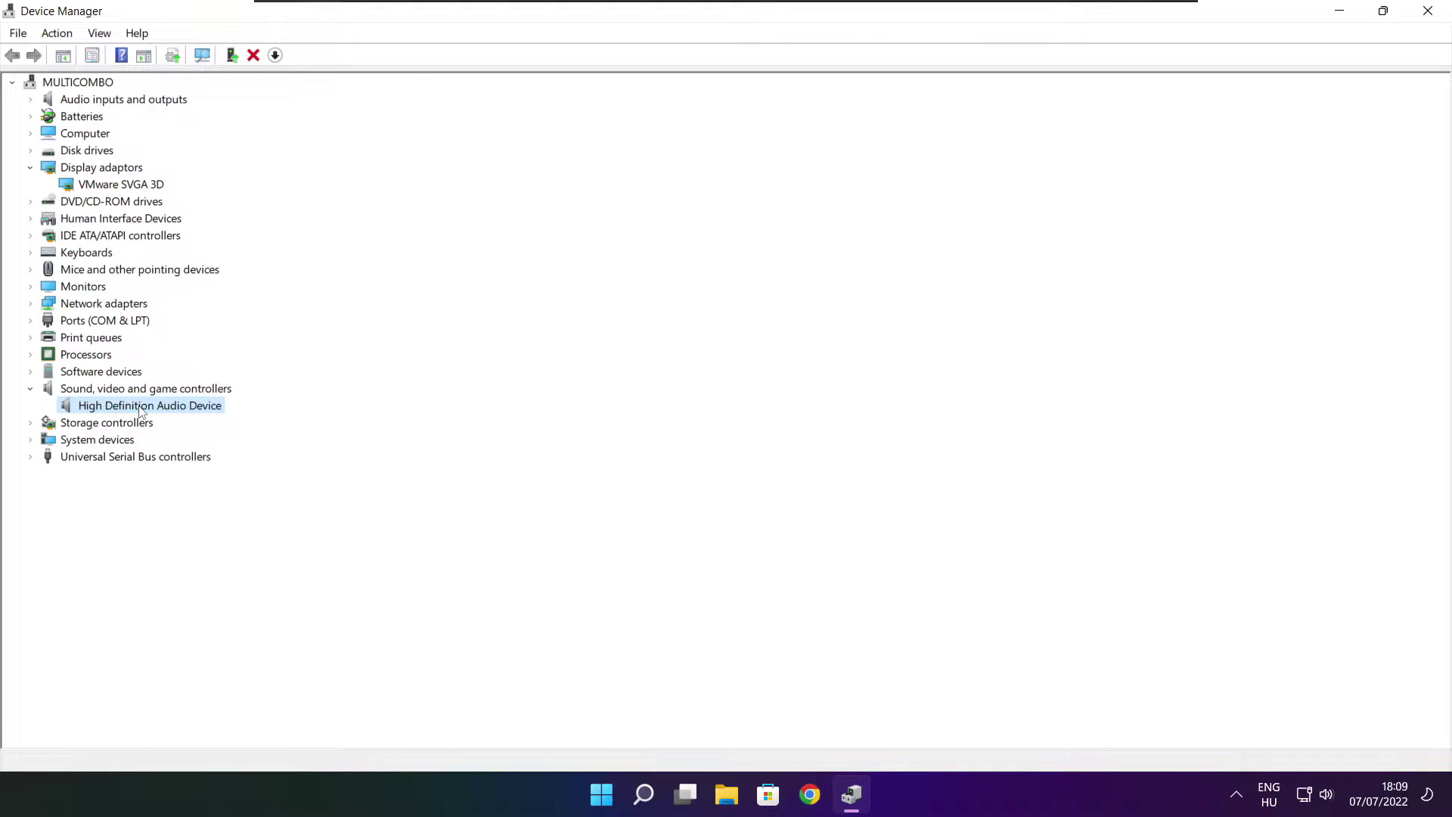
right_click(141, 410)
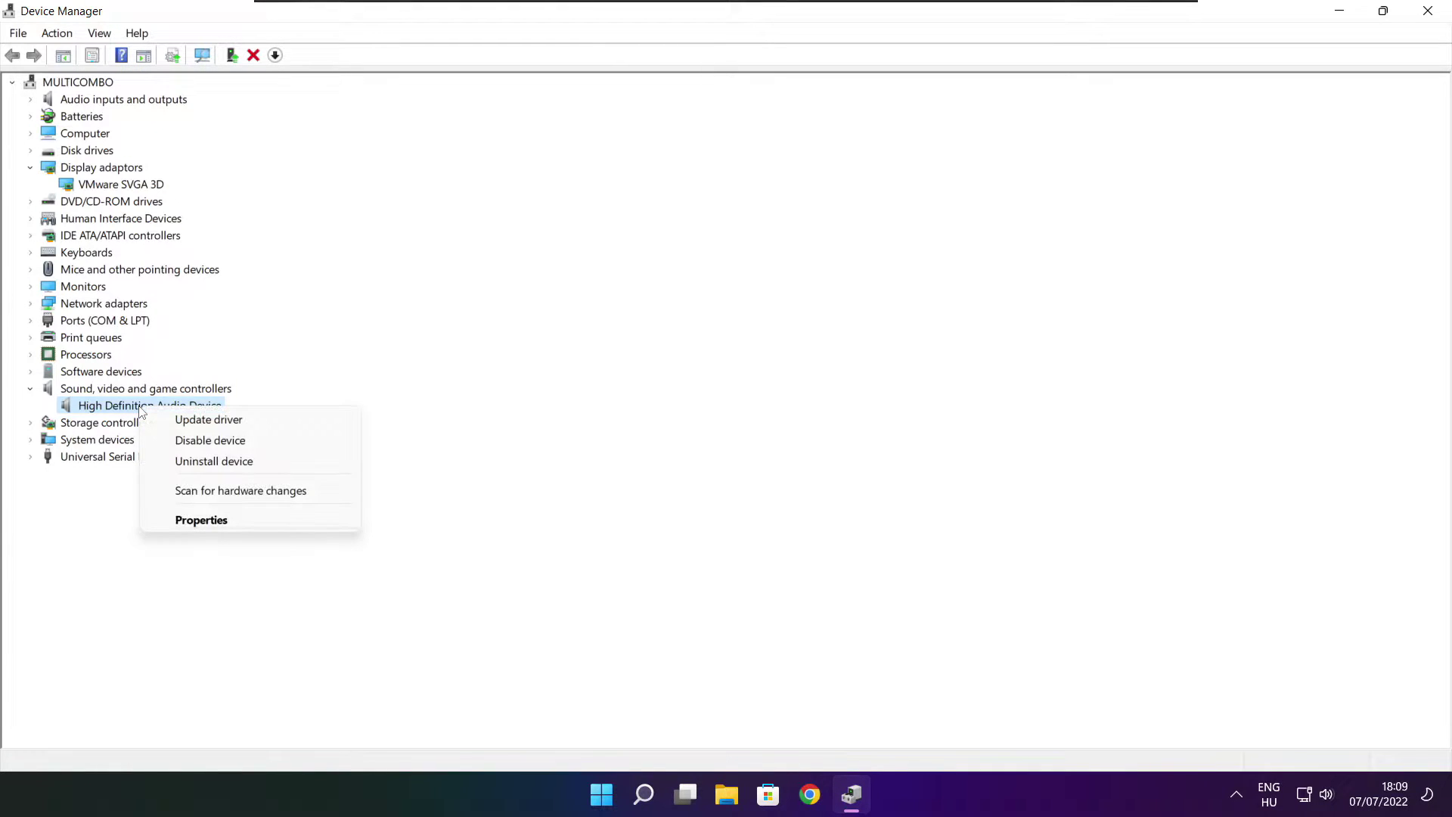
click(283, 428)
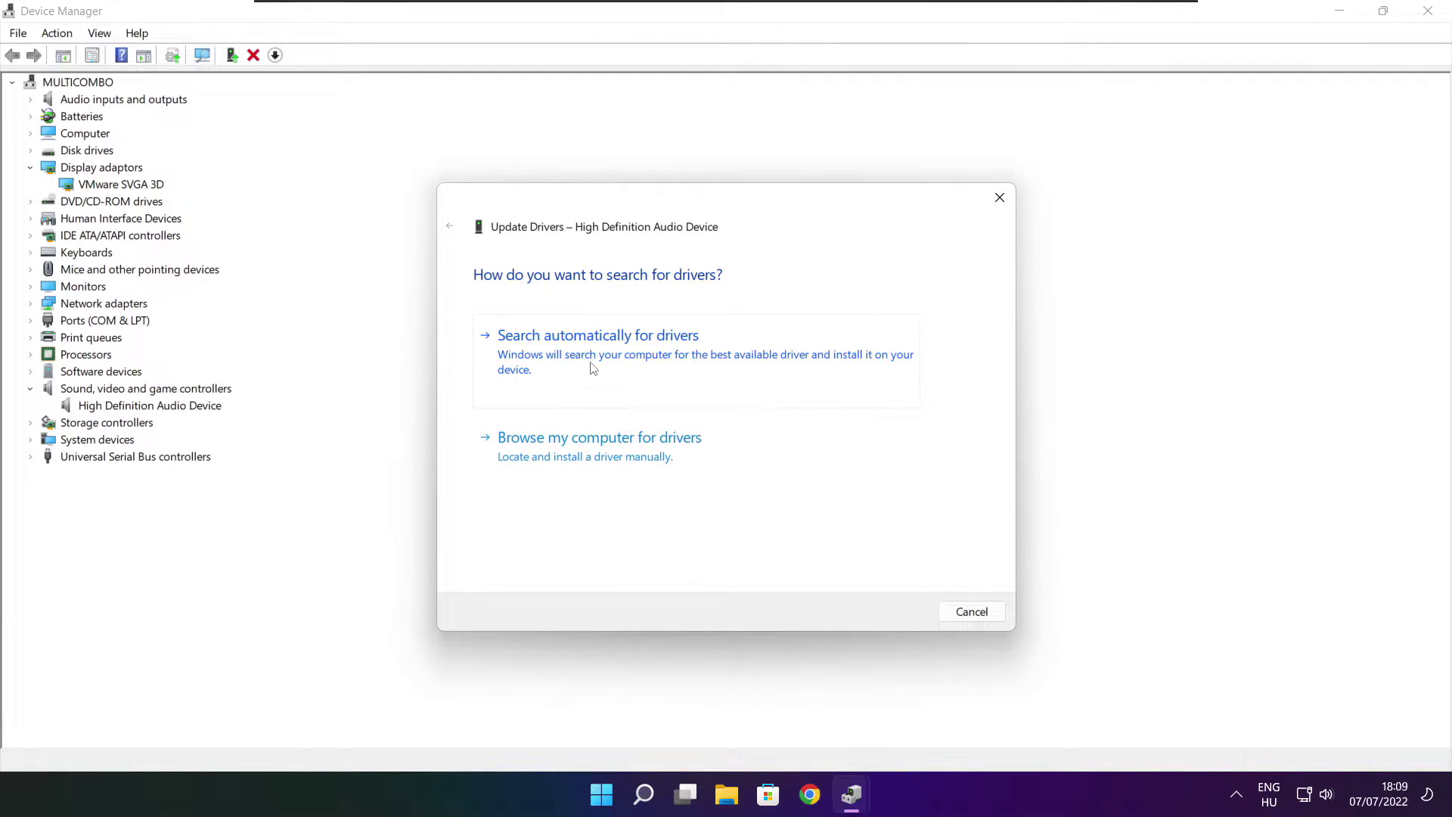
click(631, 359)
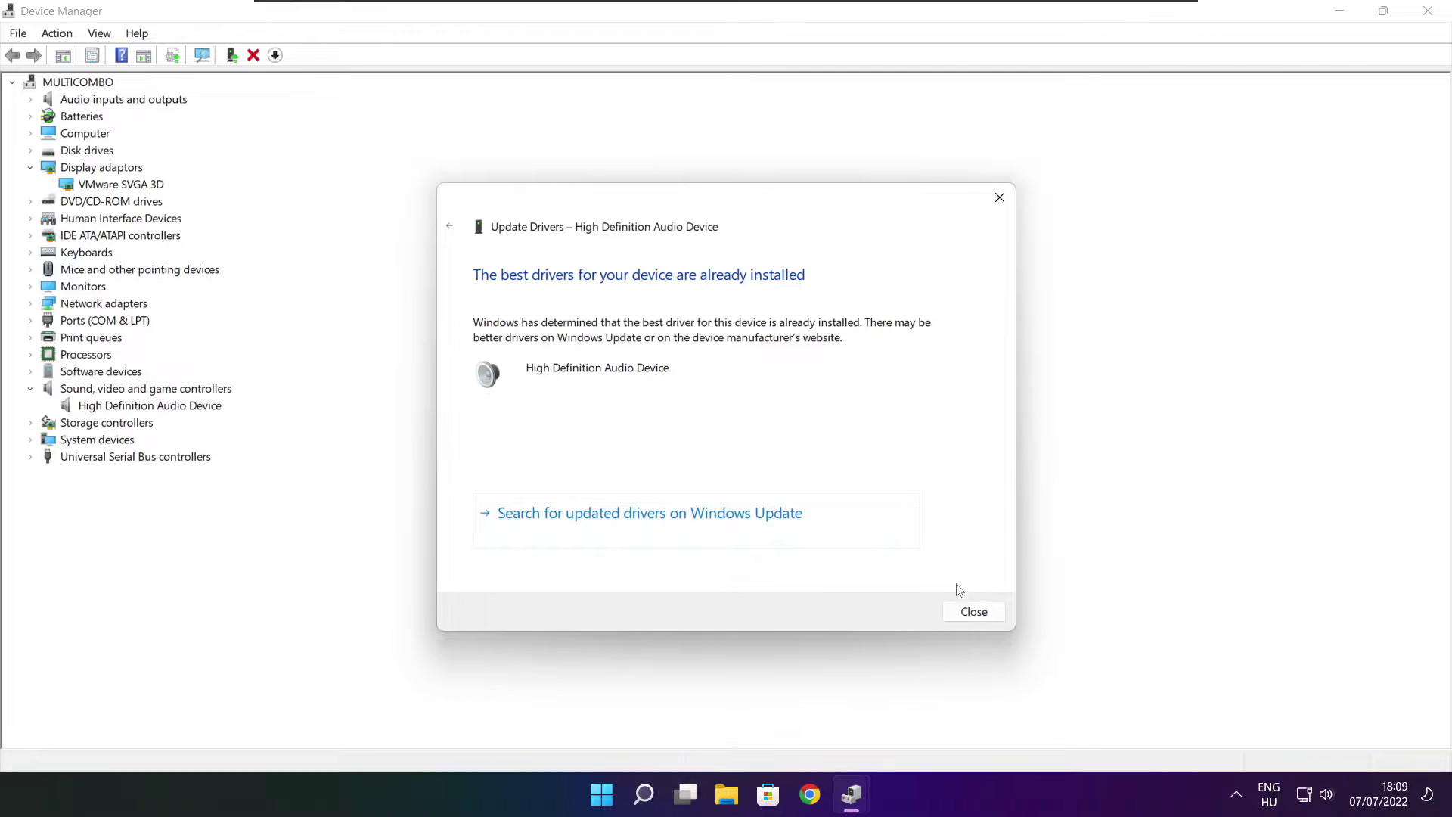
click(974, 613)
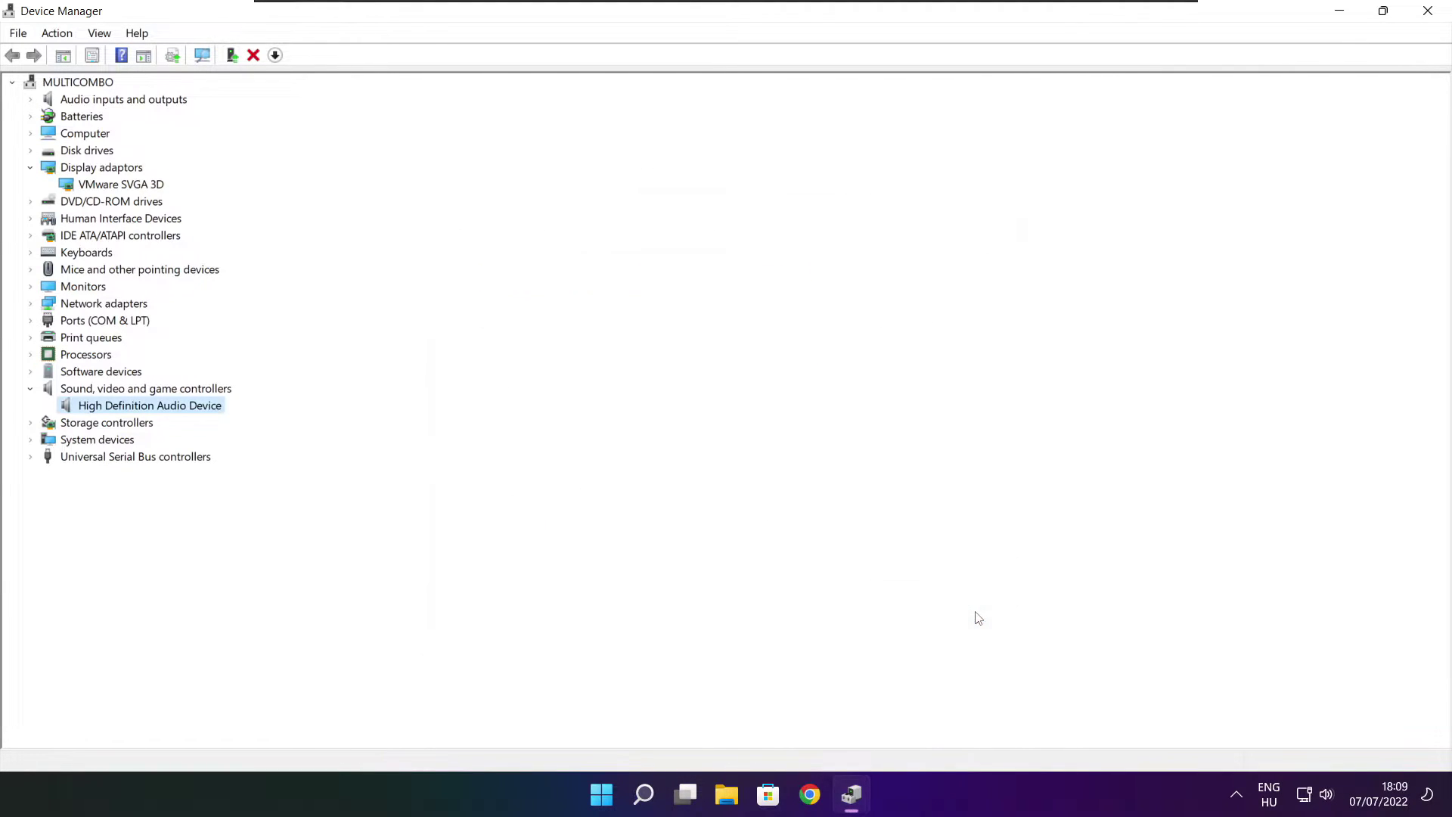
Close Device Manager and search Windows for 'edit power plan'.
click(1428, 10)
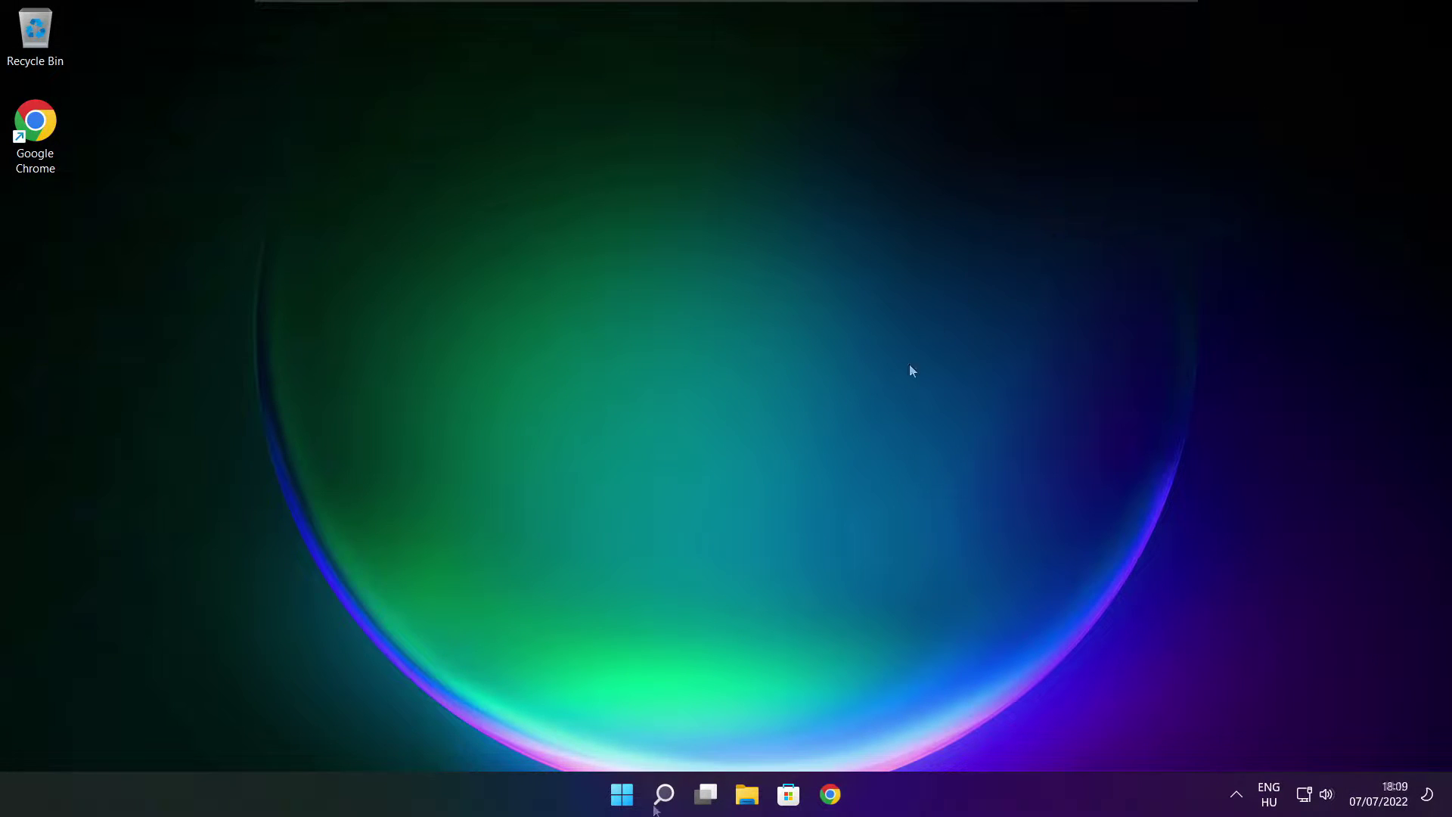
click(665, 795)
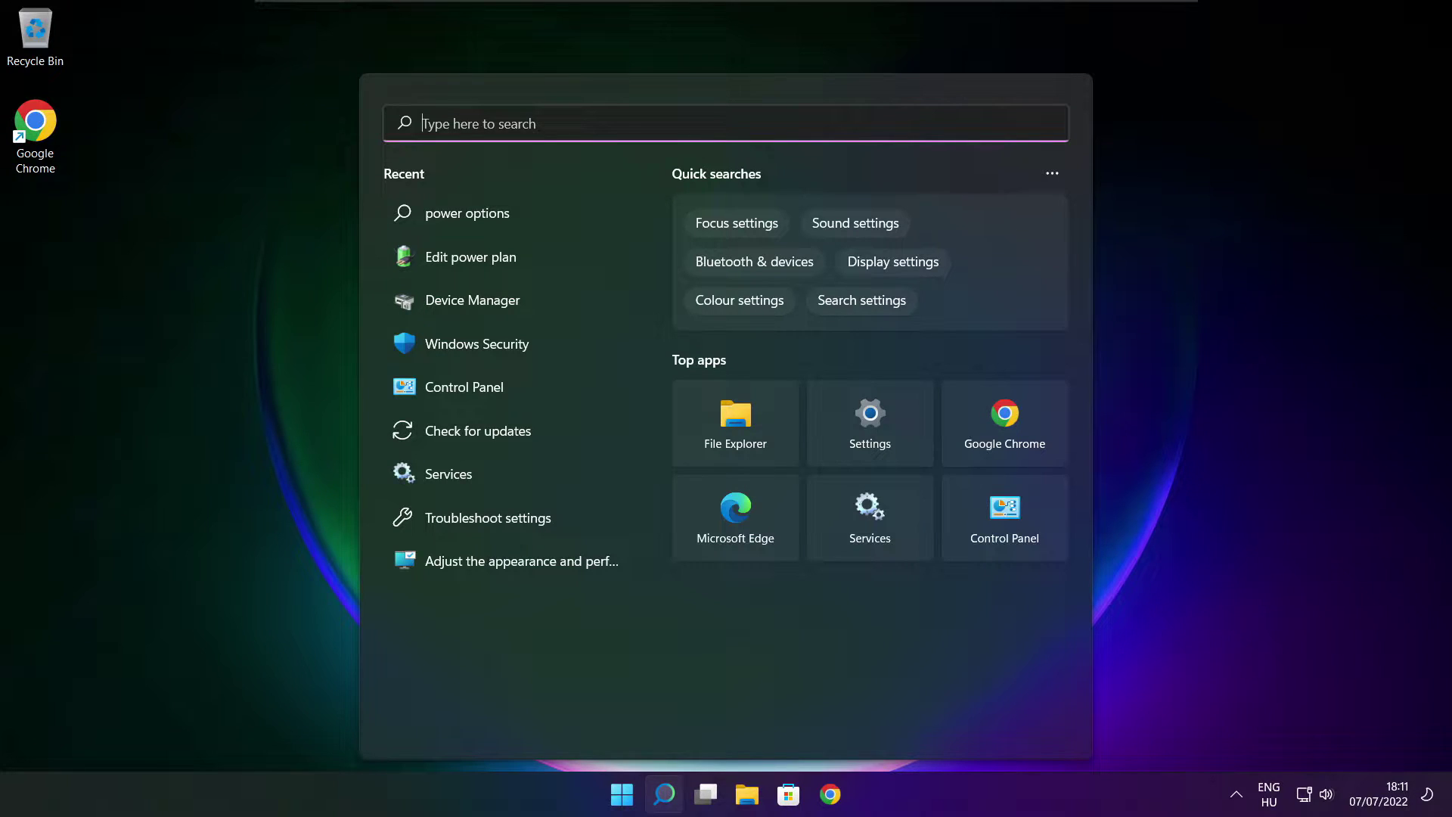
text(edit p)
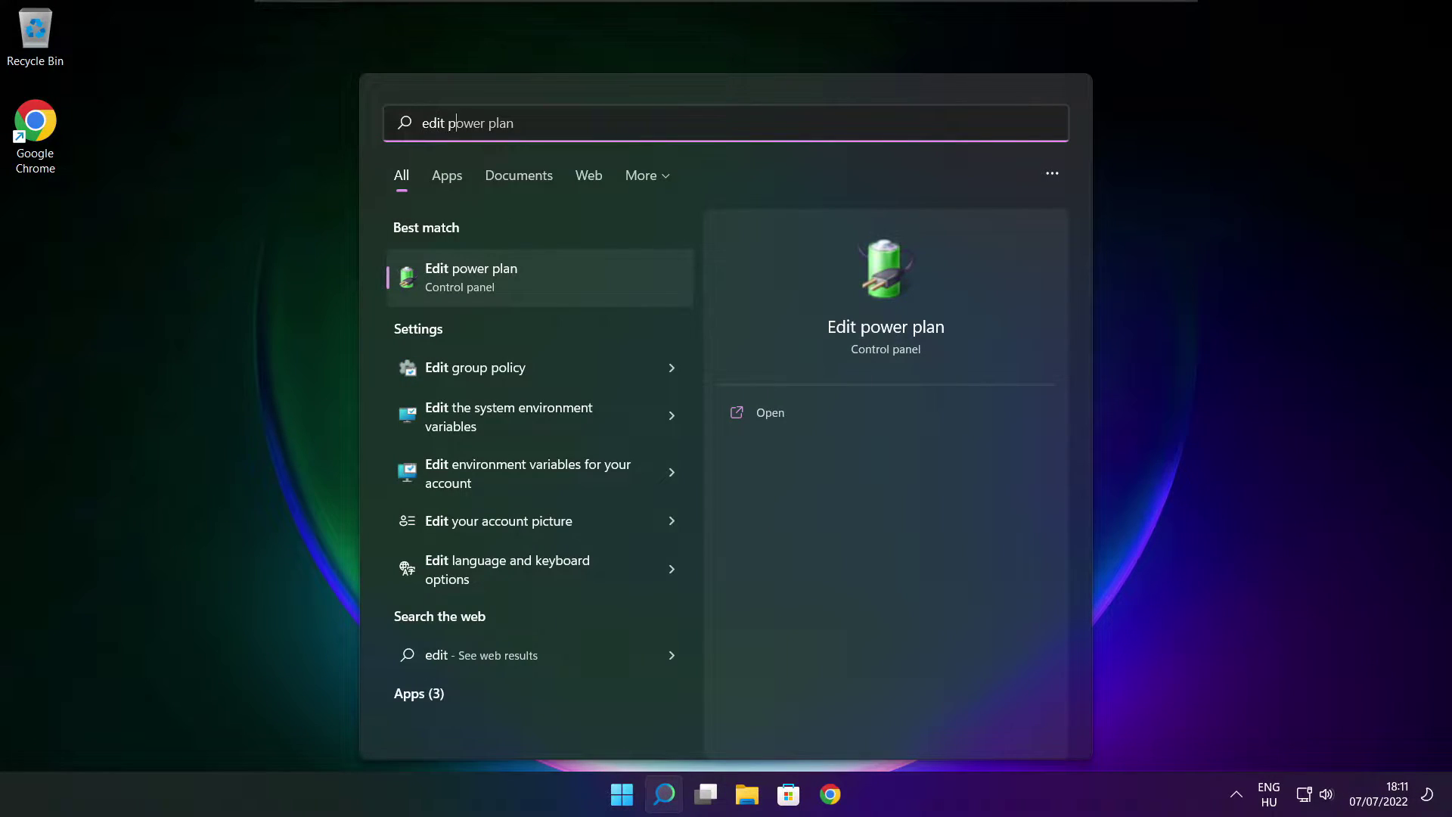
text(ower plan)
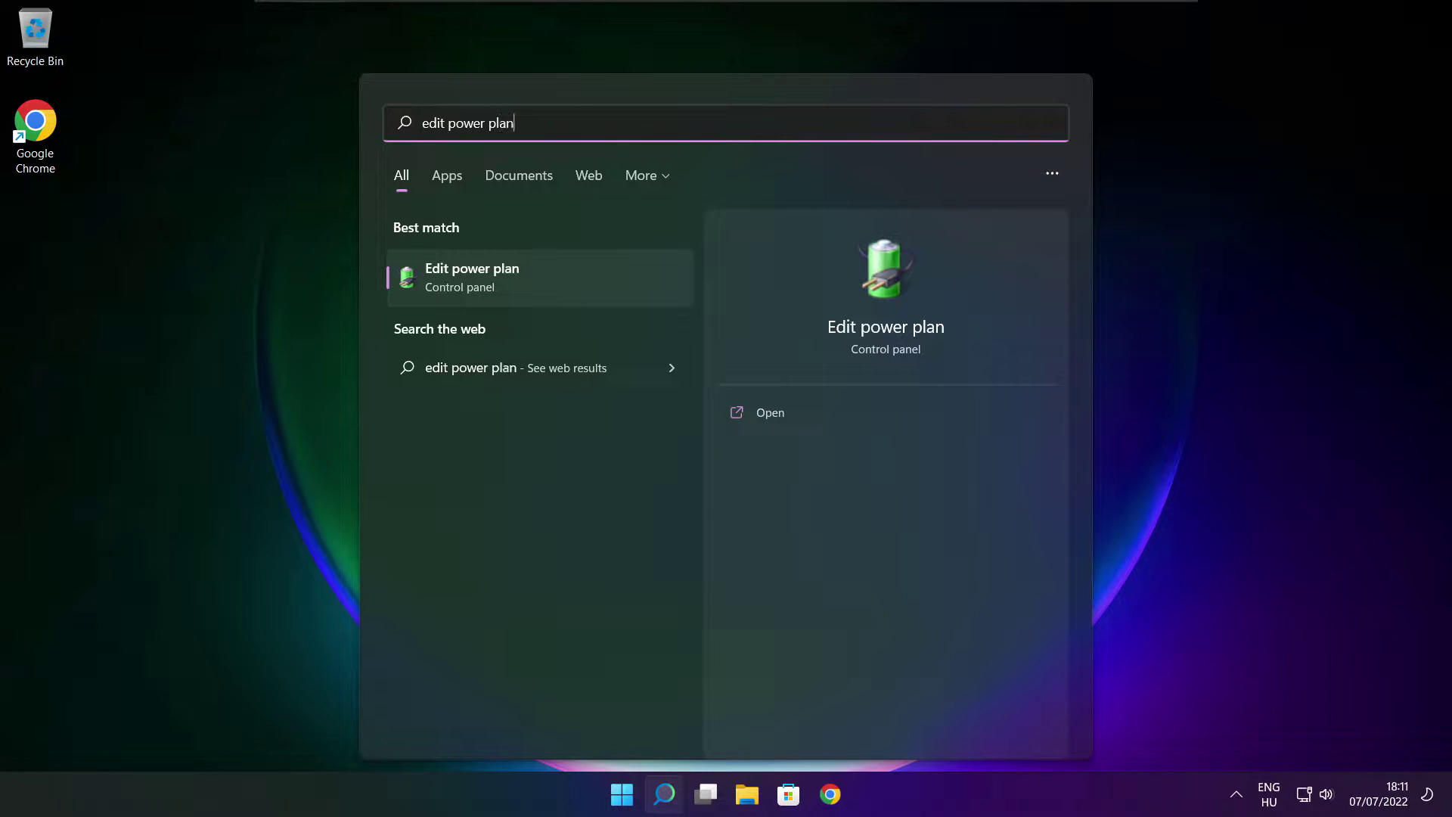
Switch the active power plan from Balanced to High performance, then close Power Options.
click(570, 283)
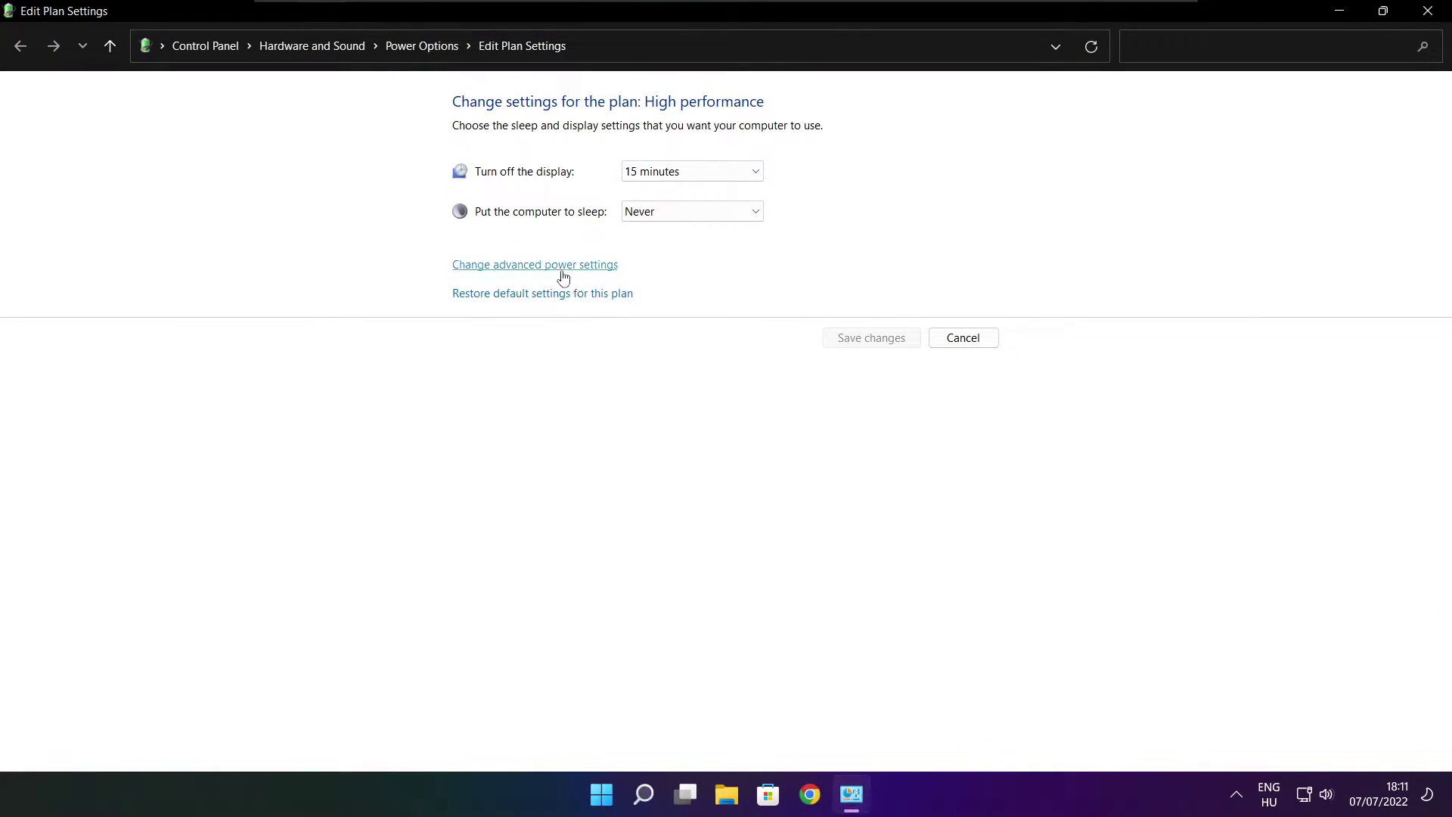
click(431, 47)
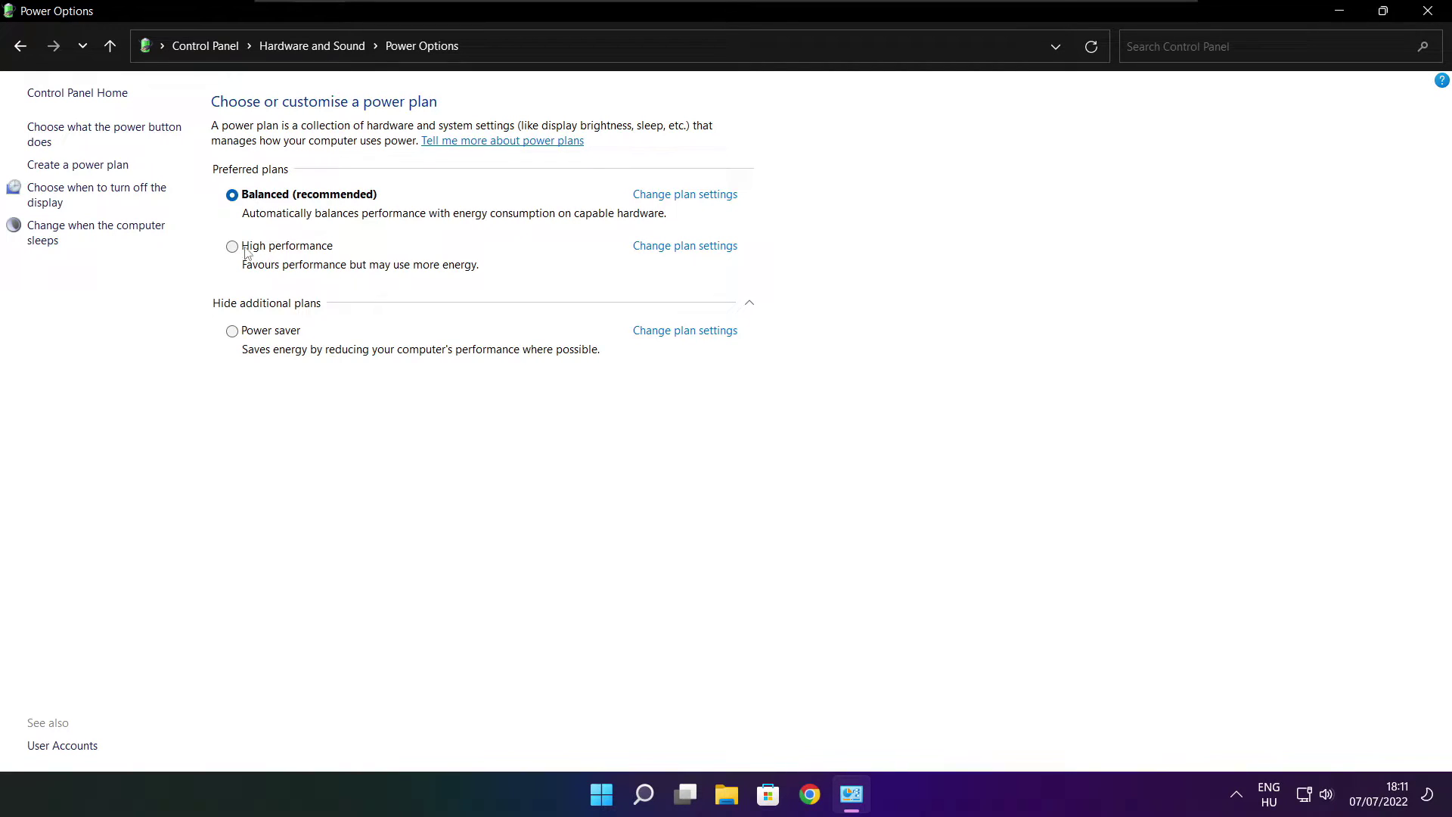
click(301, 250)
click(1431, 11)
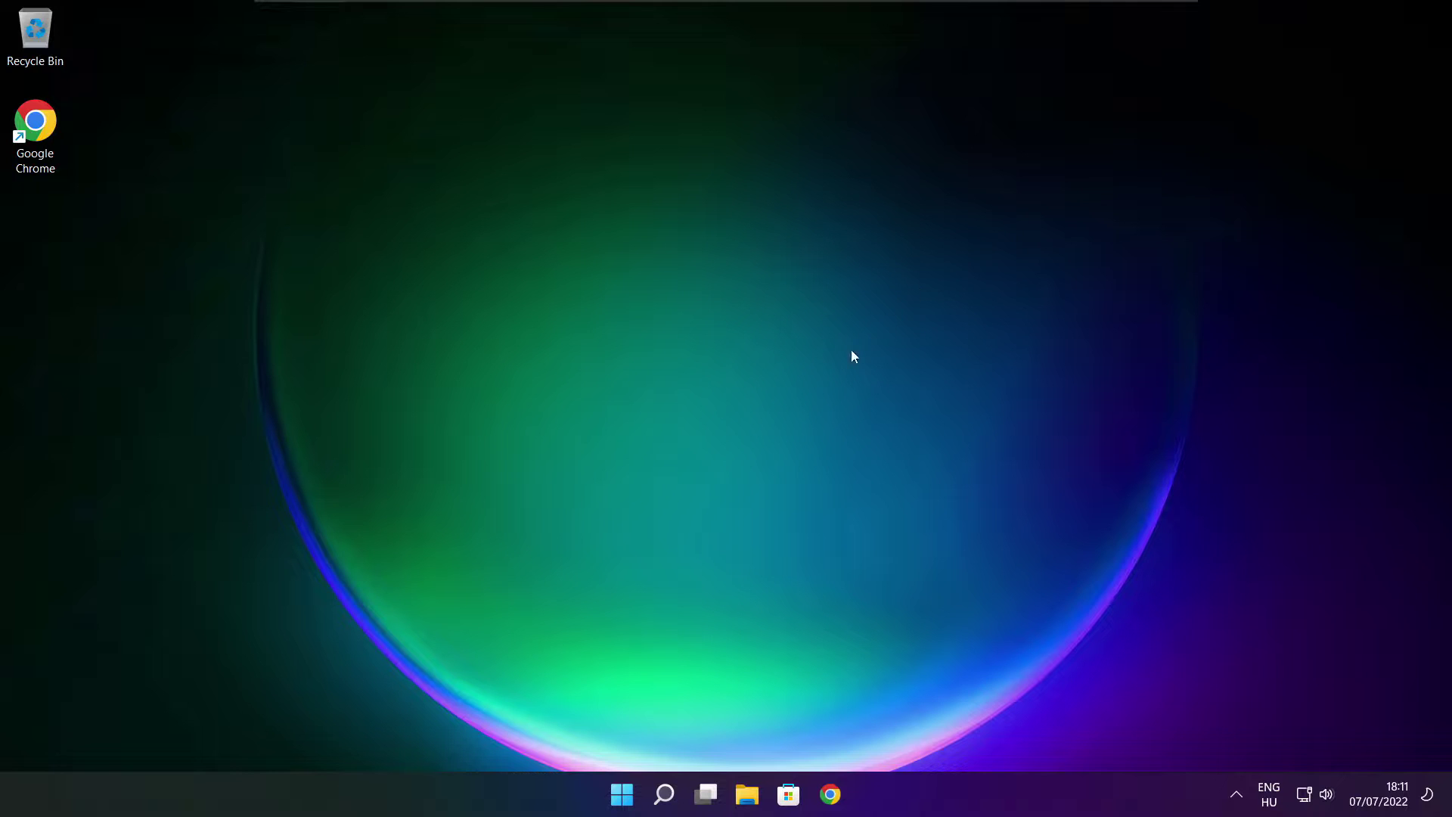
Search 'game mode' and open the Gaming › Game Mode settings page.
click(667, 797)
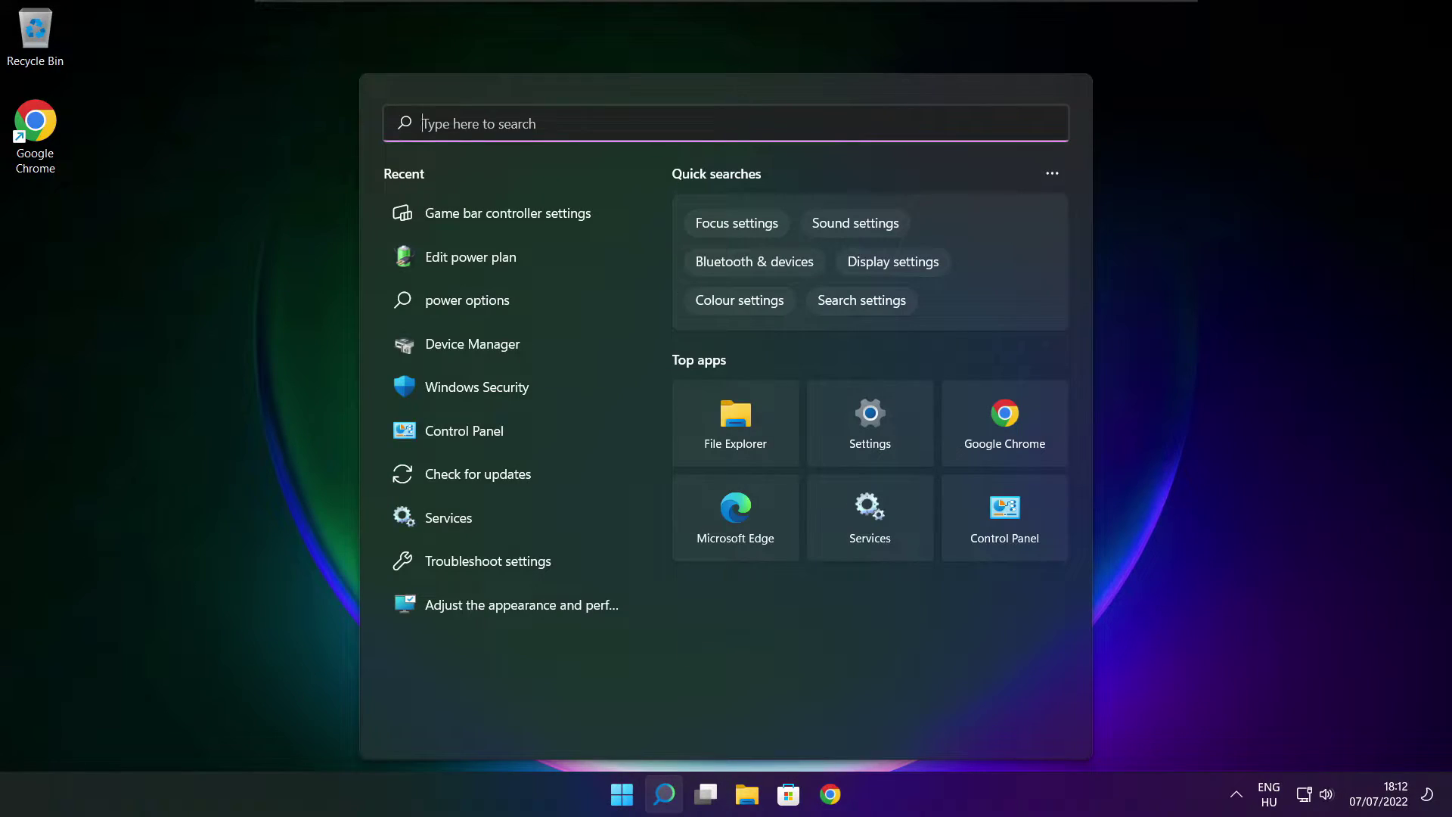
text(ga)
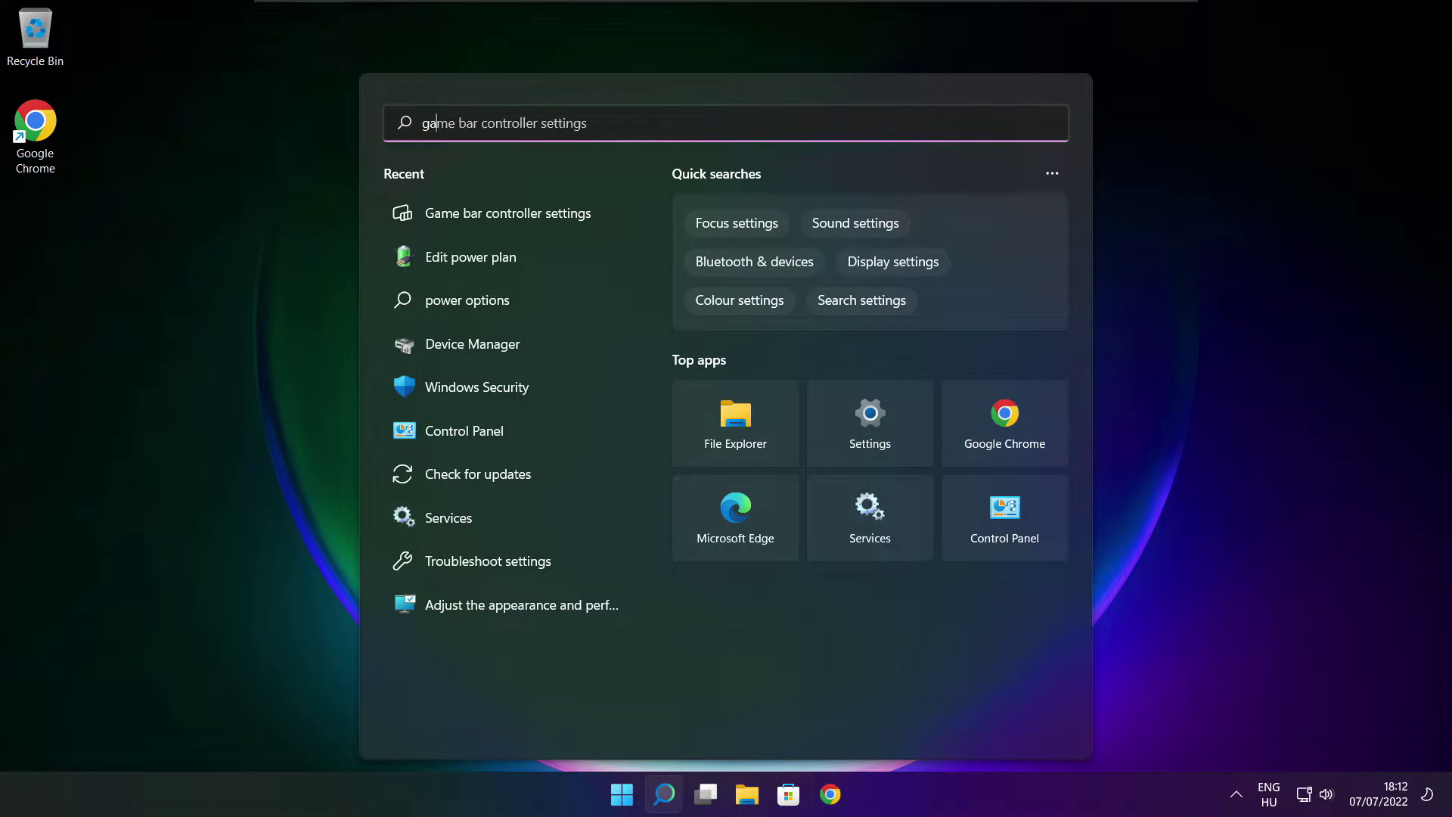
text(me mode)
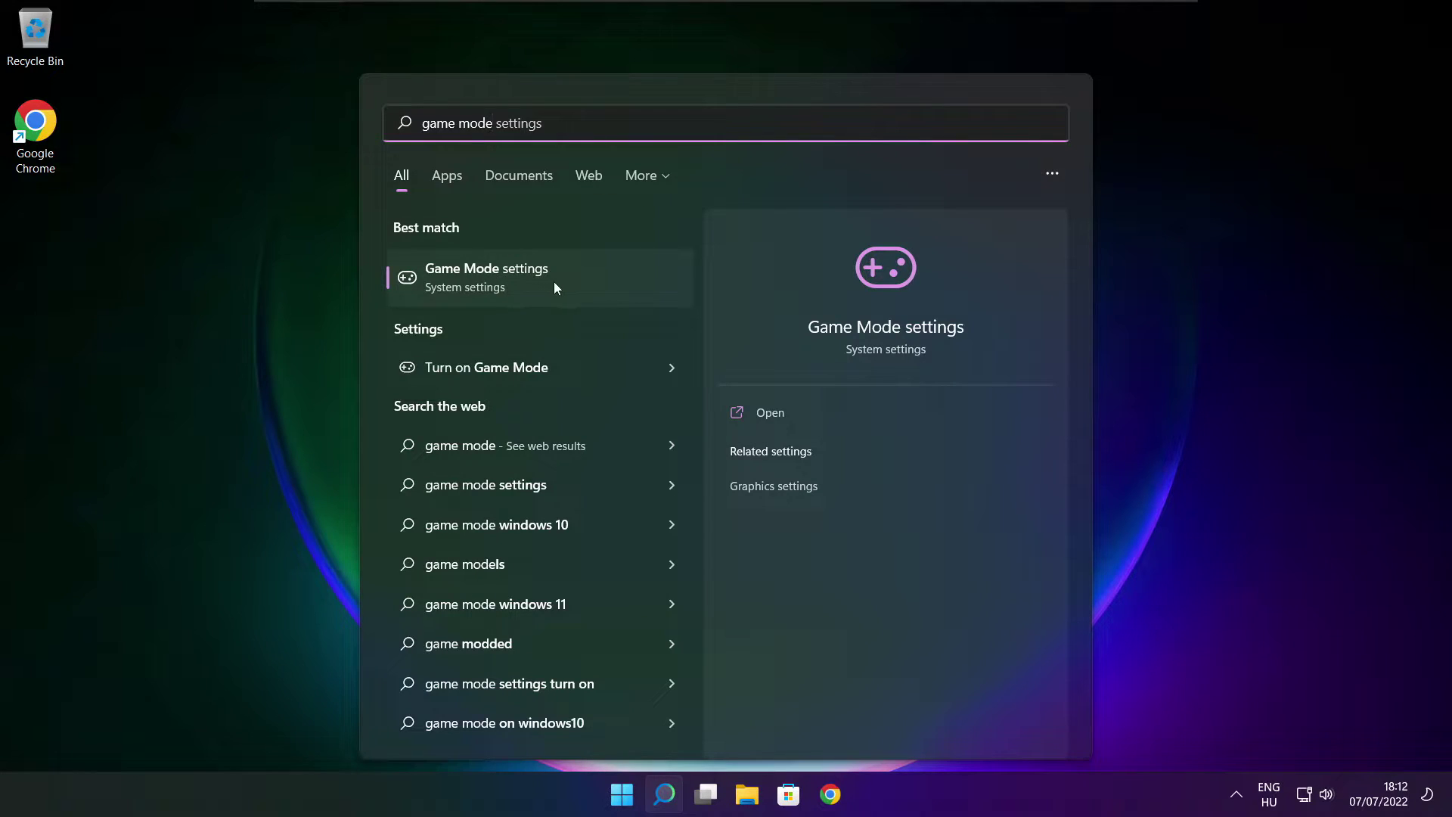
click(574, 277)
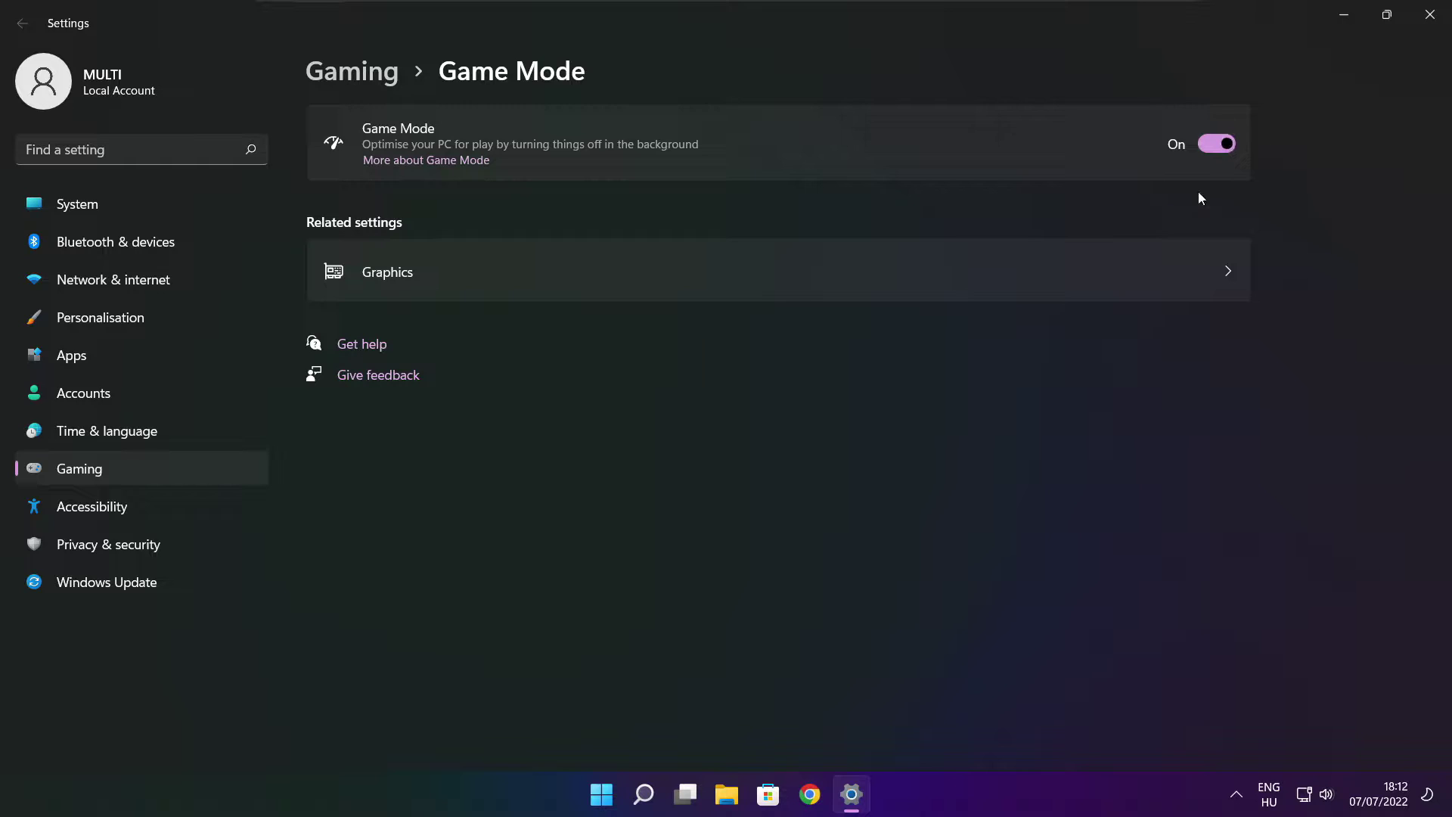
Turn off opening Xbox Game Bar with the controller button, then close Settings.
click(358, 82)
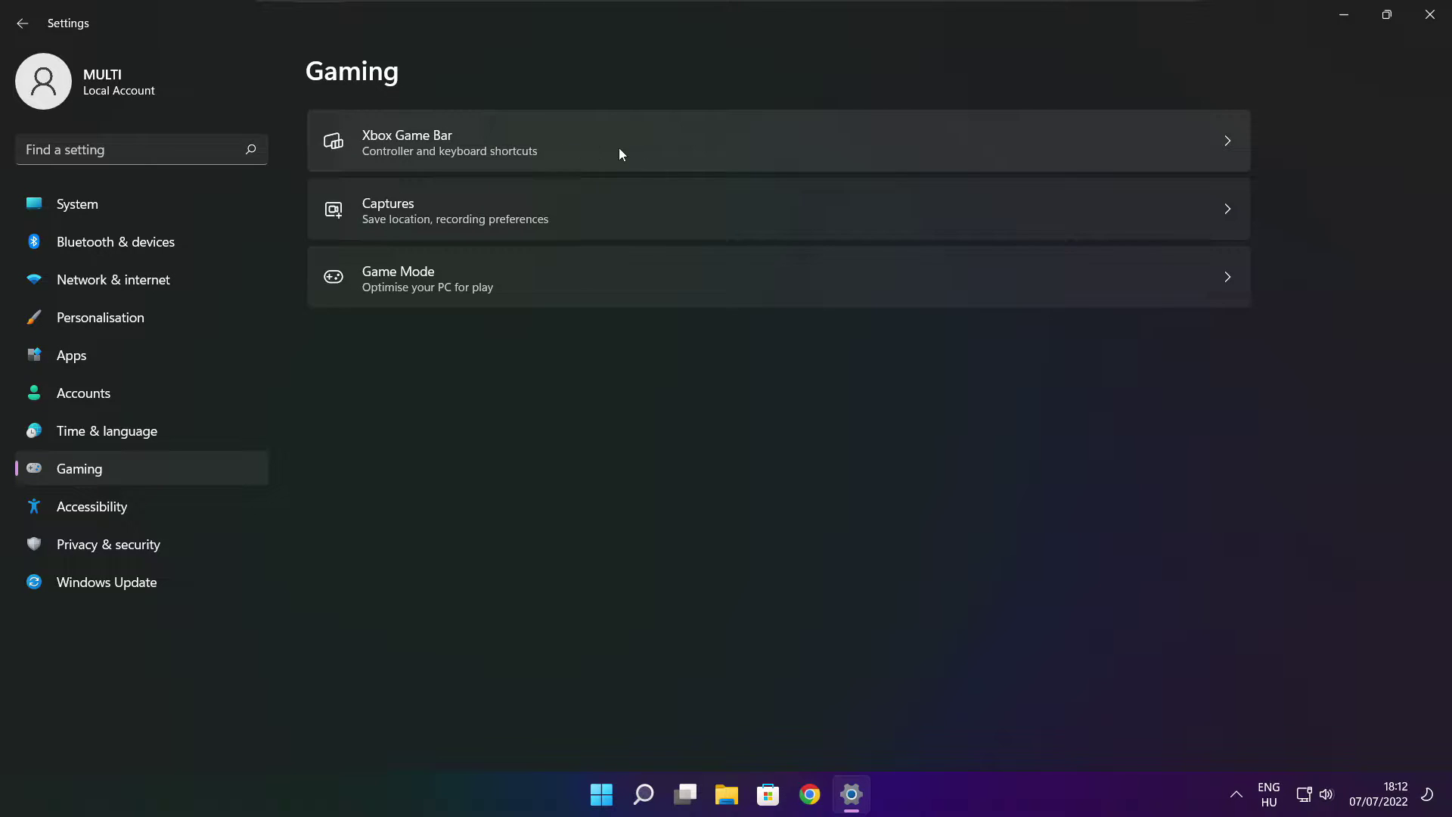
click(592, 154)
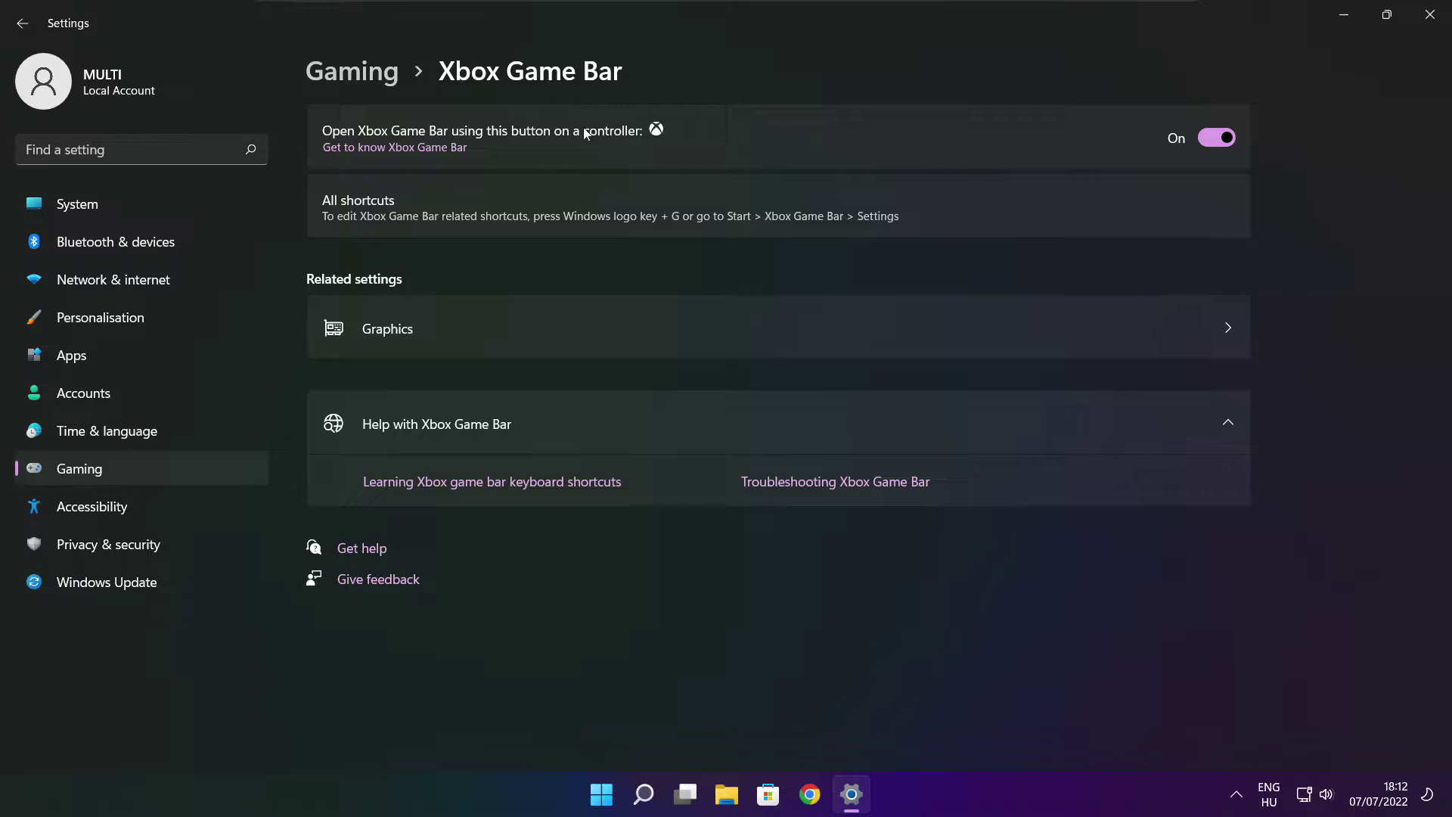
click(1209, 141)
click(1430, 23)
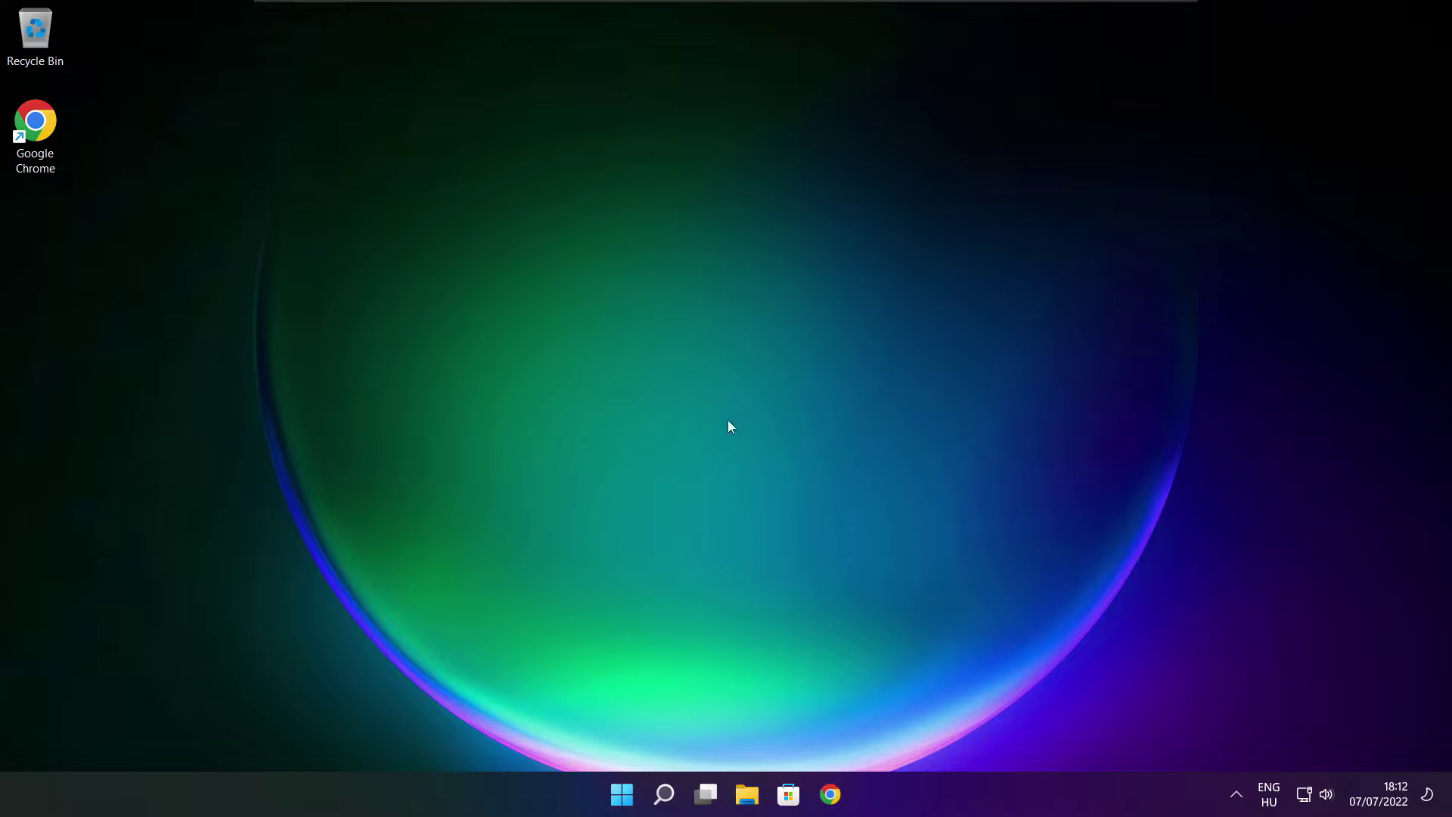
Launch Task Manager from the Start context menu and show its Startup apps list.
right_click(626, 796)
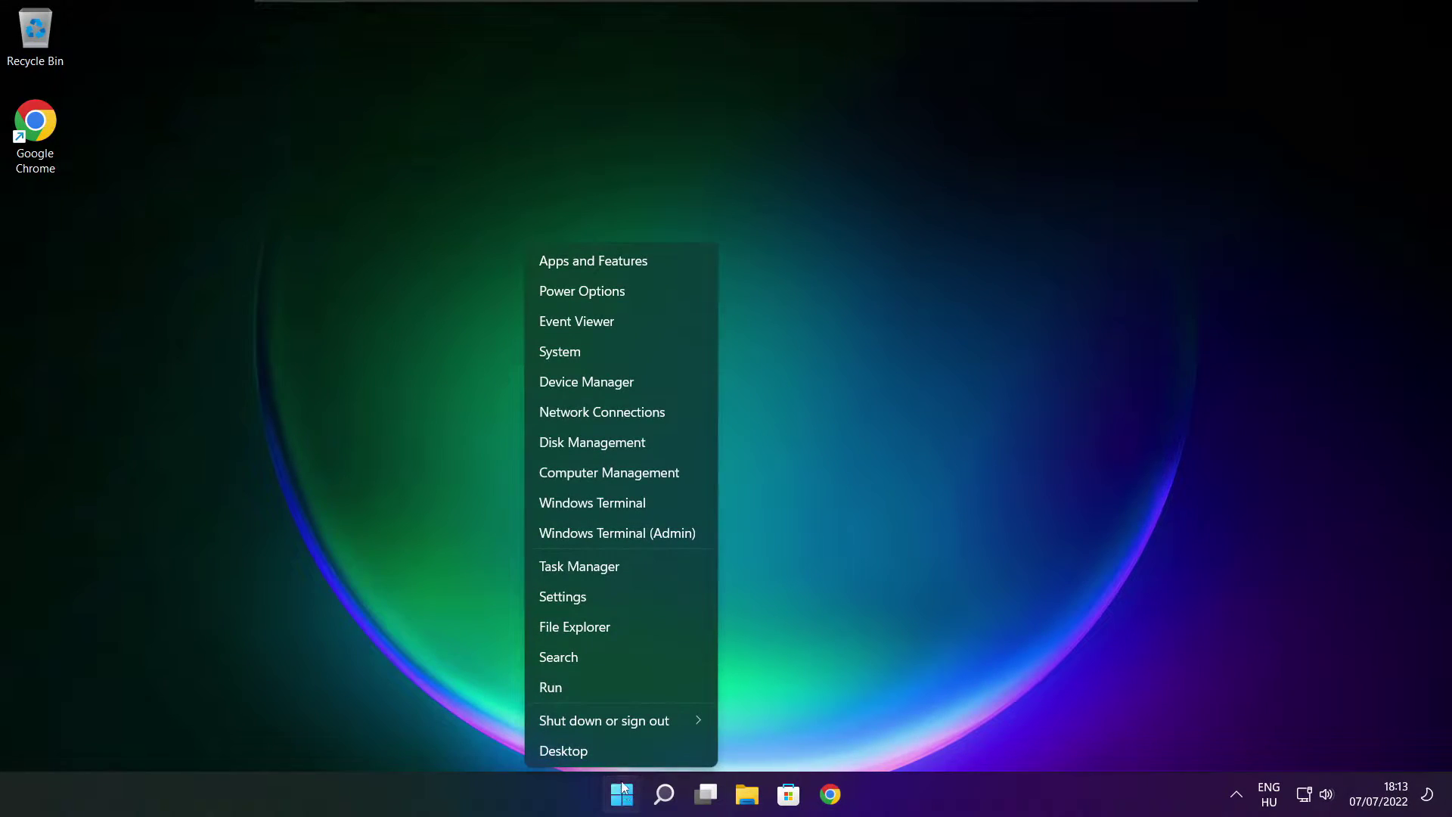
click(627, 567)
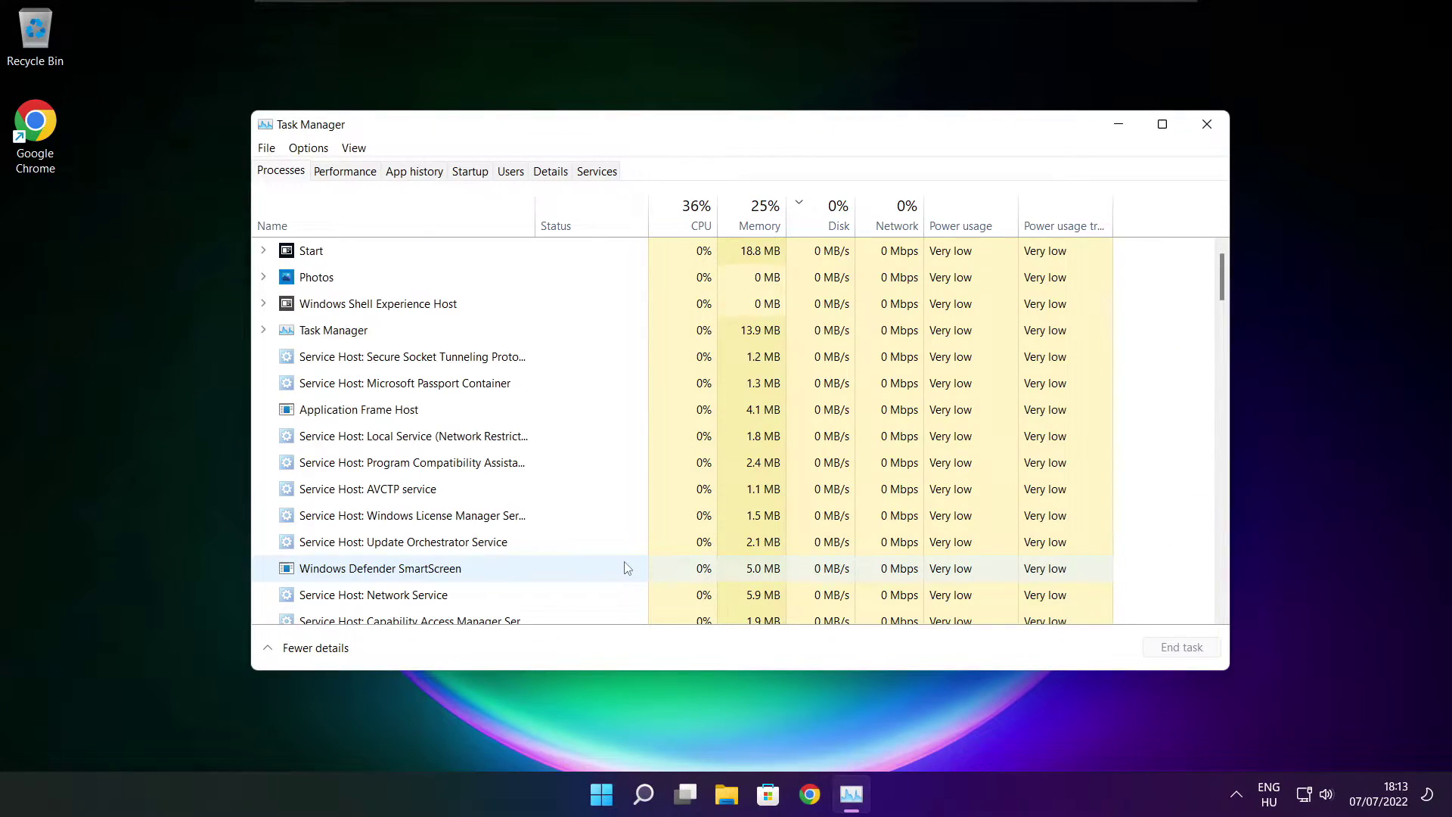
click(471, 172)
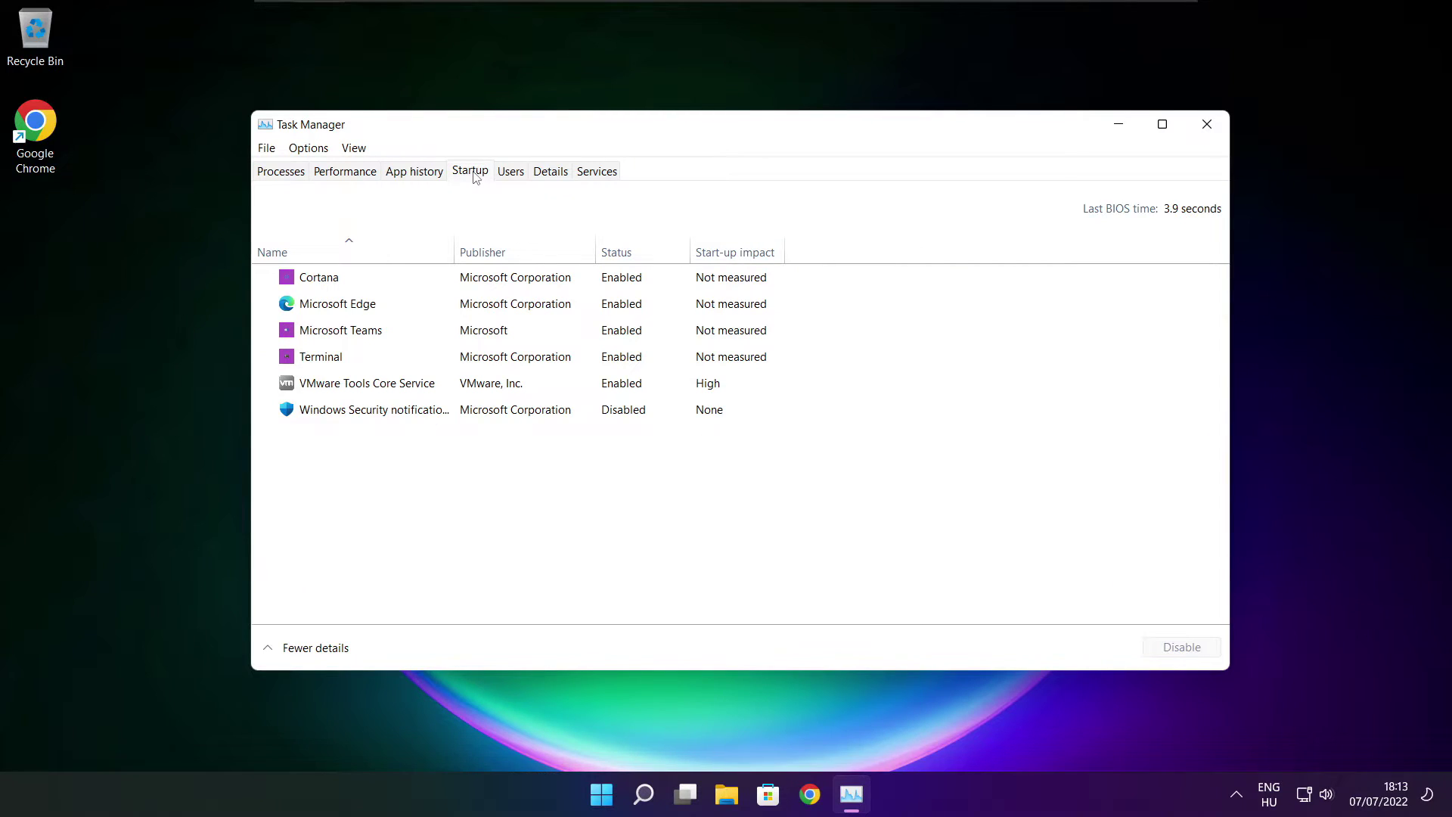
Disable Cortana, Microsoft Edge, Microsoft Teams and Terminal at startup, then close Task Manager.
click(556, 285)
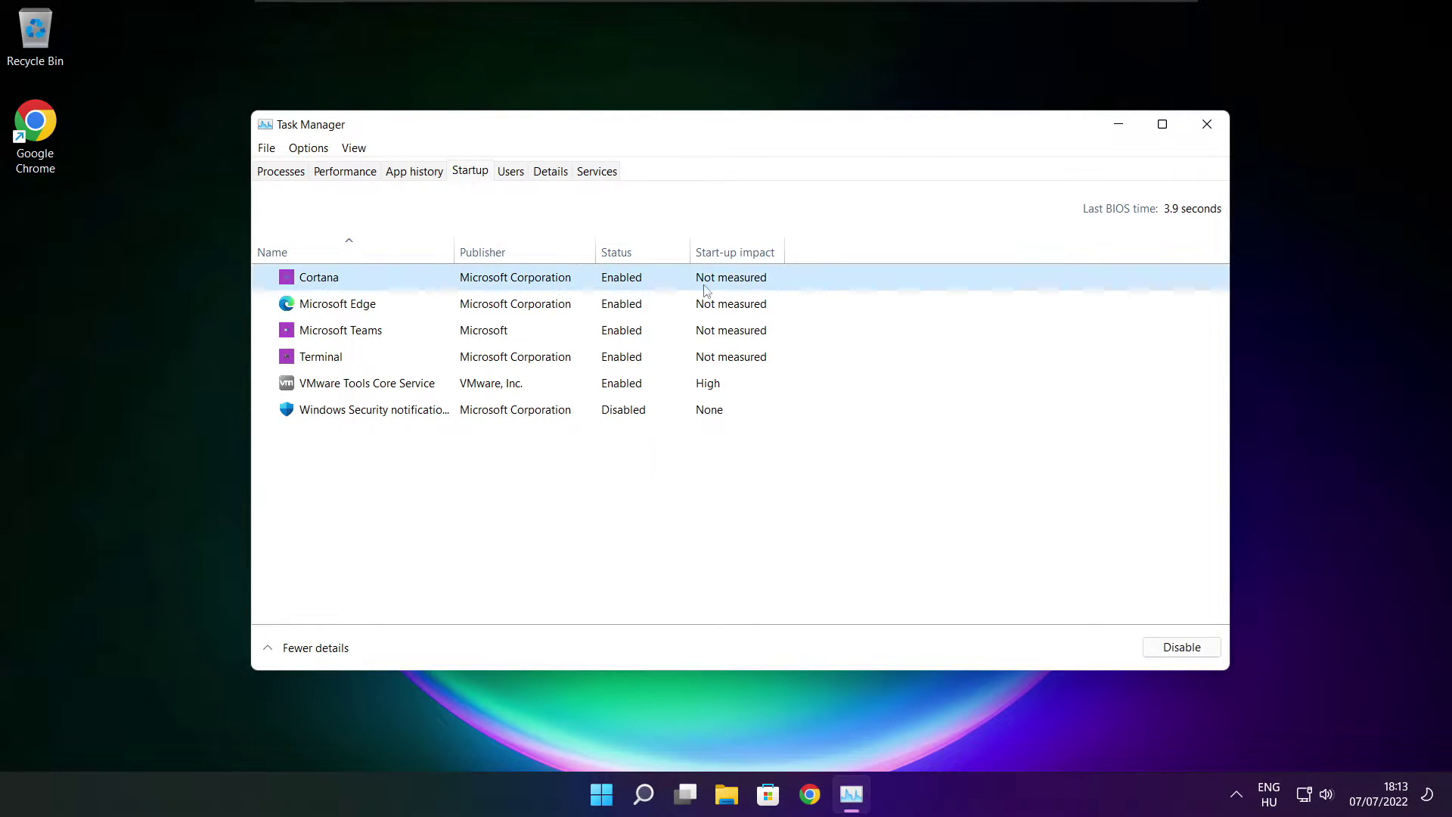
click(1182, 649)
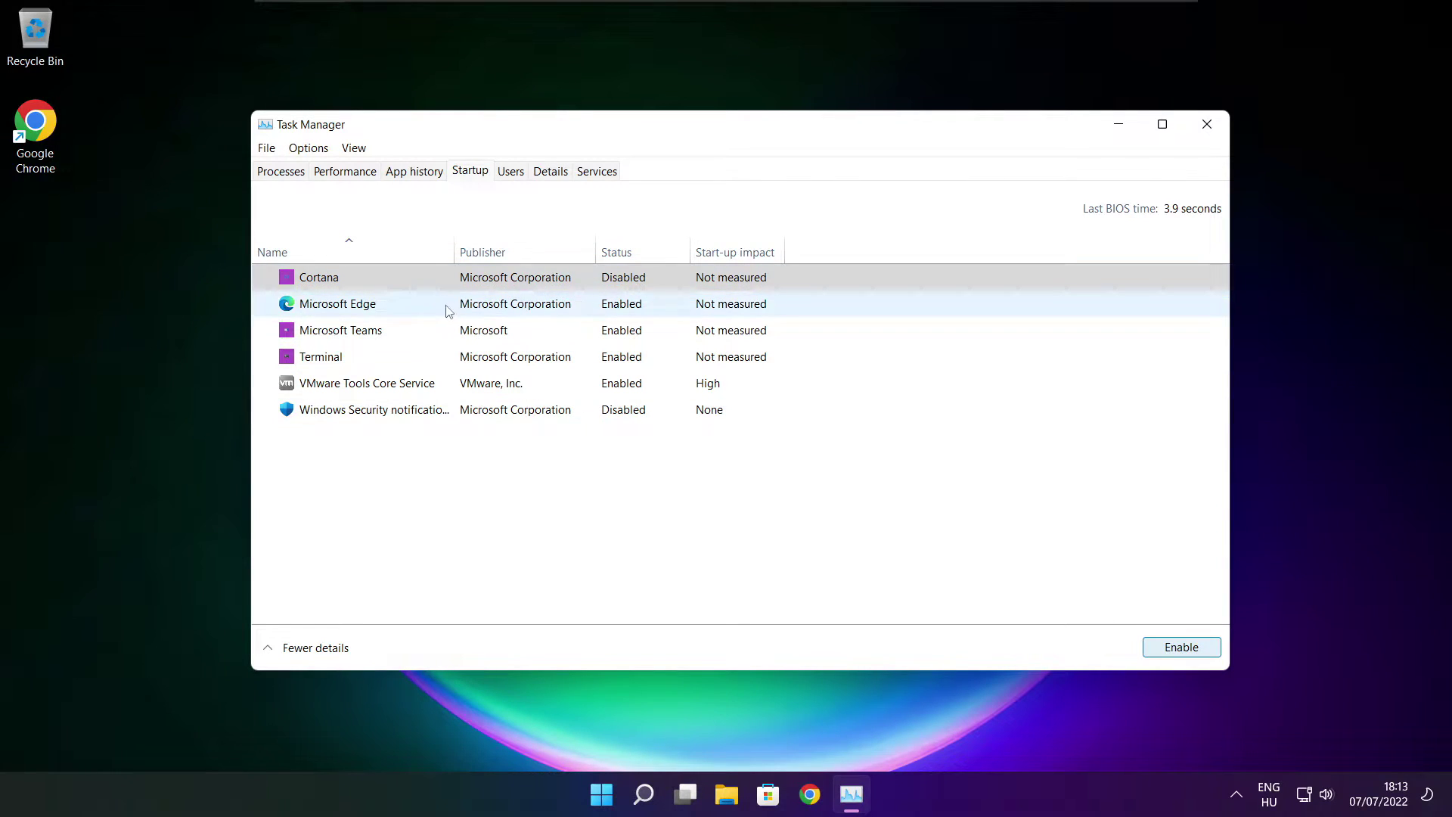
click(368, 312)
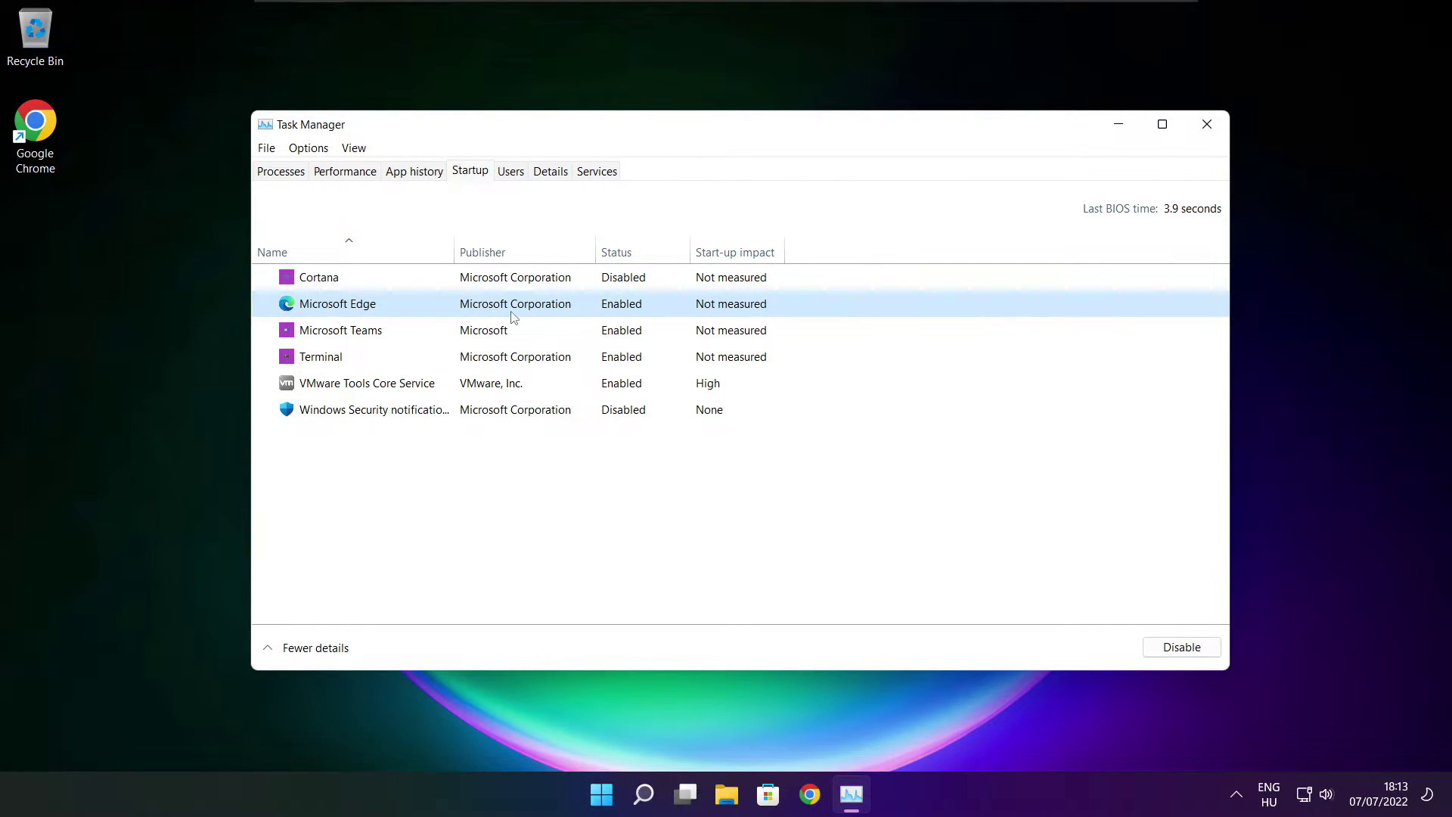
click(1182, 648)
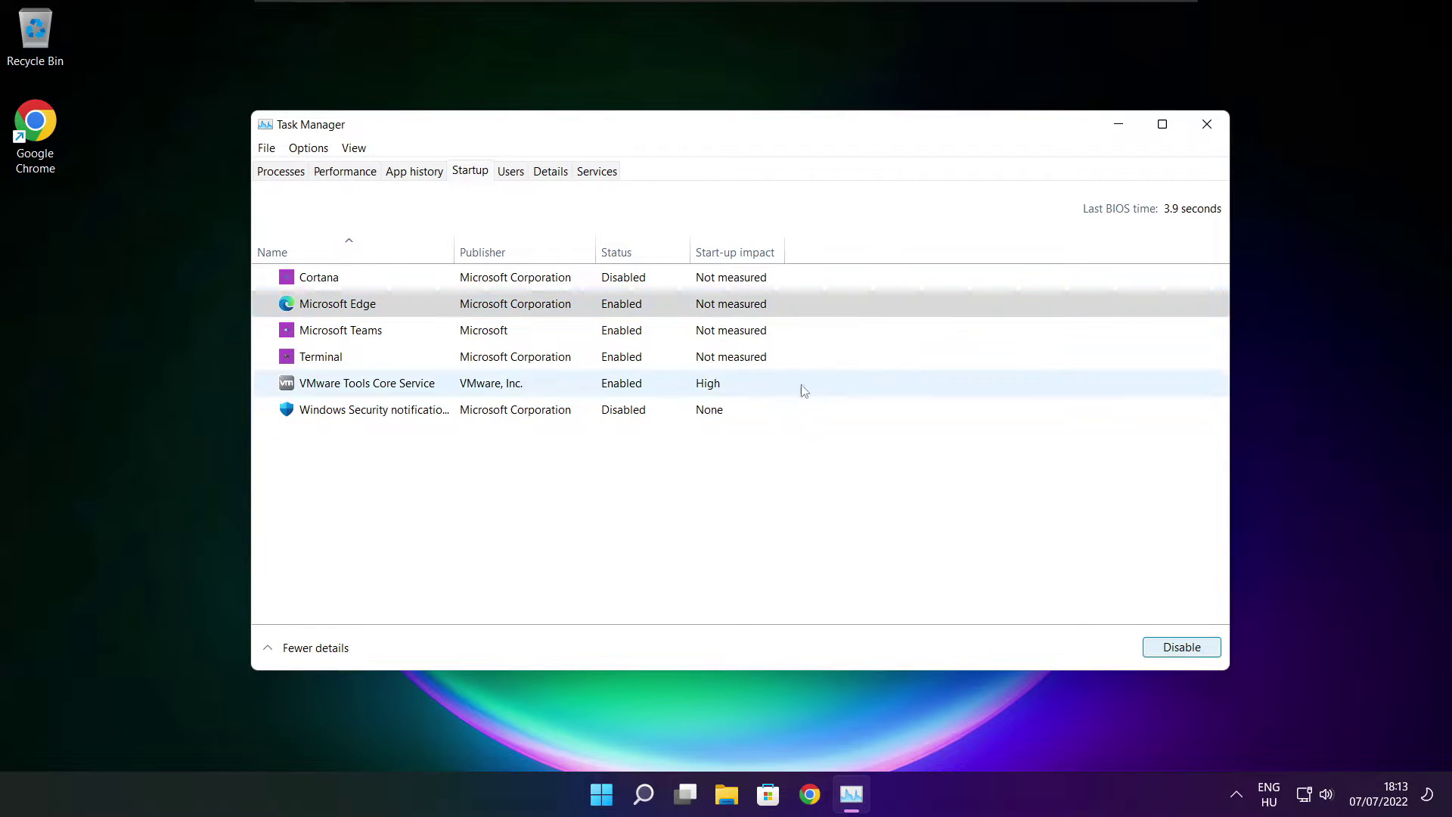
click(641, 333)
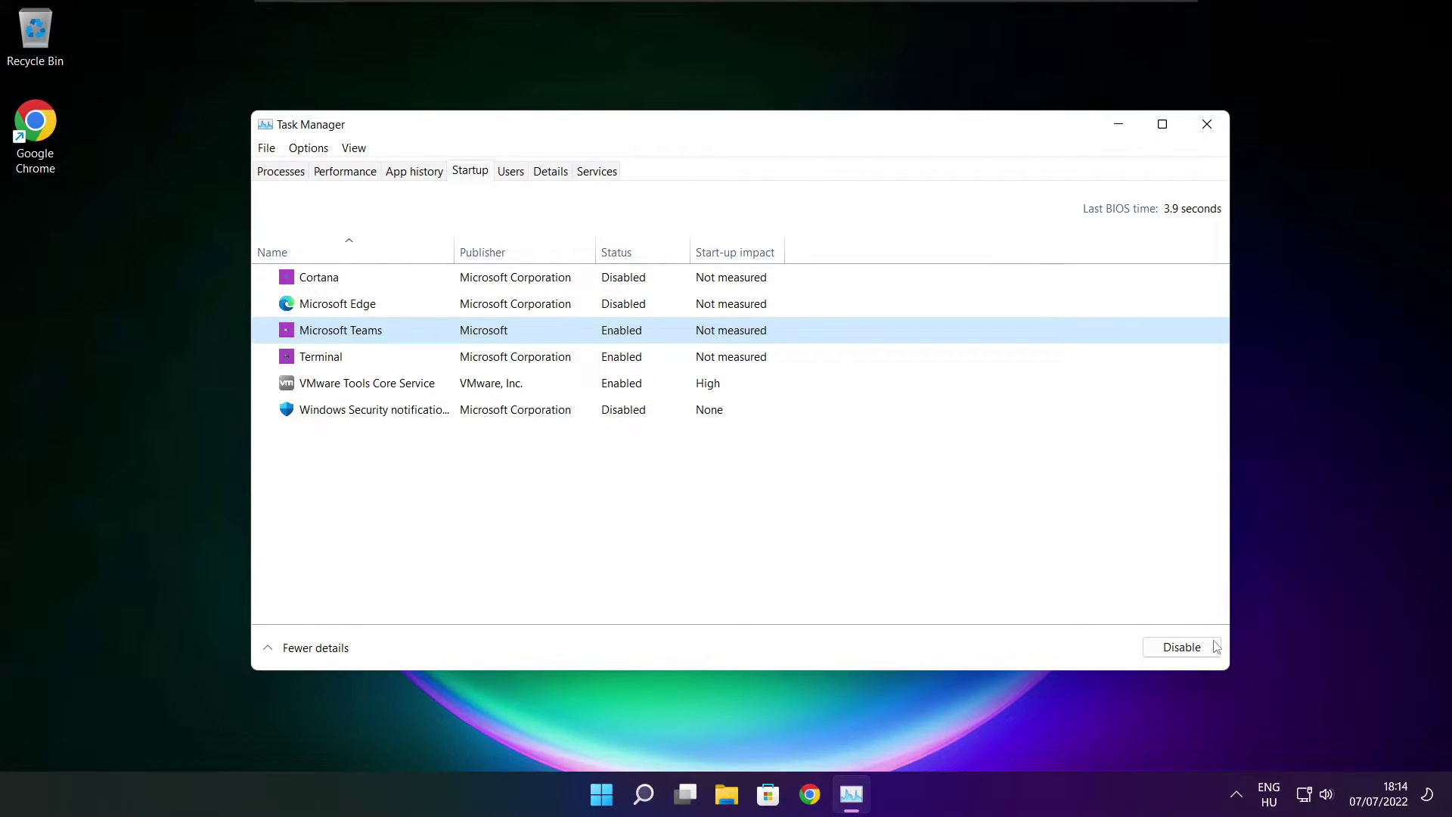
click(1192, 655)
click(541, 366)
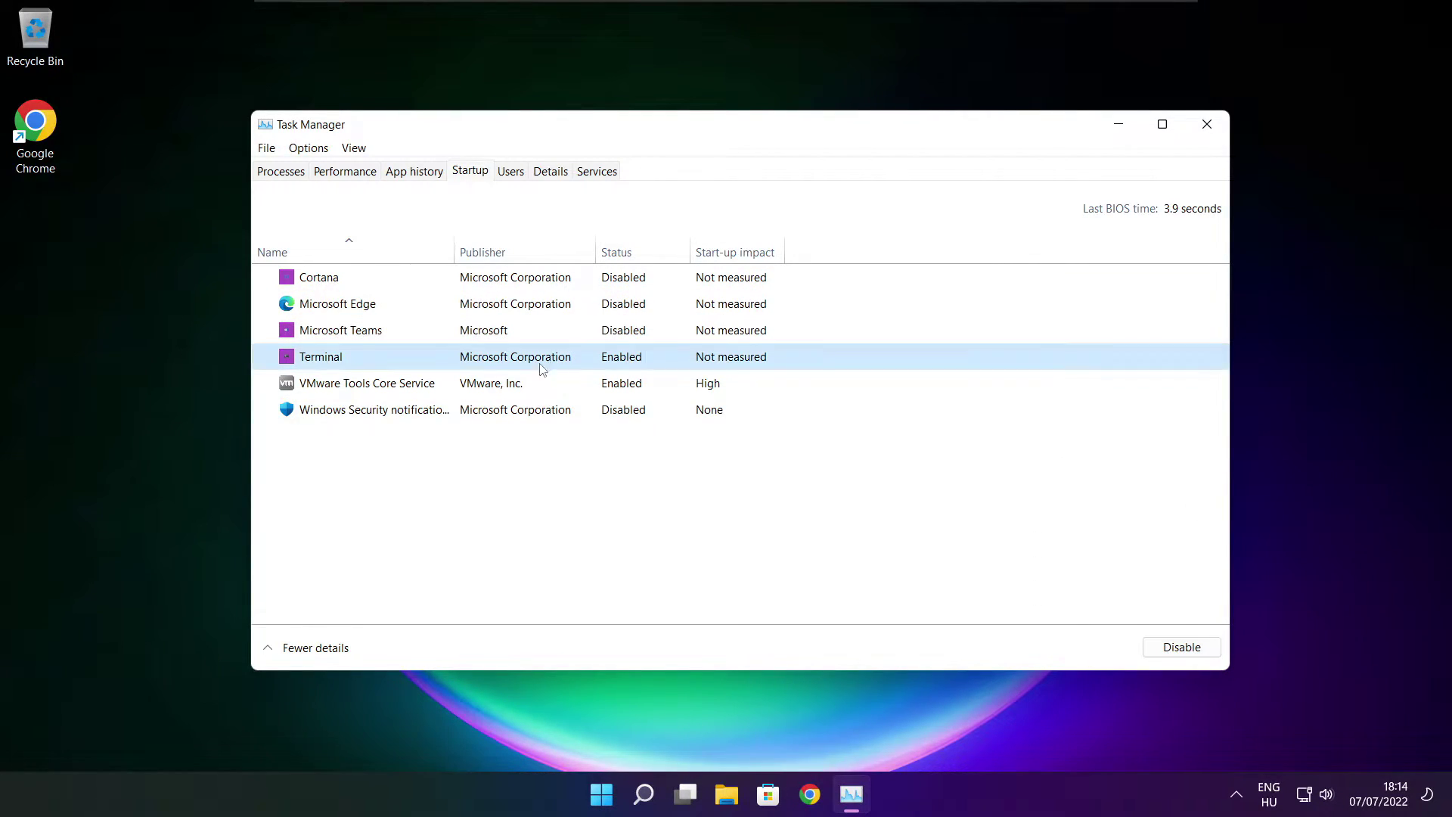
click(1198, 654)
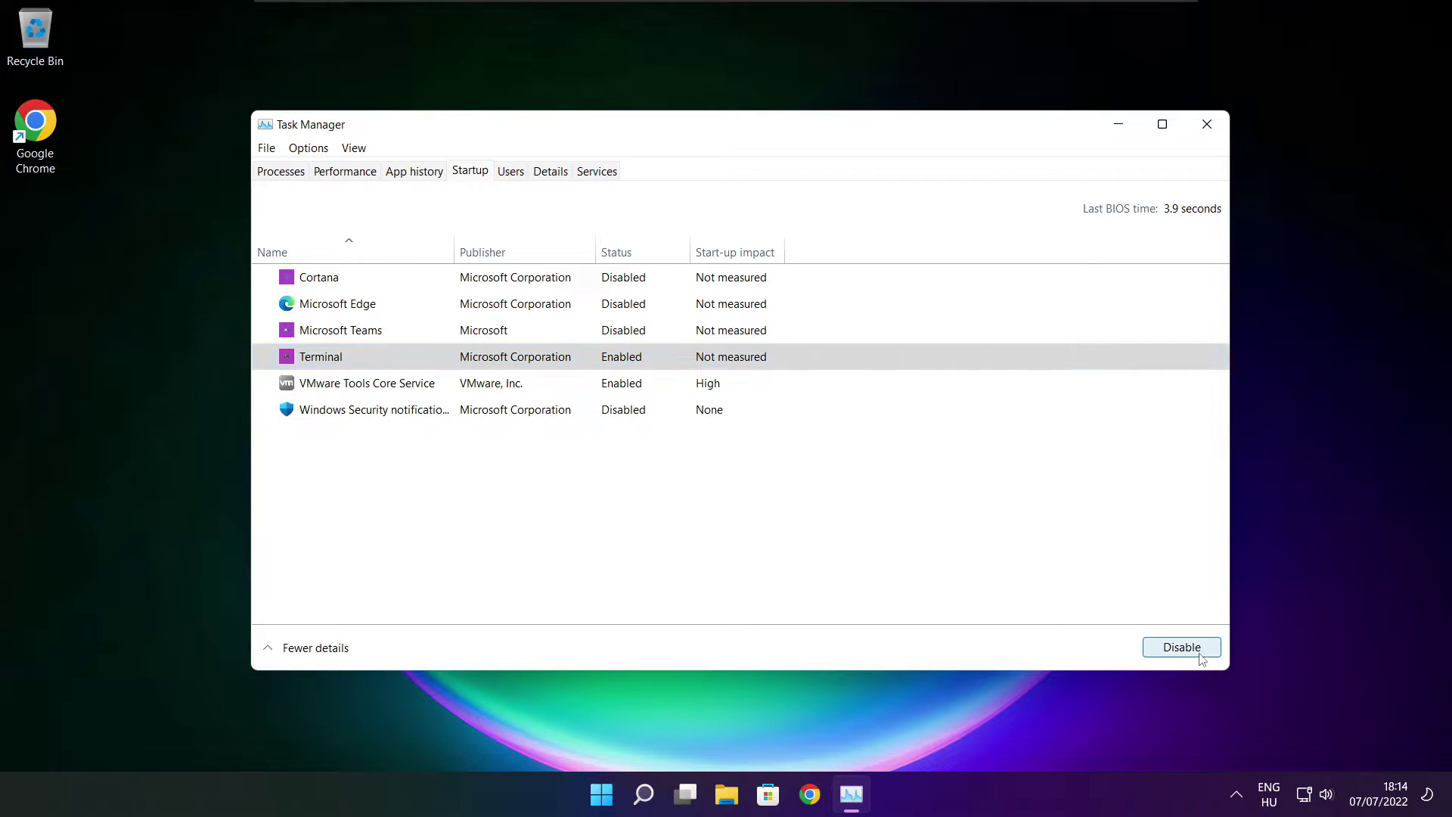
click(613, 363)
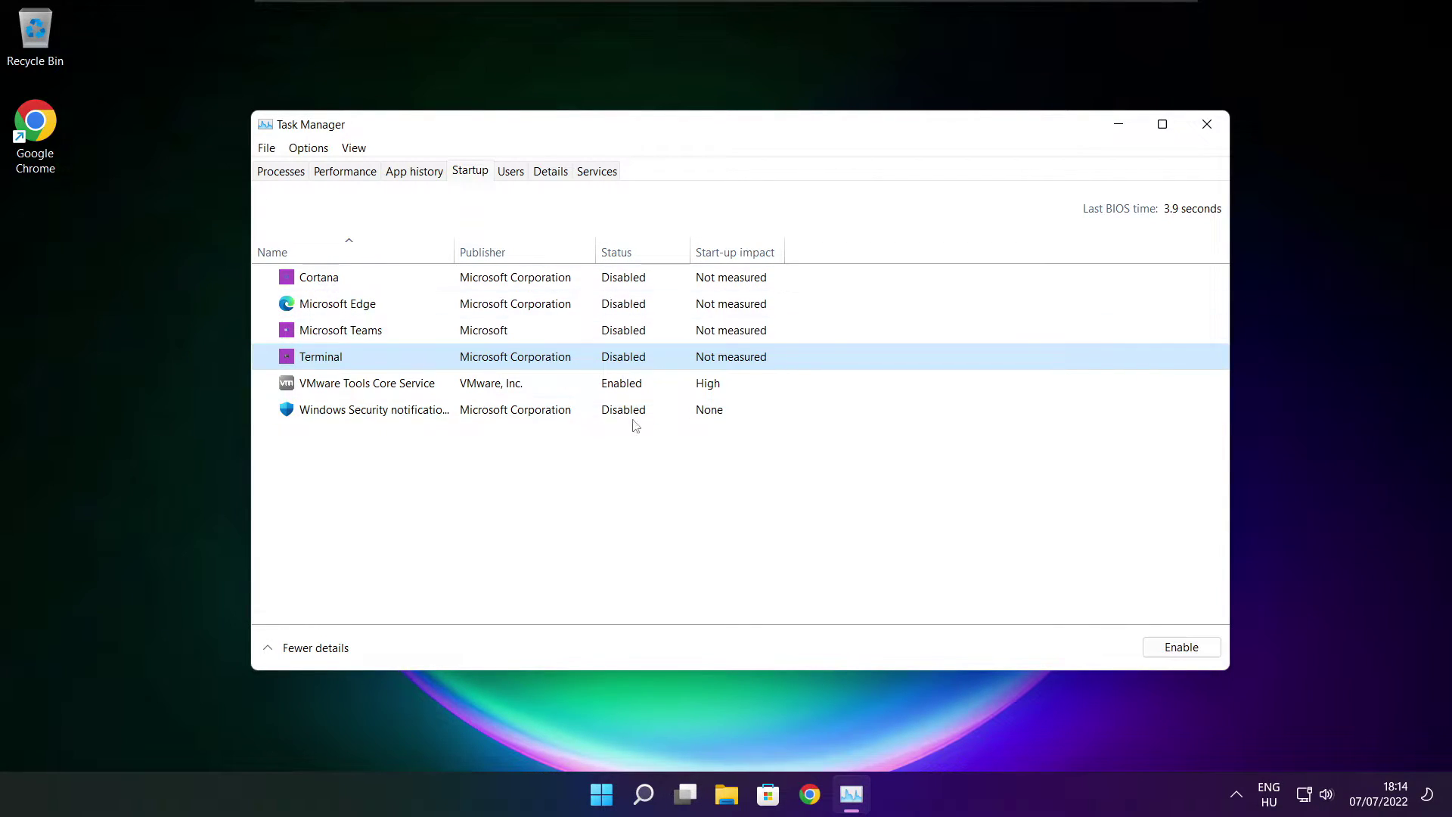
click(1207, 127)
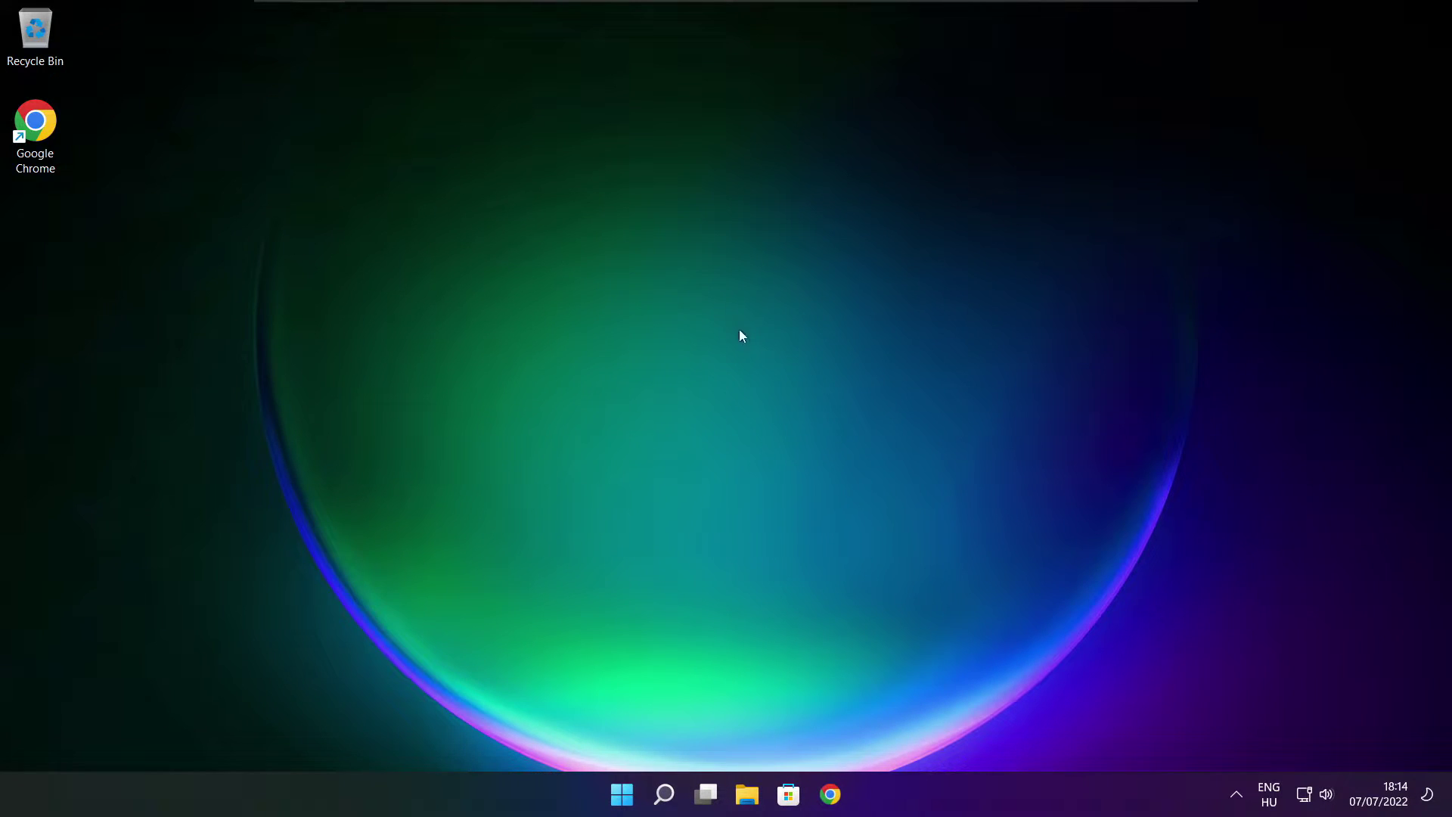
Search 'optimise' and open Defragment and Optimise Drives.
click(665, 800)
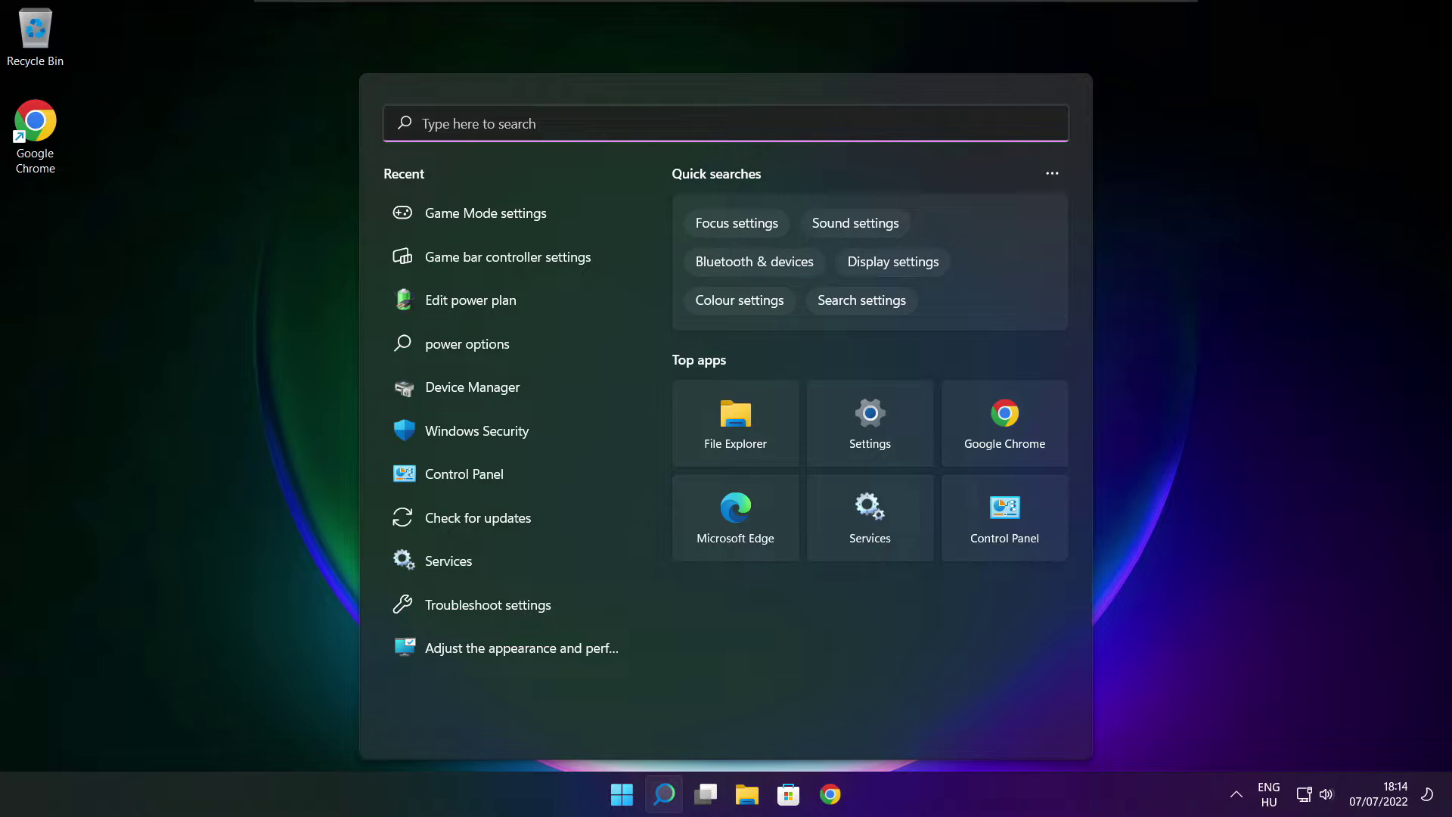
text(optimi)
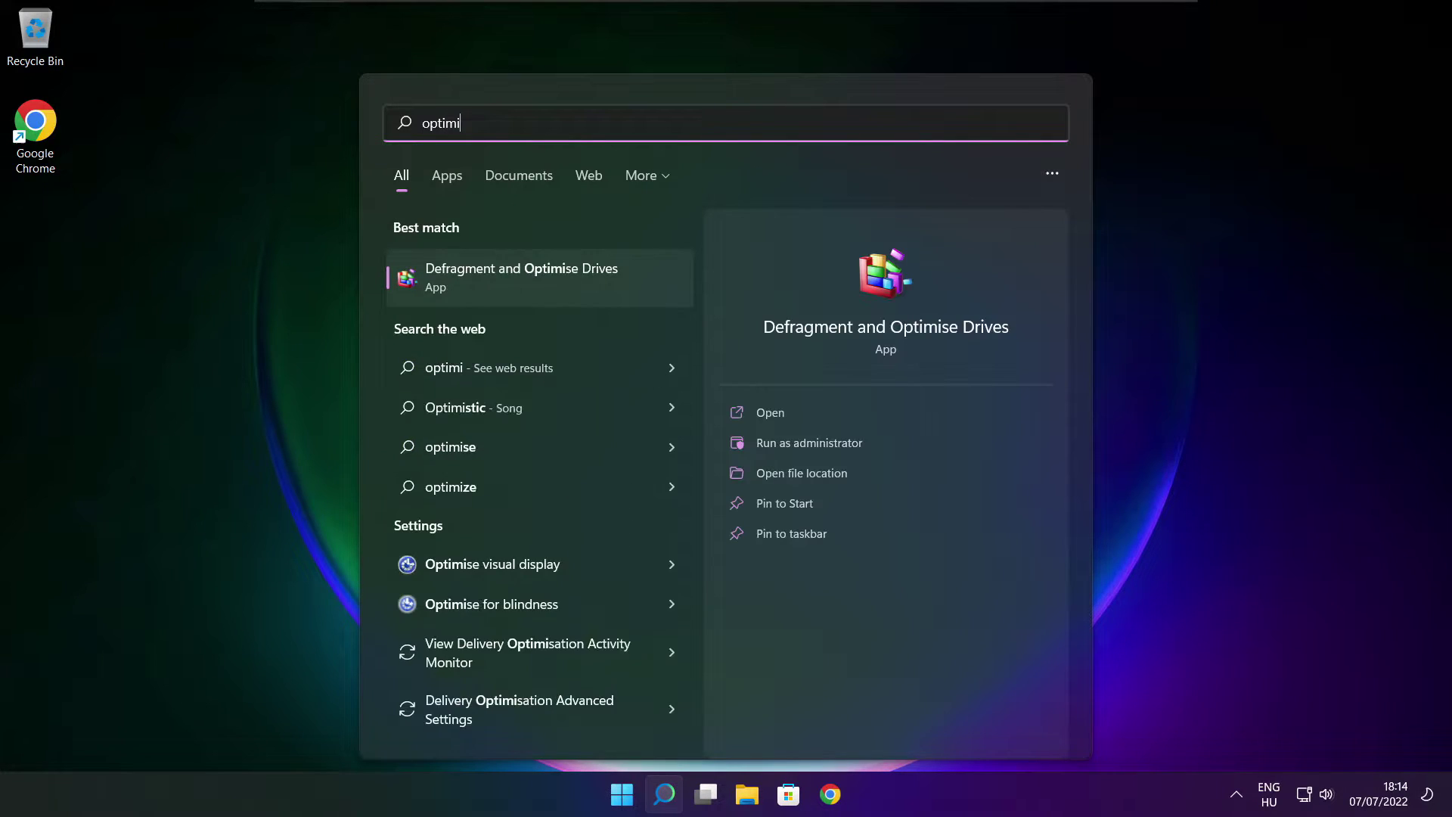
text(se)
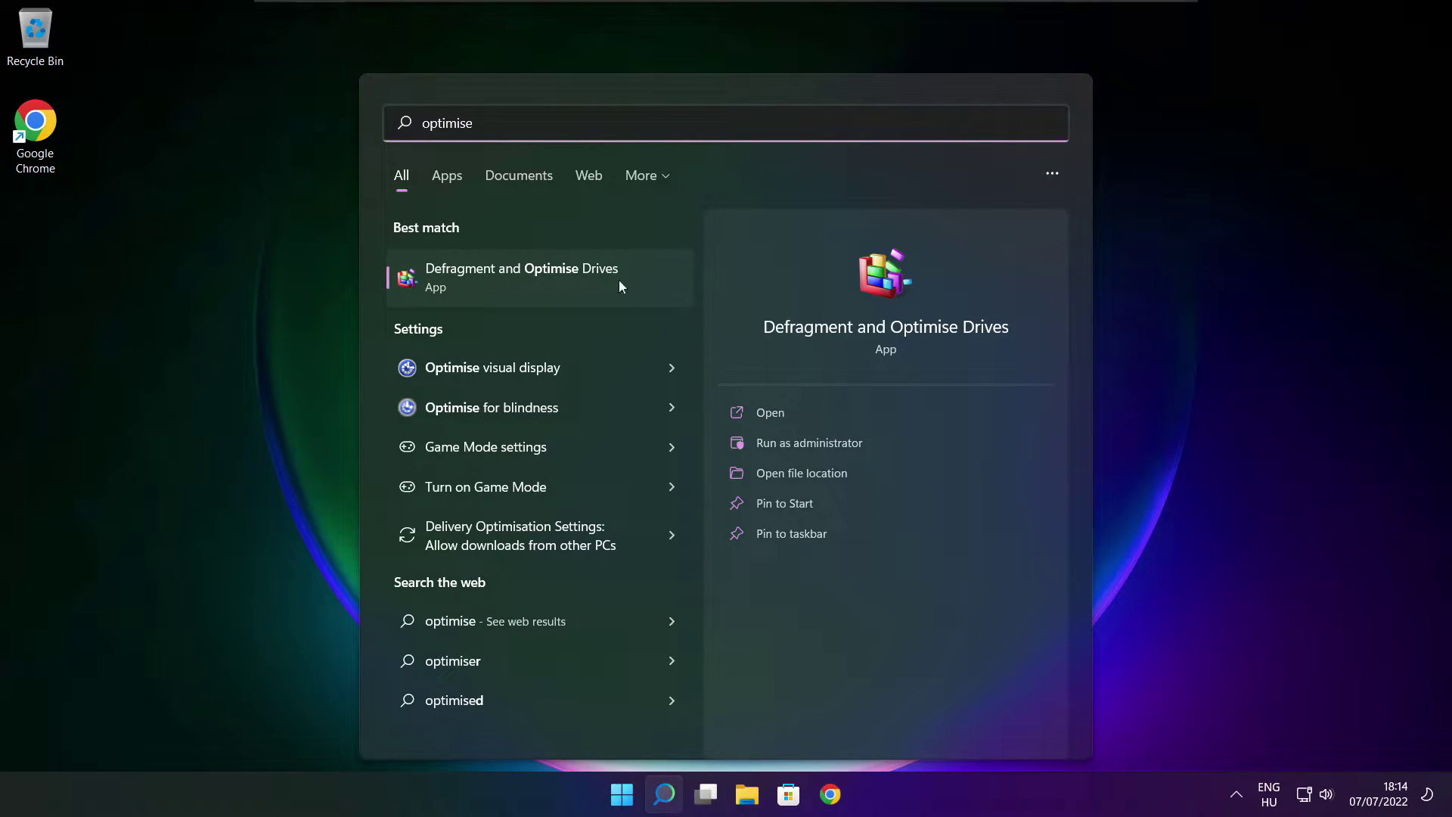
click(558, 277)
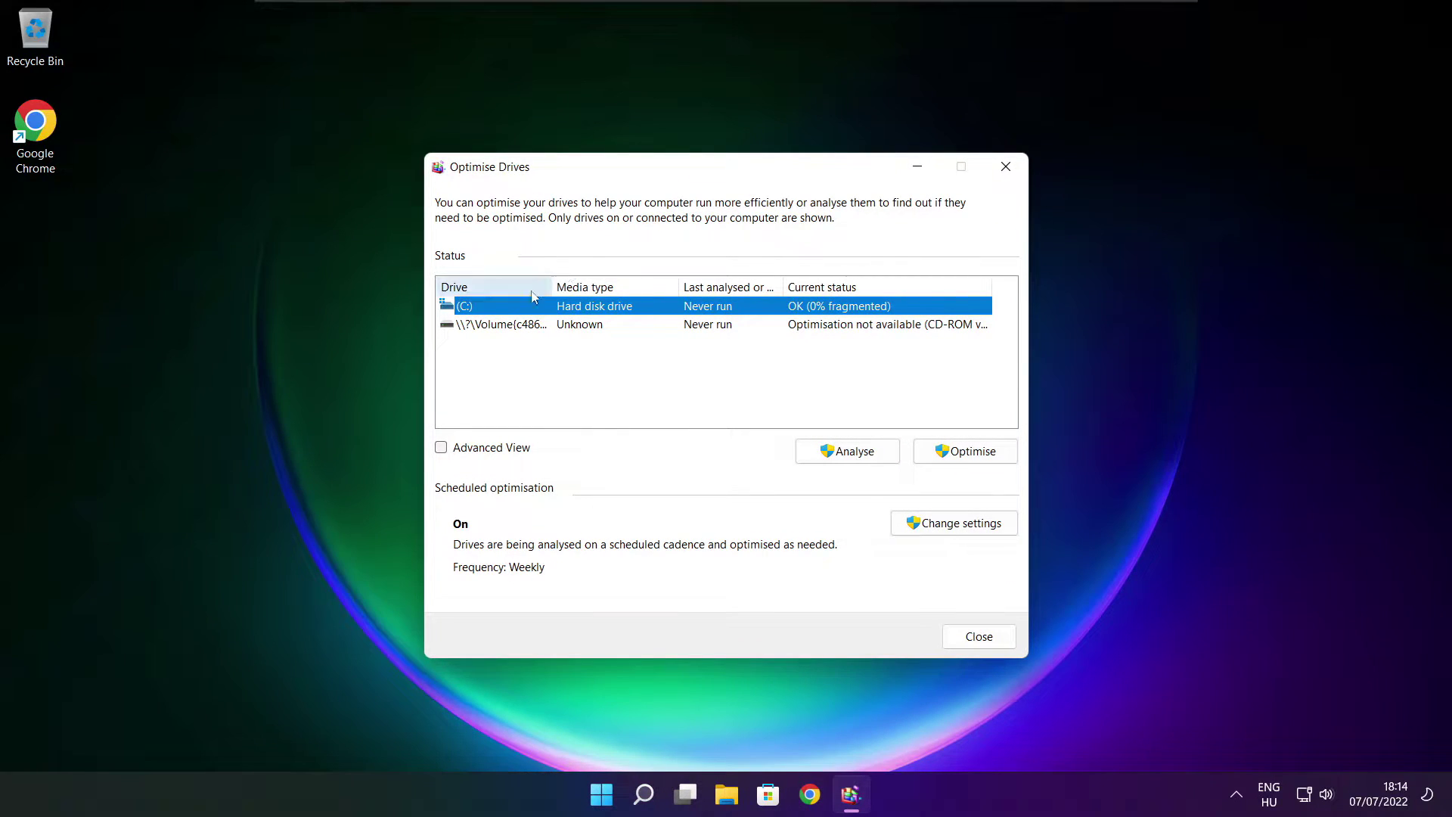
Analyse drive C: (9% fragmented), start defragmenting it, and close the window.
click(846, 451)
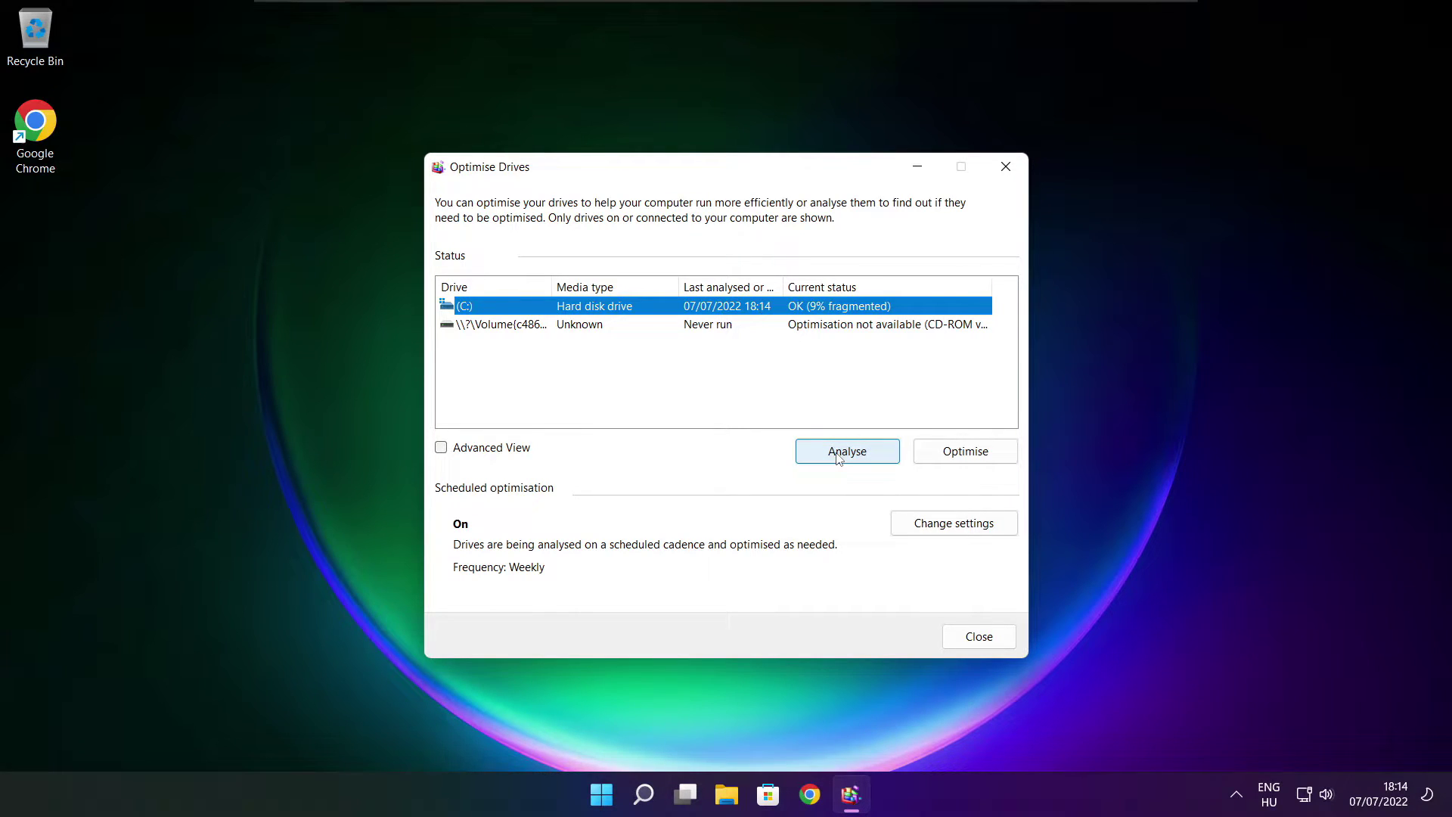
click(973, 458)
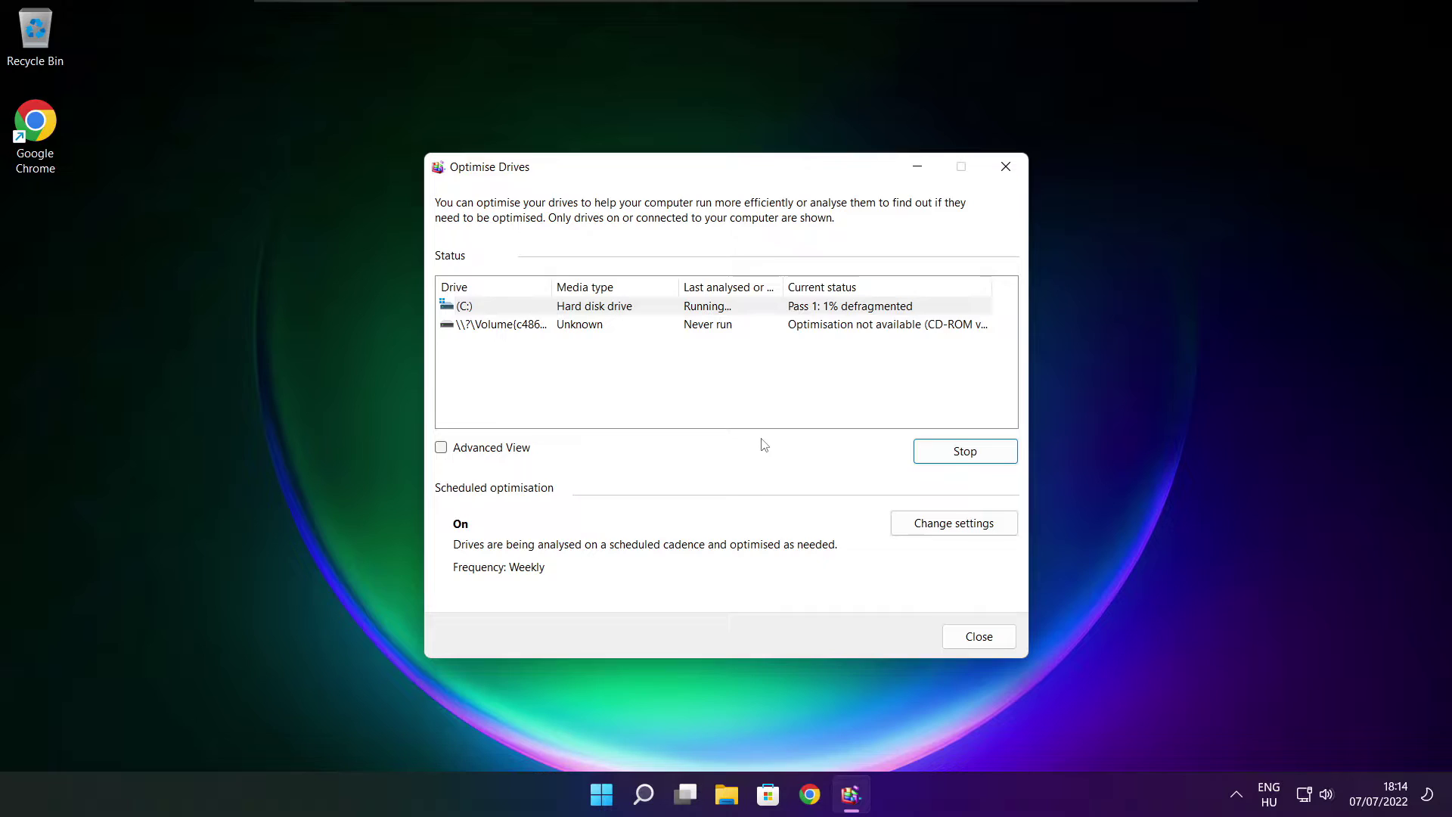
key(alt+F4)
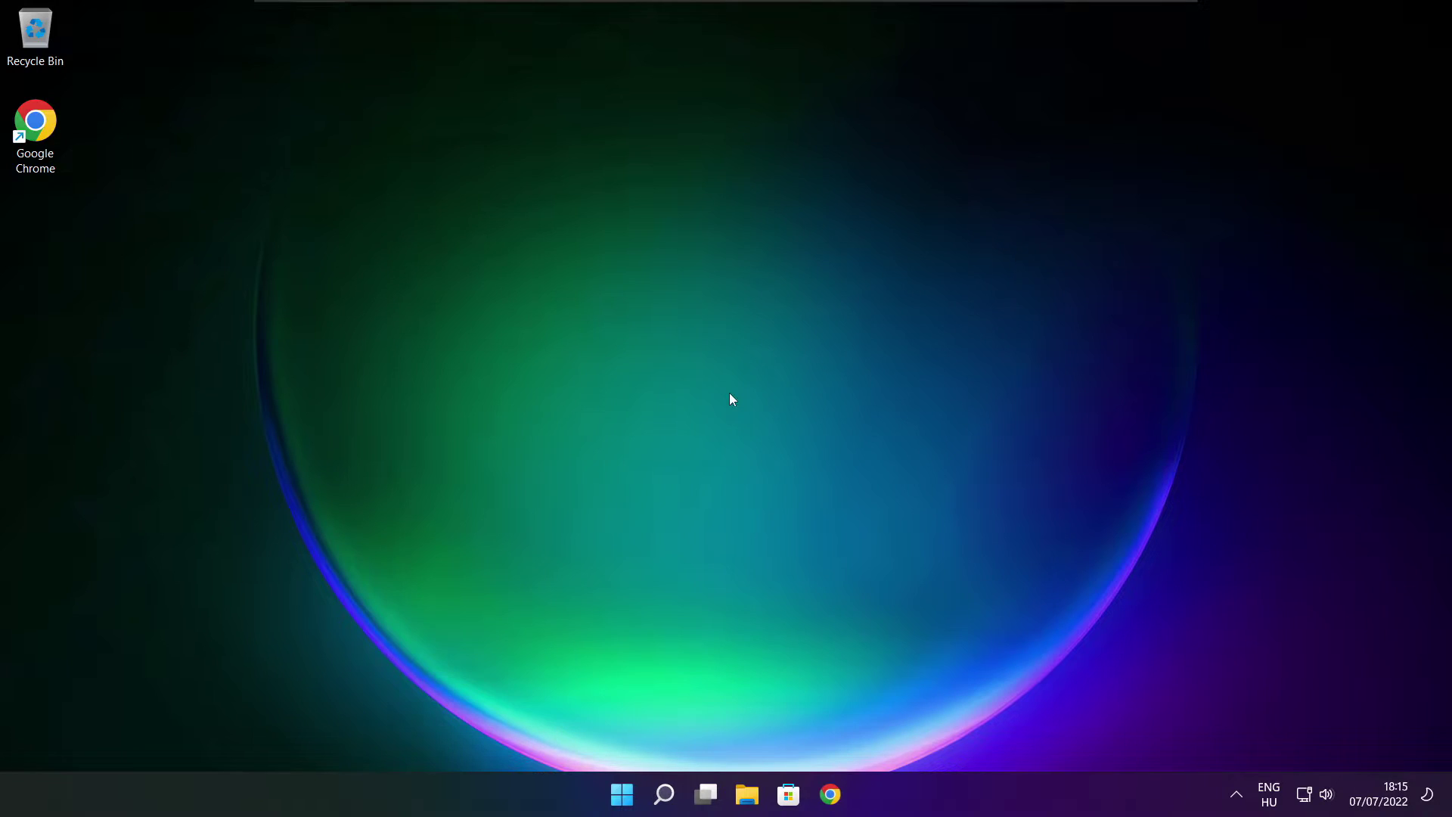
Search 'updates', run a Windows Update check reporting up to date, and close Settings.
click(664, 794)
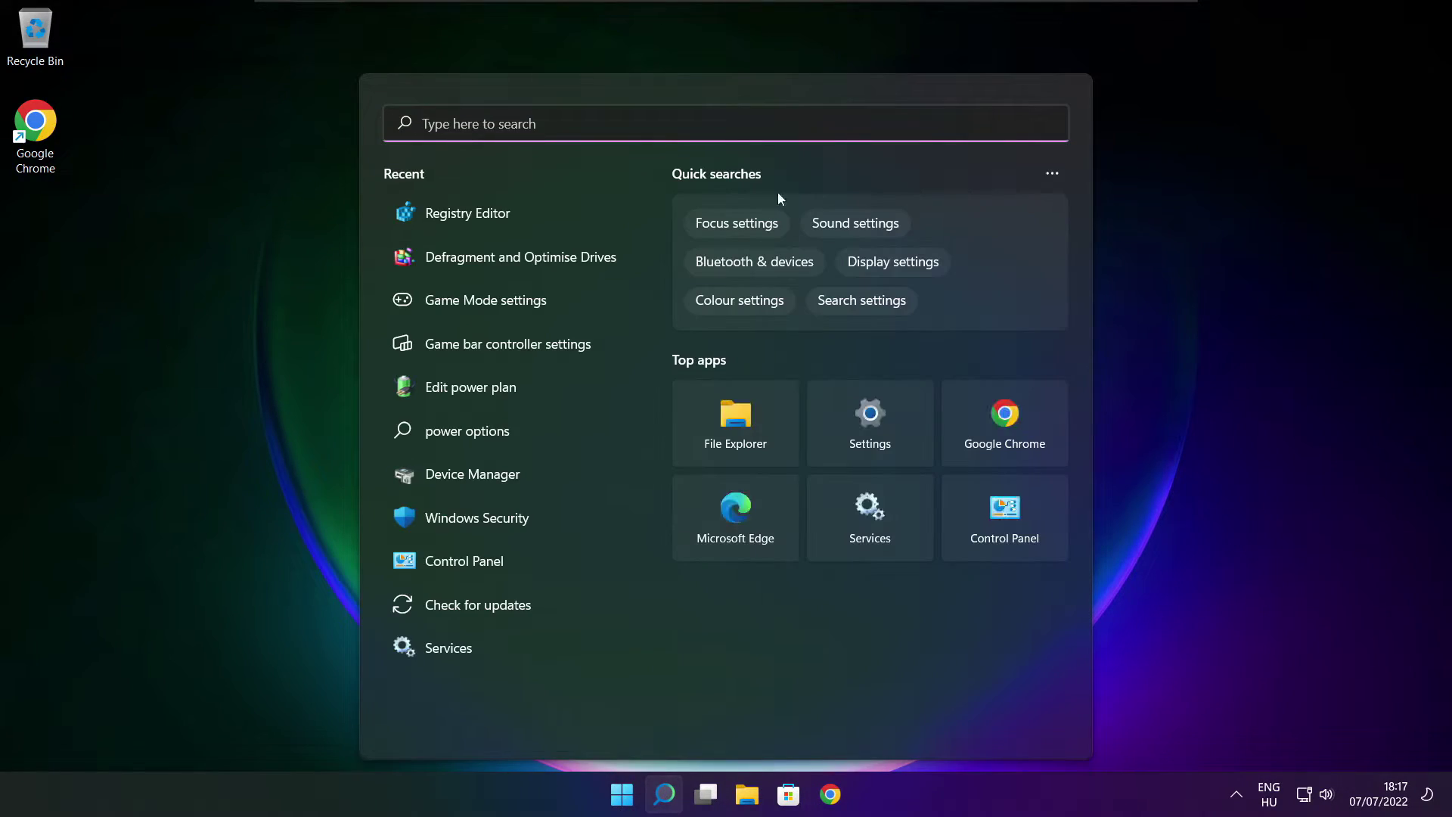
text(updates)
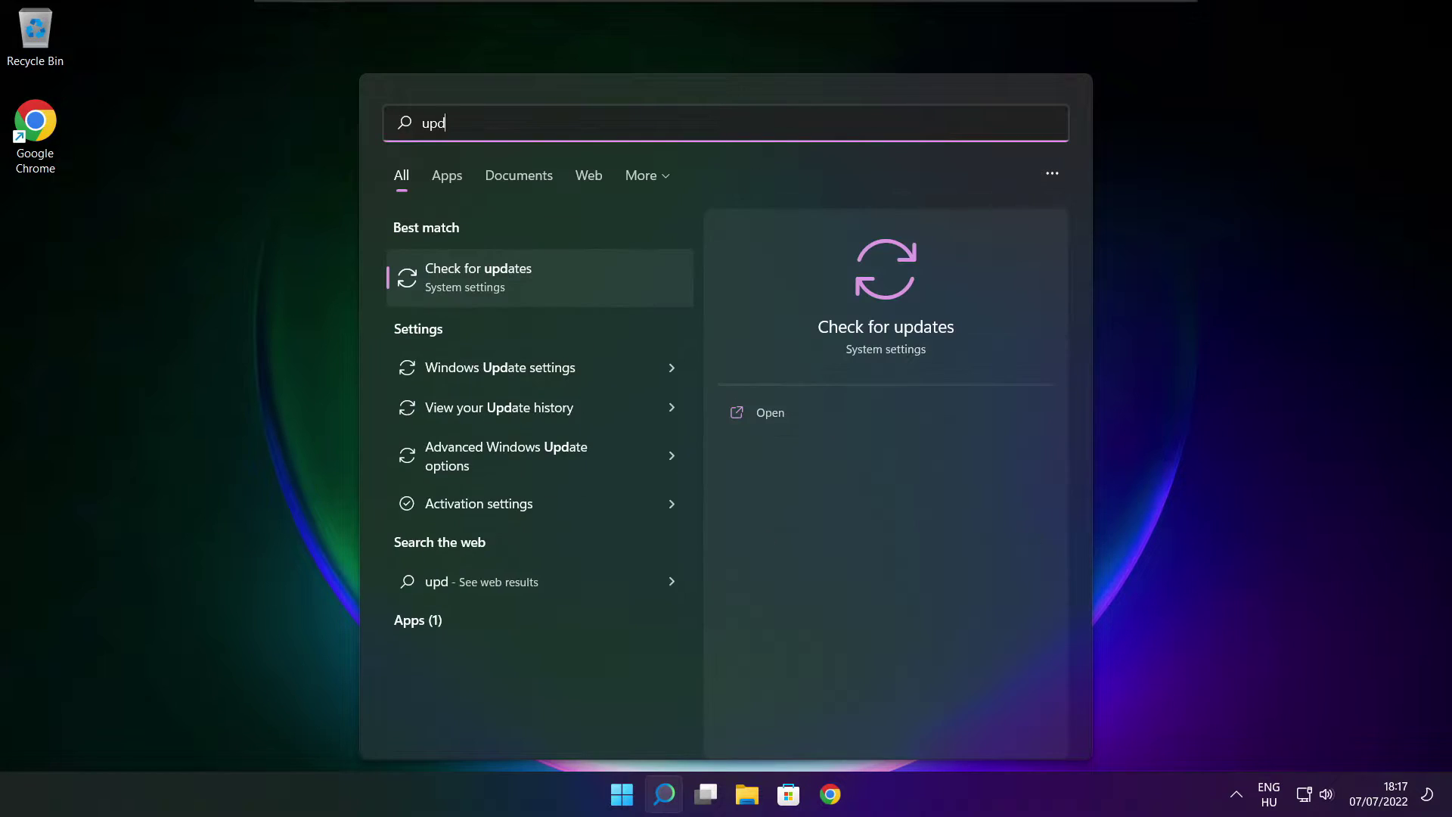
click(528, 282)
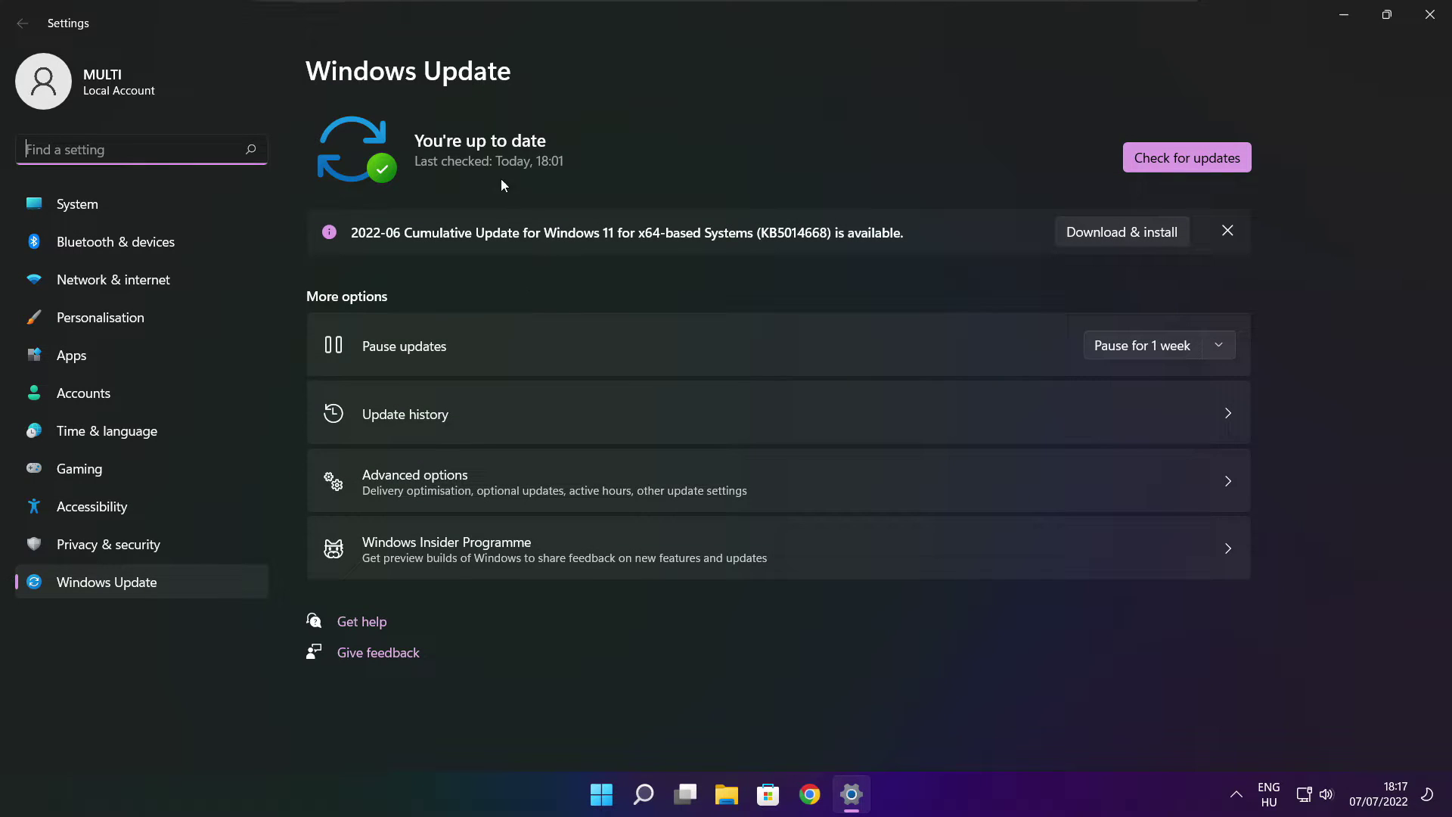
click(1186, 161)
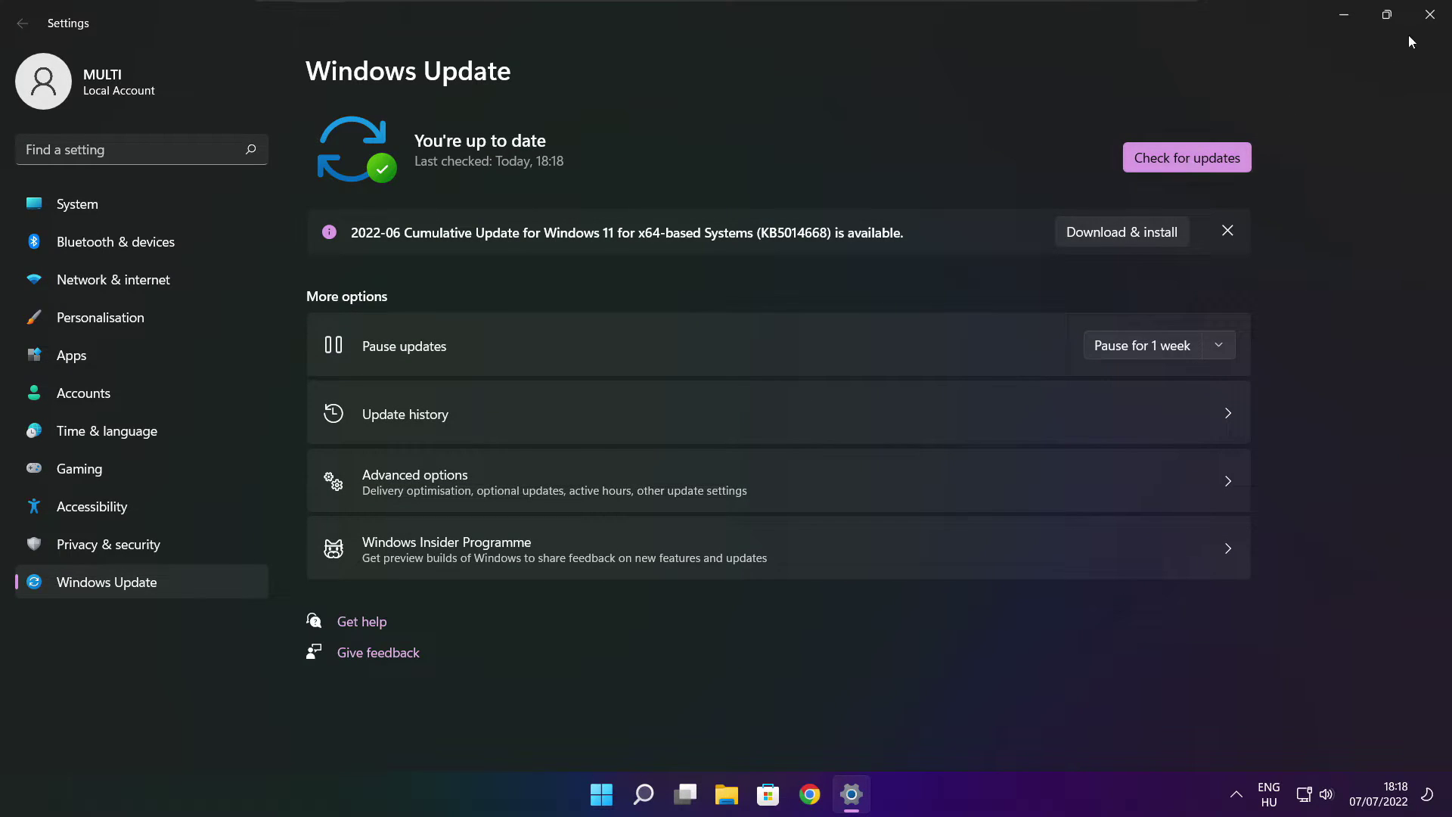
click(1430, 17)
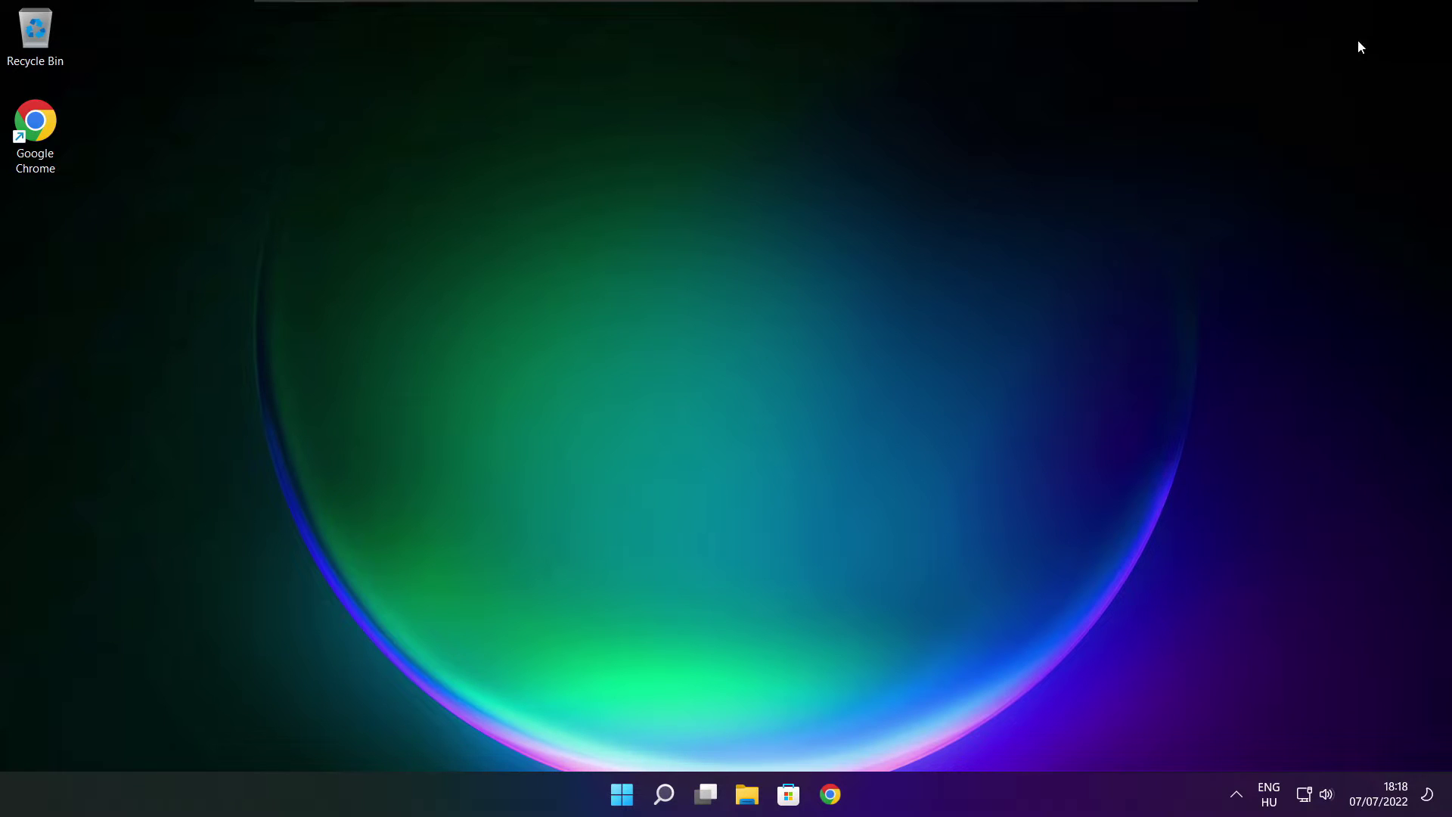
Search for regedit and launch Registry Editor.
click(664, 794)
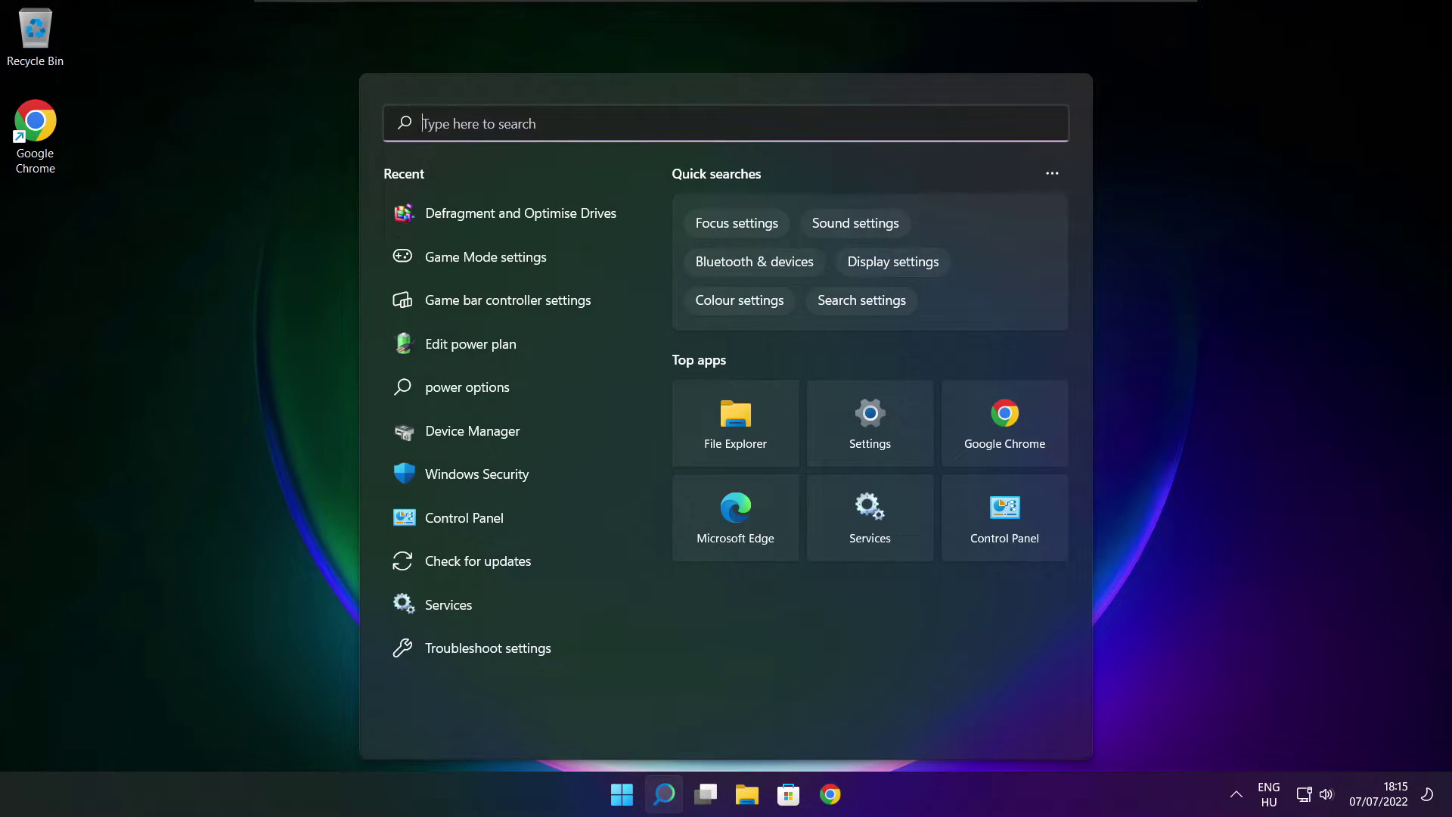
text(regedit)
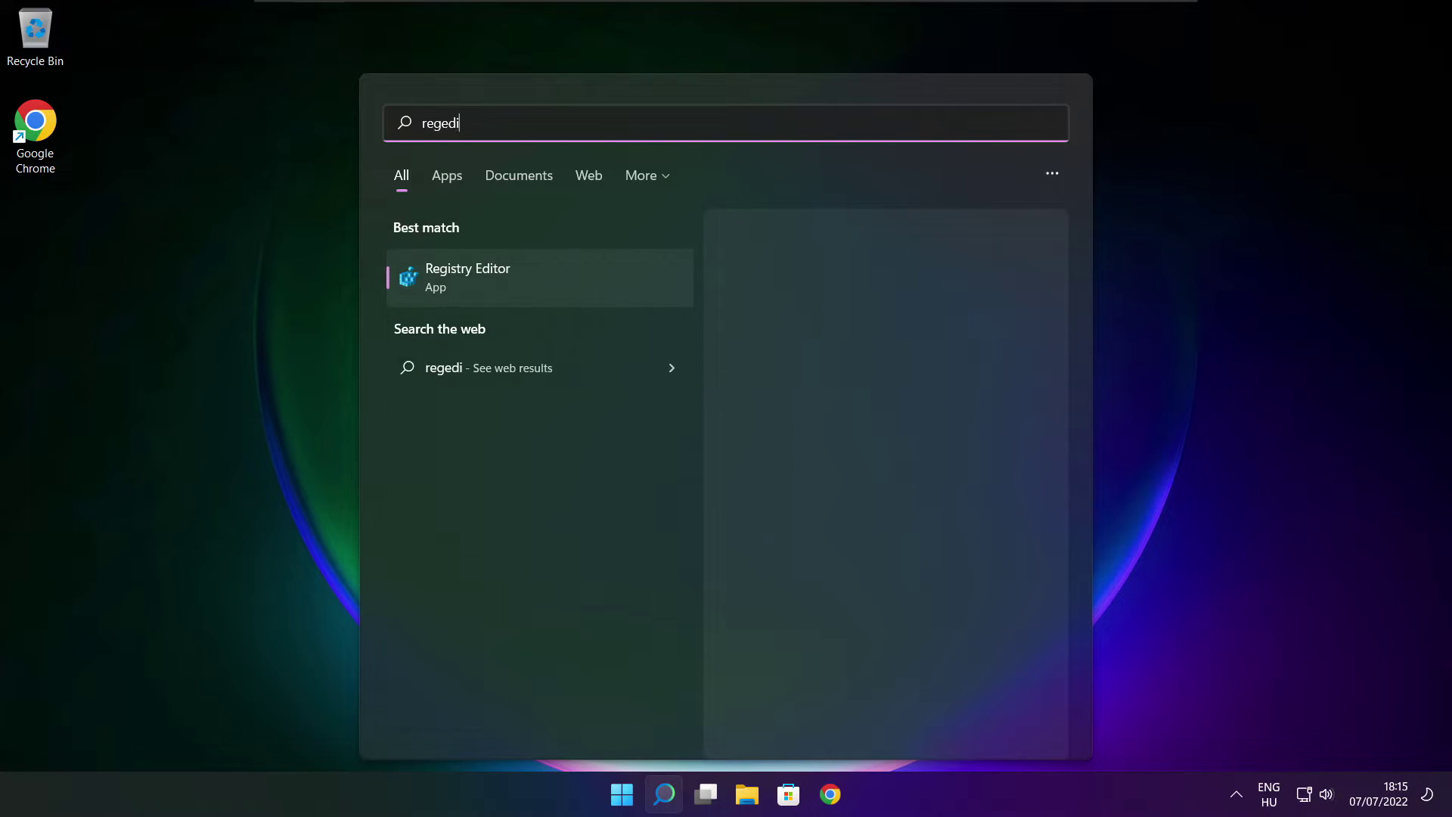
click(553, 275)
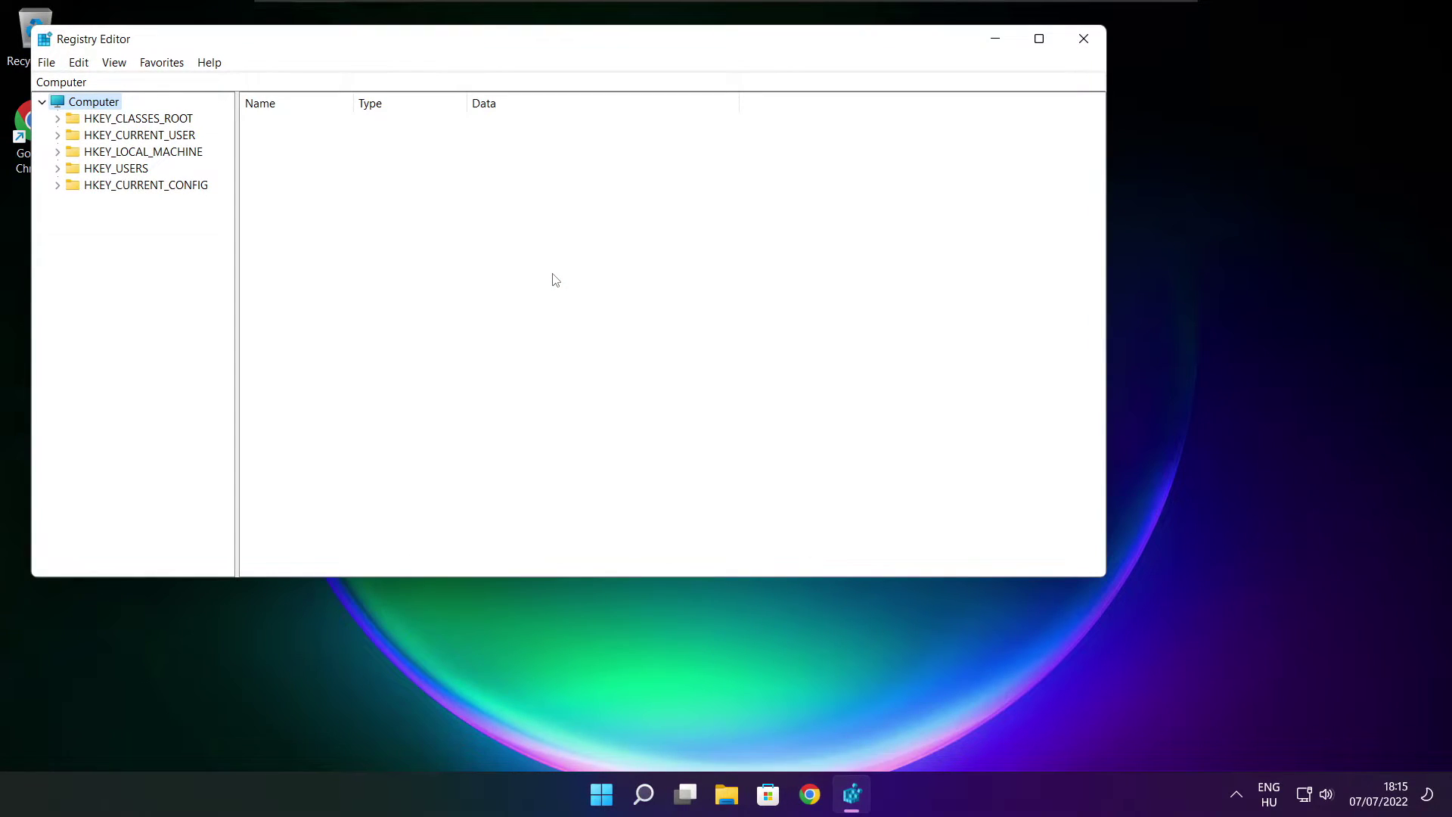
drag(434, 55, 588, 165)
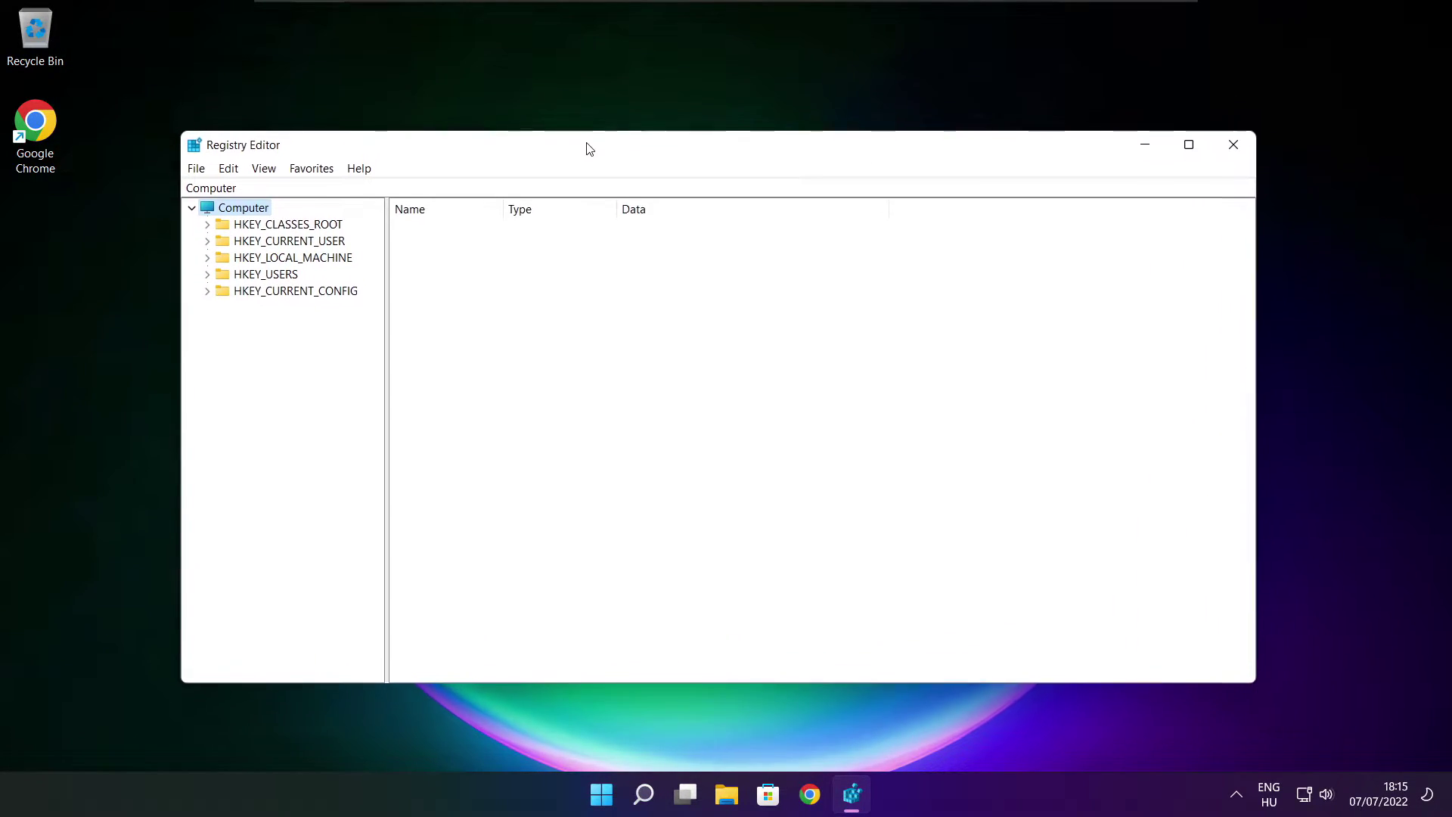
Browse to HKEY_CURRENT_USER\System\GameConfigStore to show its values.
click(234, 252)
click(212, 246)
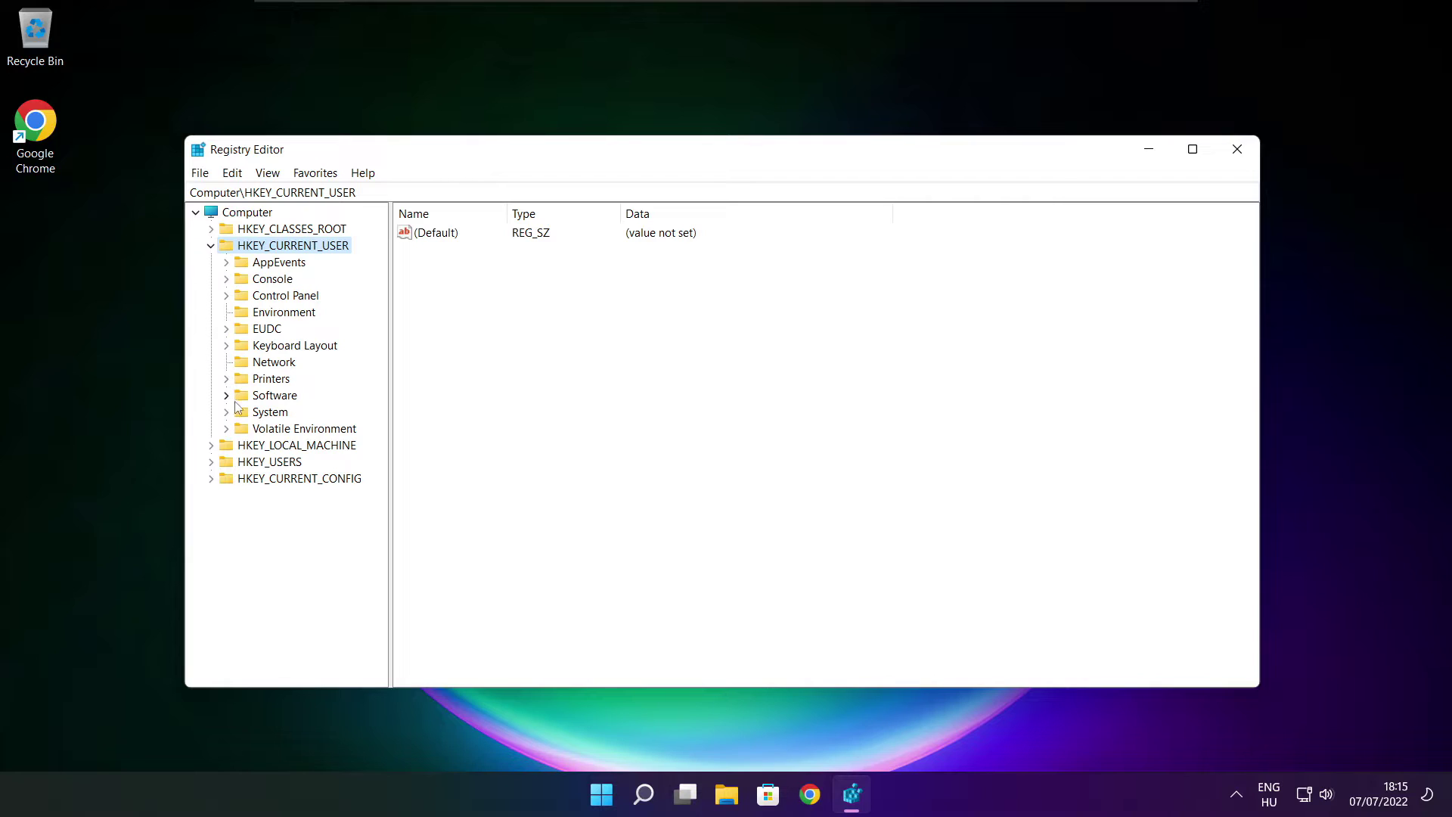
click(253, 416)
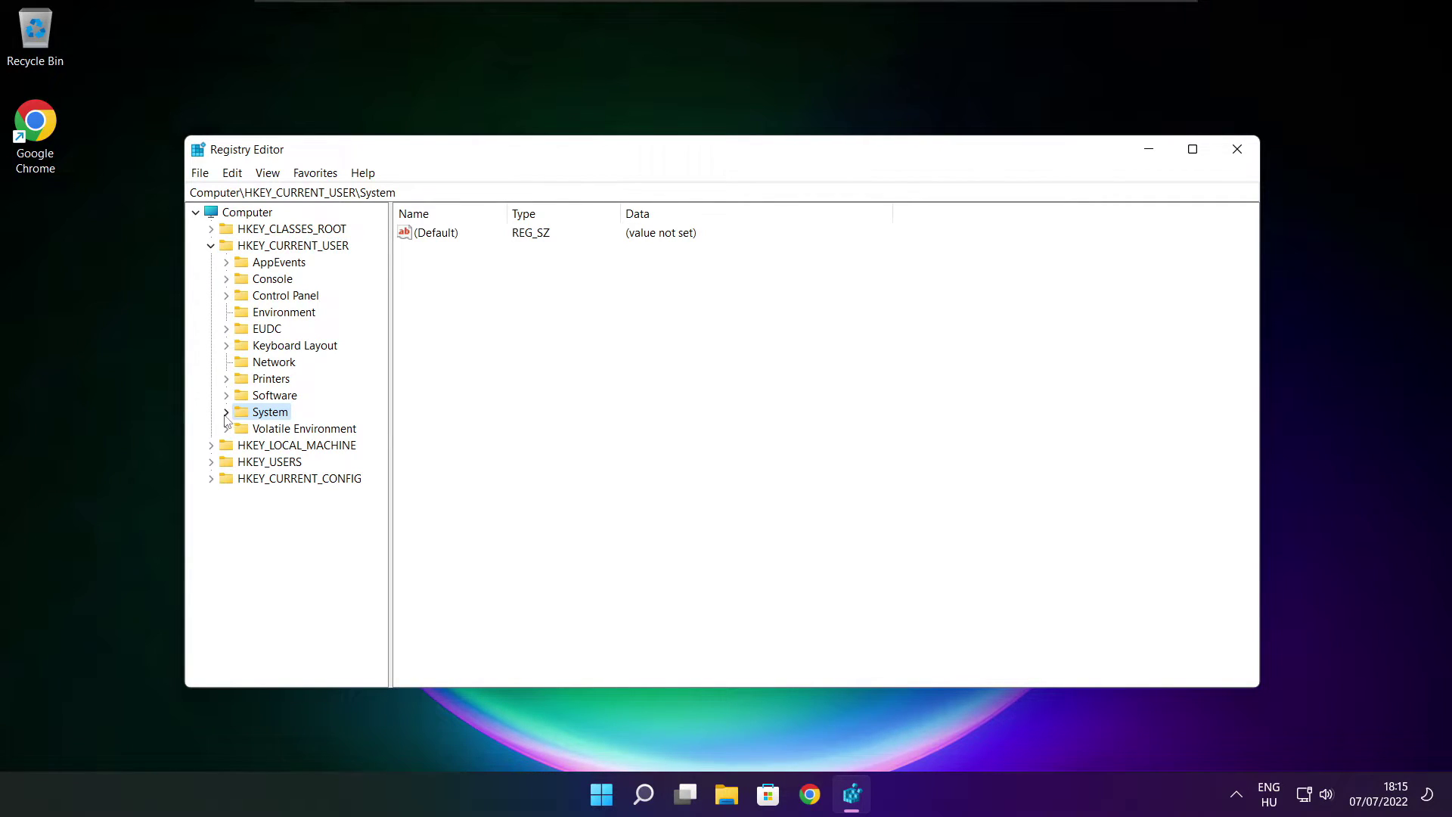
click(227, 413)
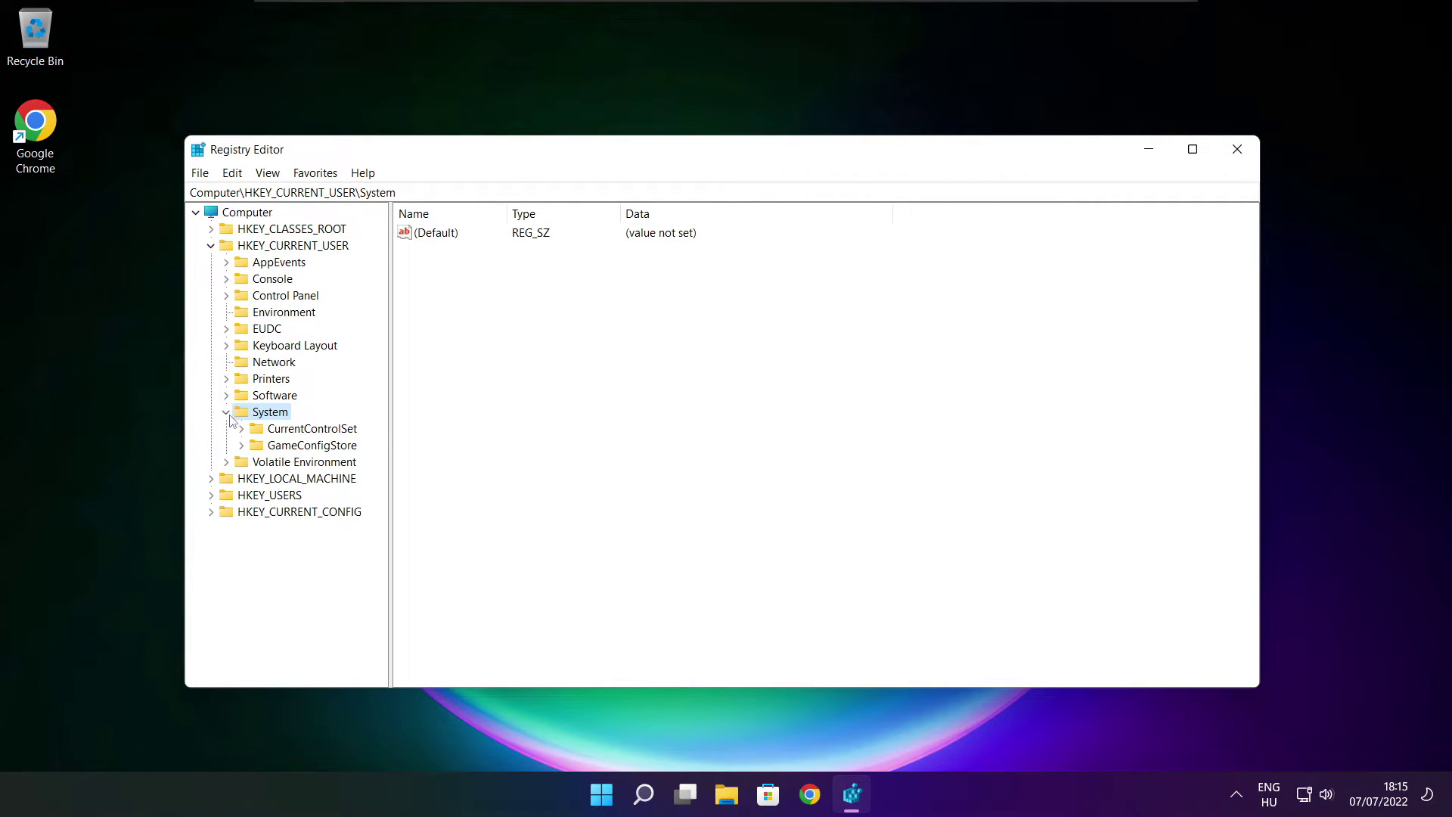
click(290, 447)
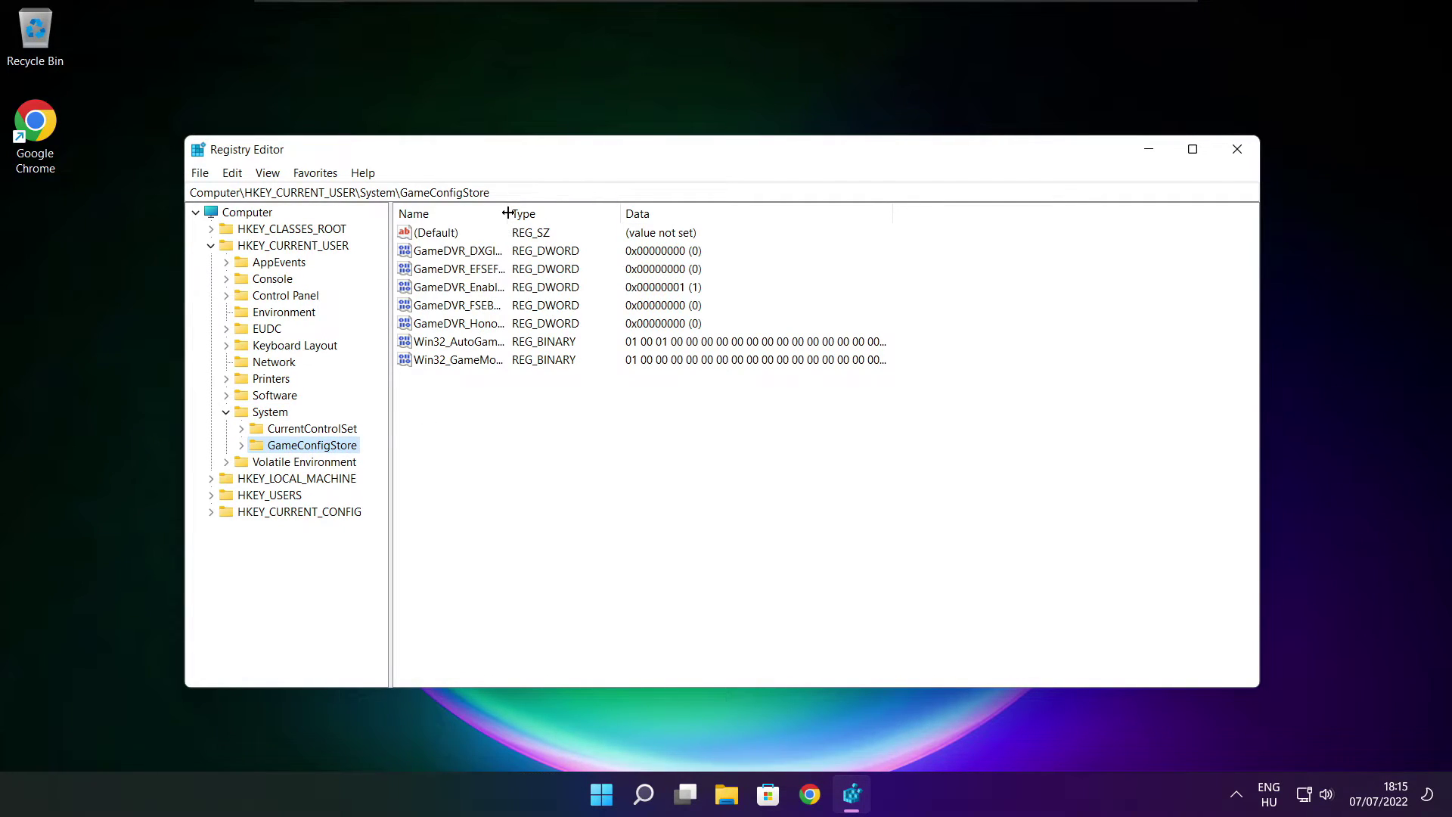
Change GameDVR_Enabled from 1 to 0 and collapse HKEY_CURRENT_USER.
drag(507, 212, 636, 209)
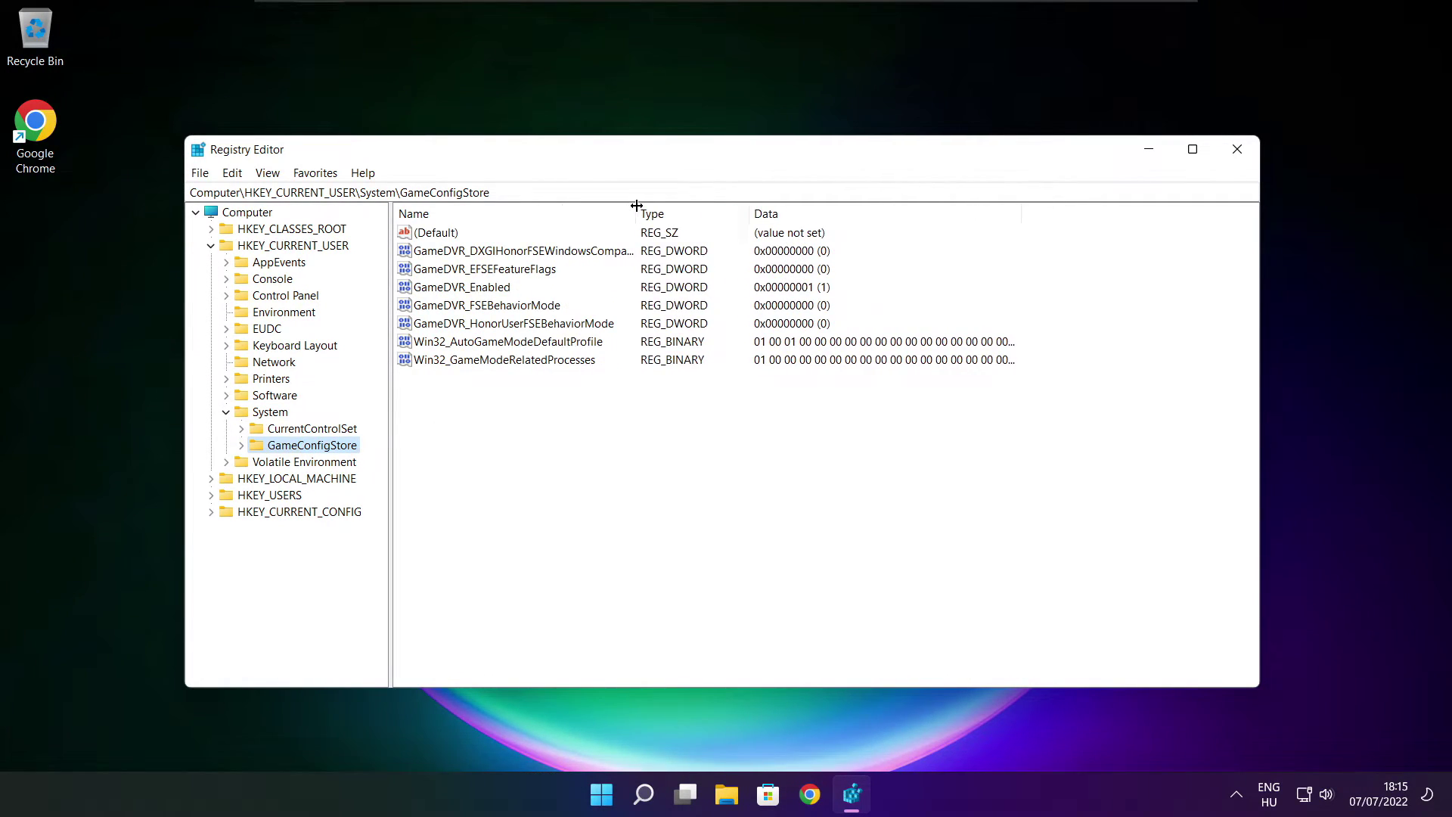
click(458, 287)
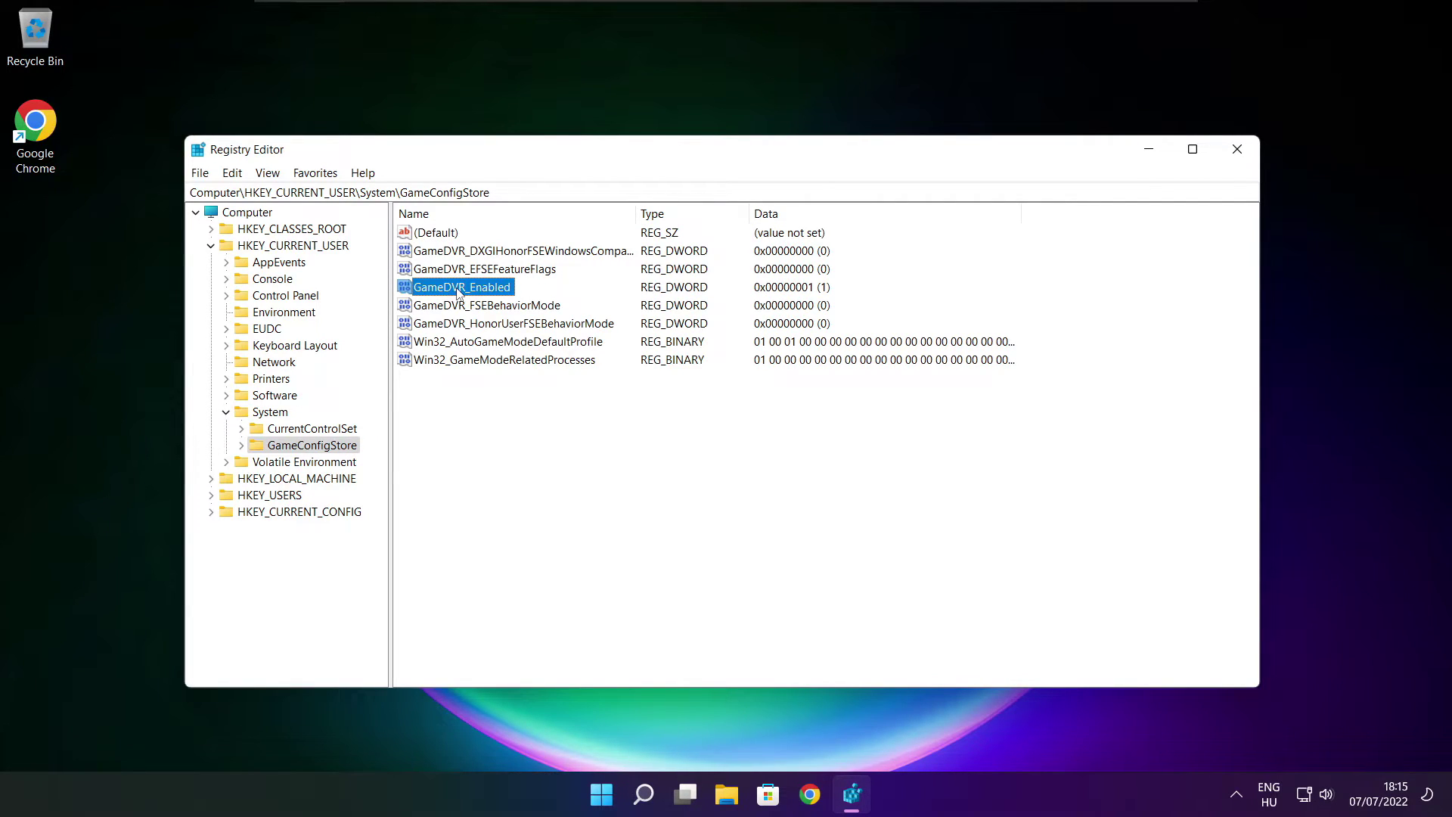
double_click(457, 287)
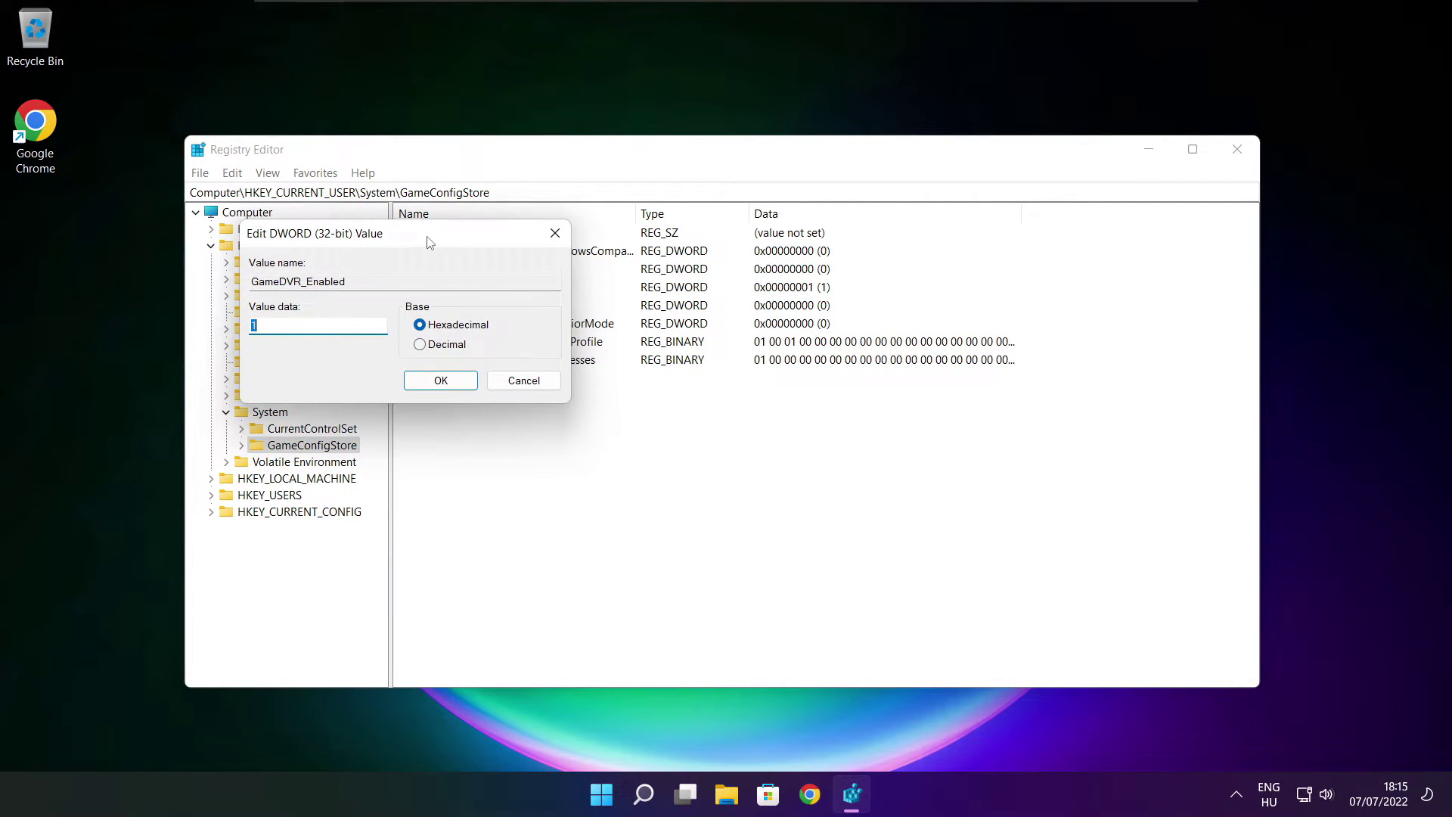
drag(428, 241, 764, 298)
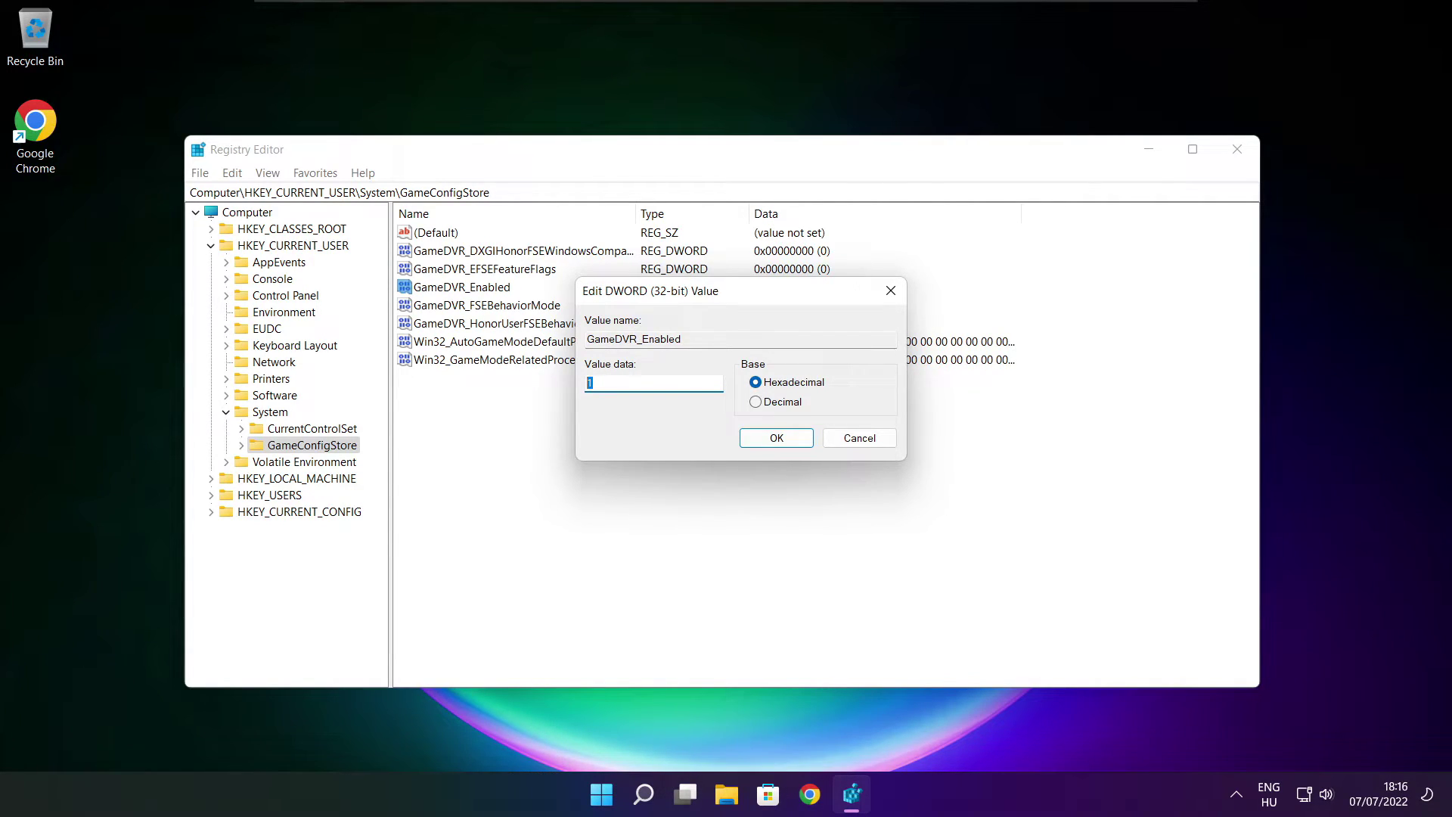
text(0)
click(779, 445)
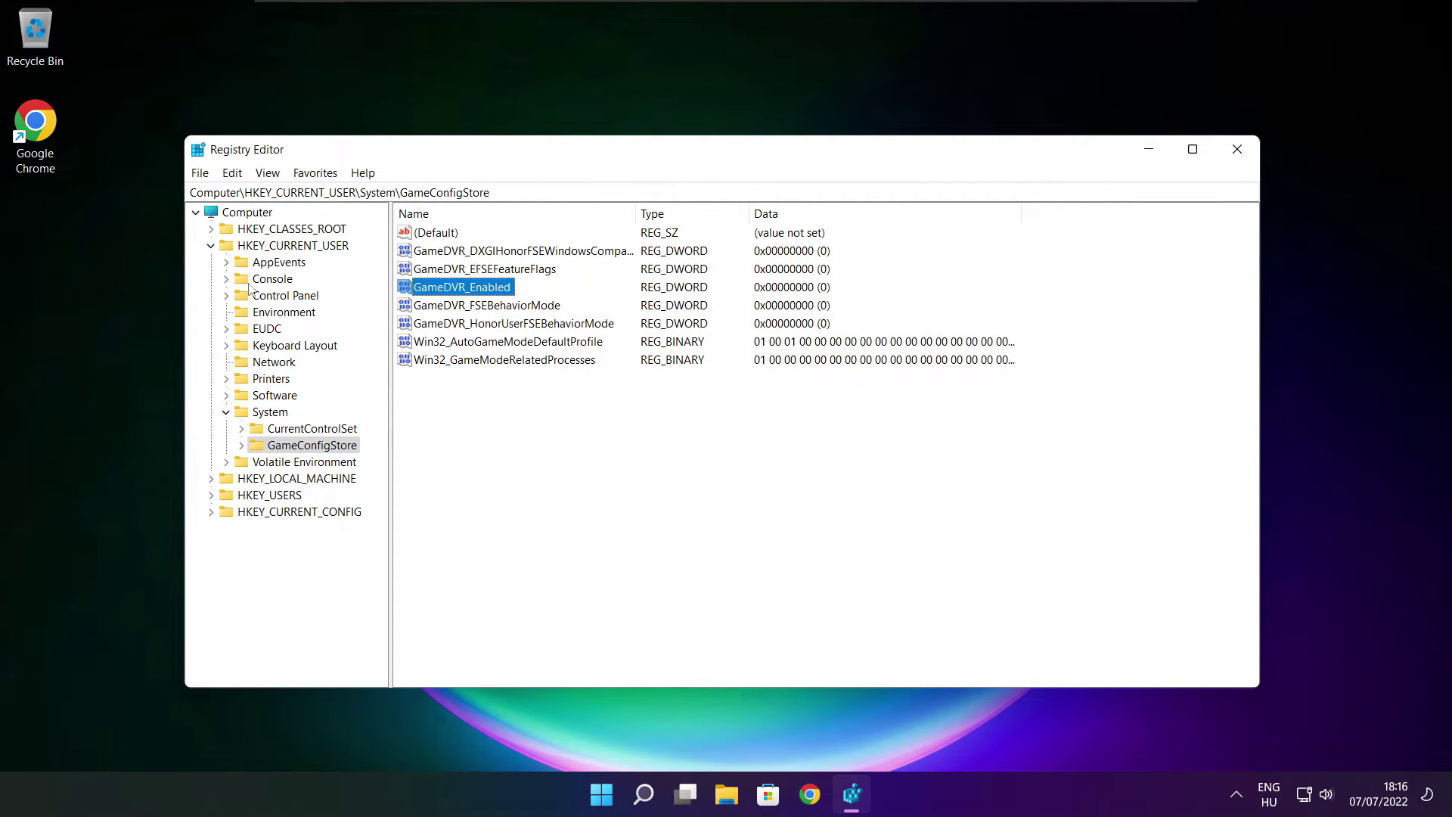
click(212, 247)
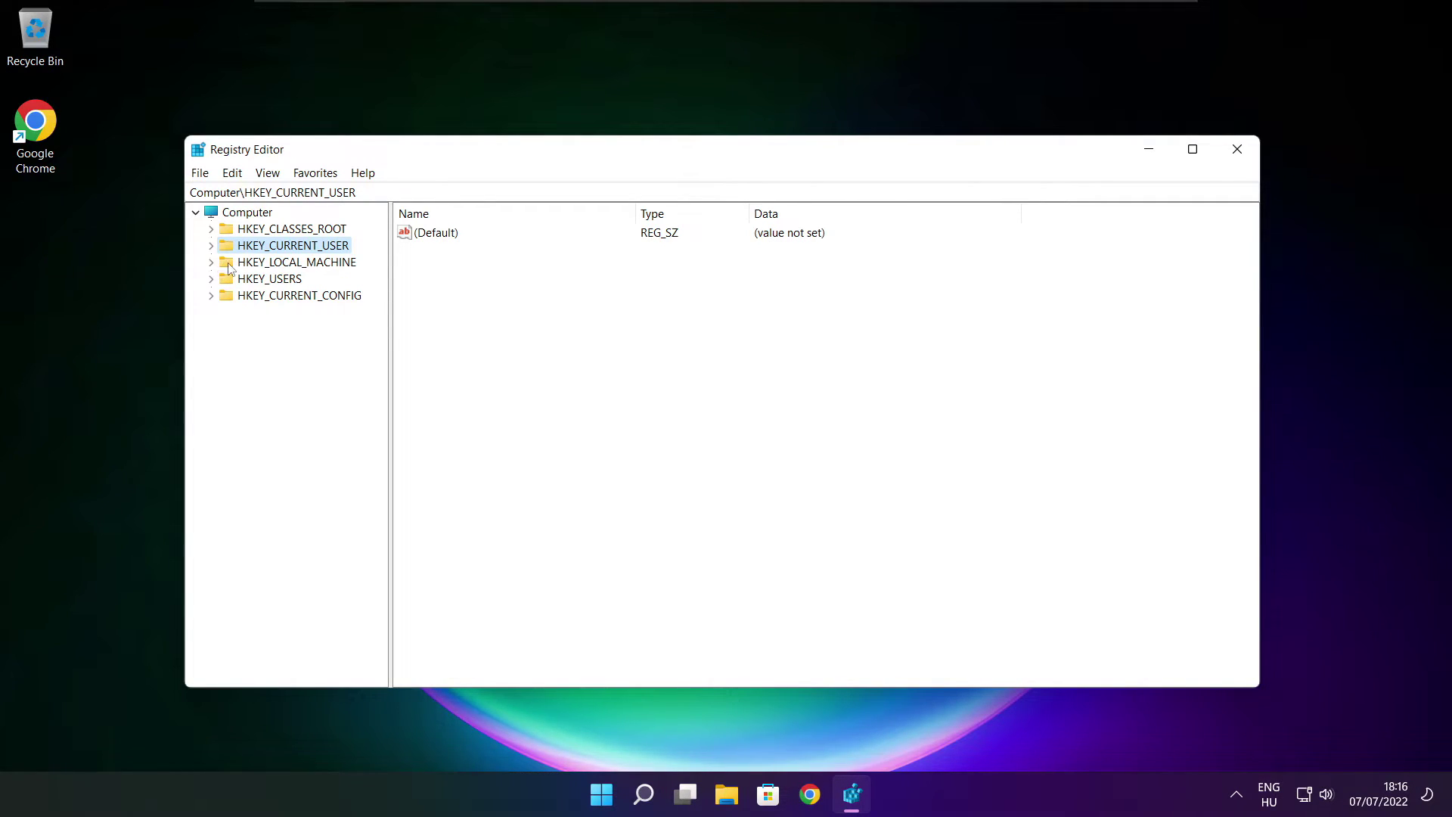
Expand HKEY_LOCAL_MACHINE\SOFTWARE\Microsoft in the key tree.
click(342, 266)
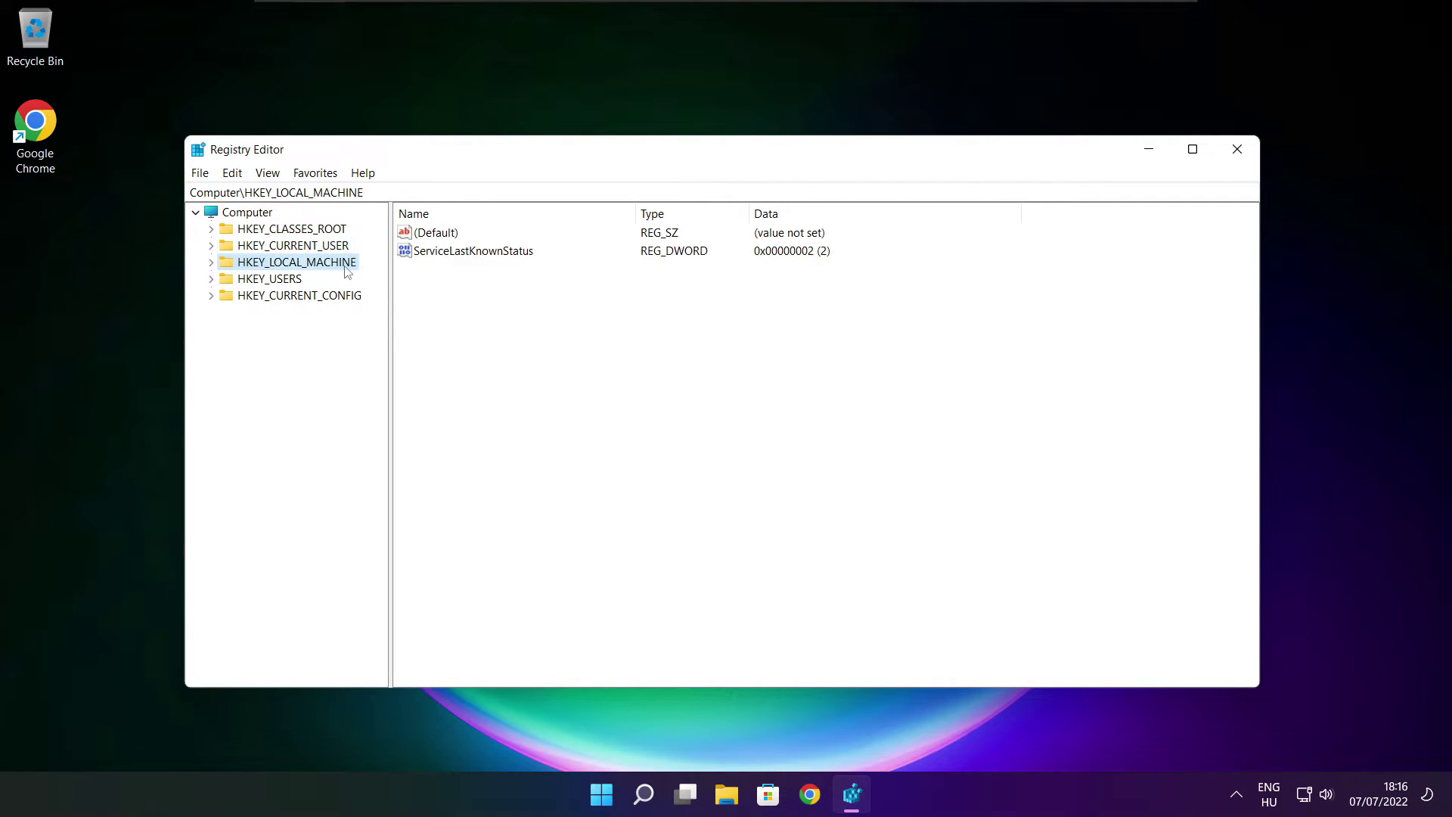
click(212, 263)
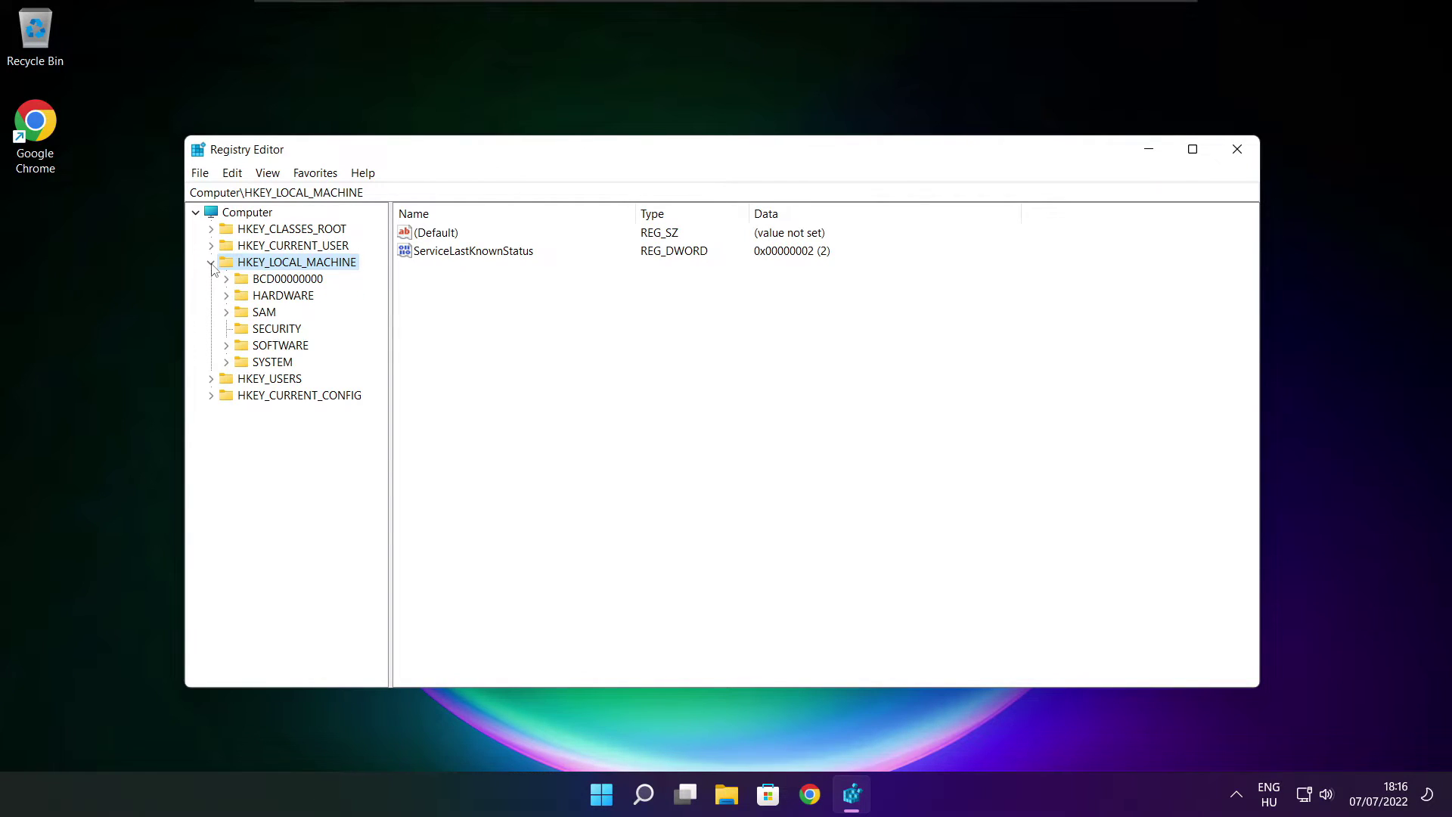
click(258, 348)
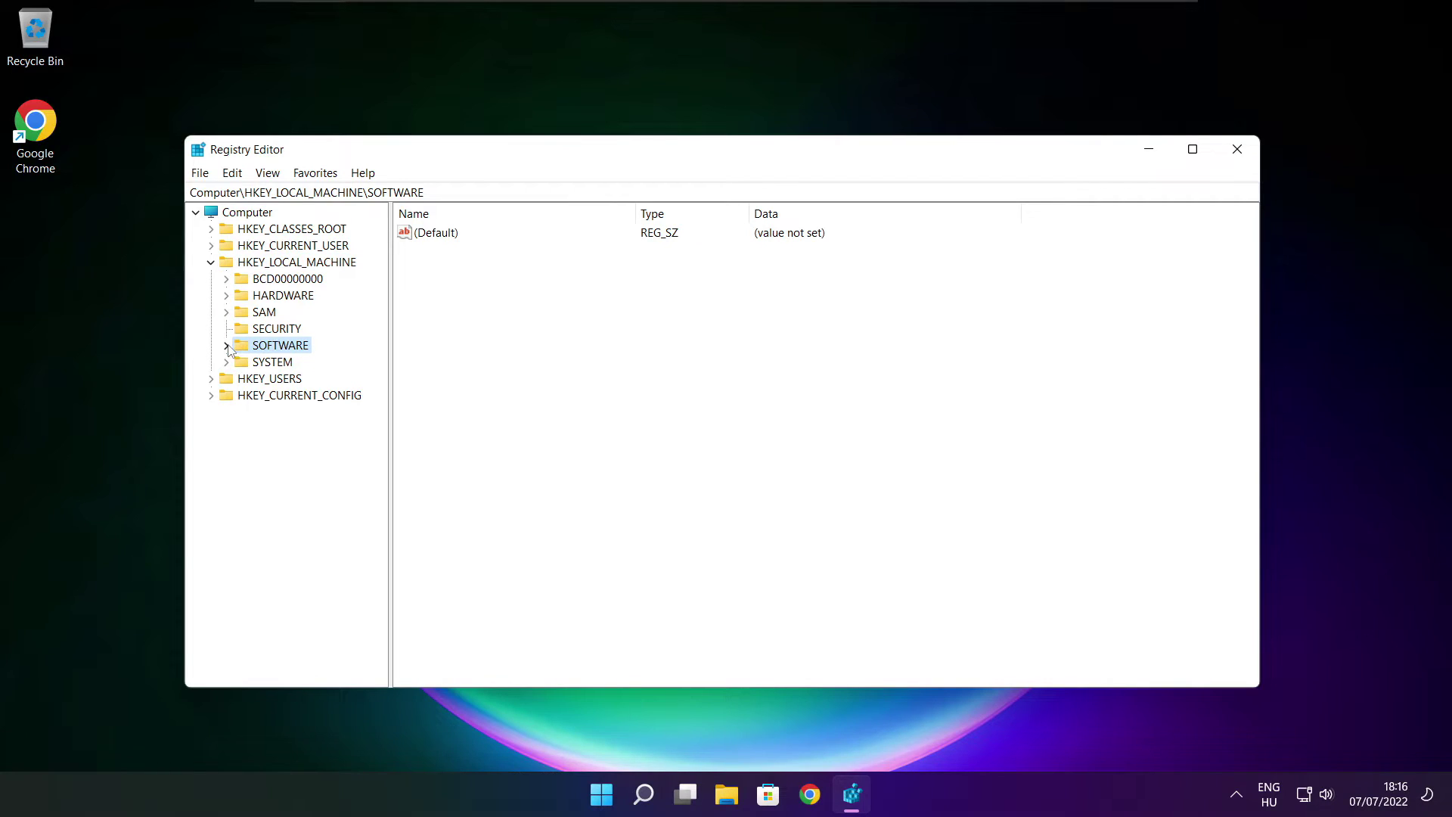
click(226, 346)
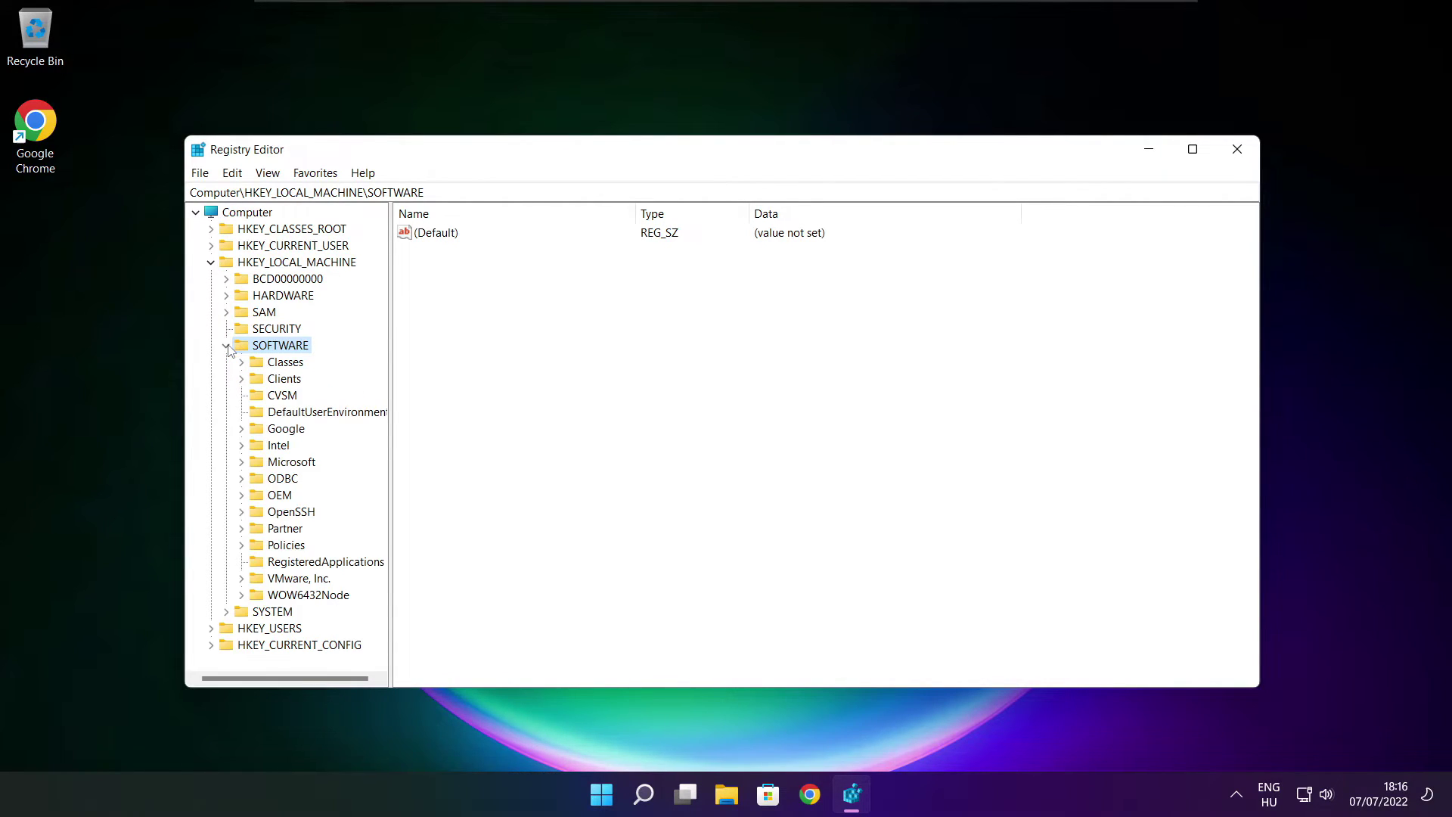
click(272, 464)
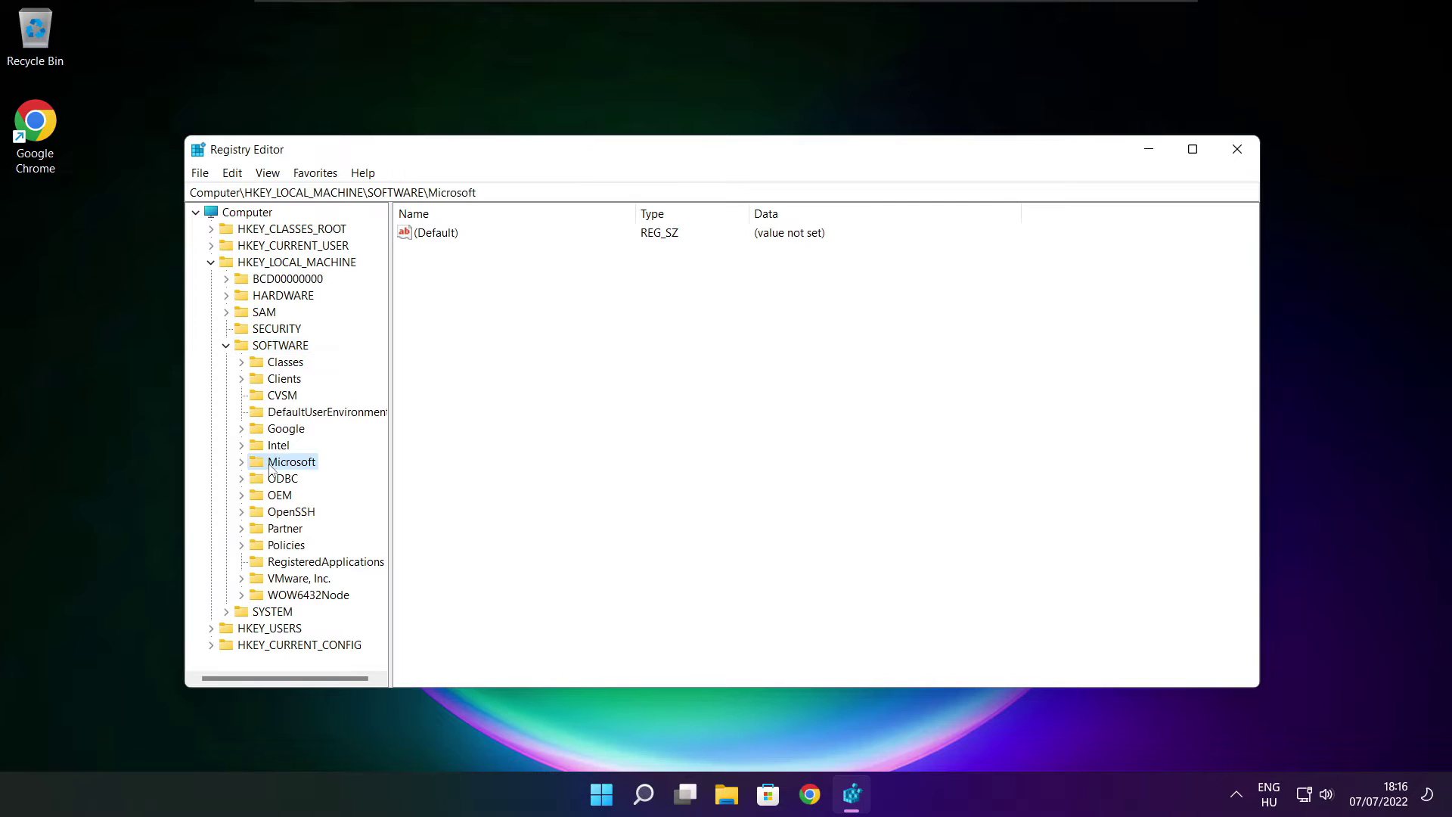
click(242, 464)
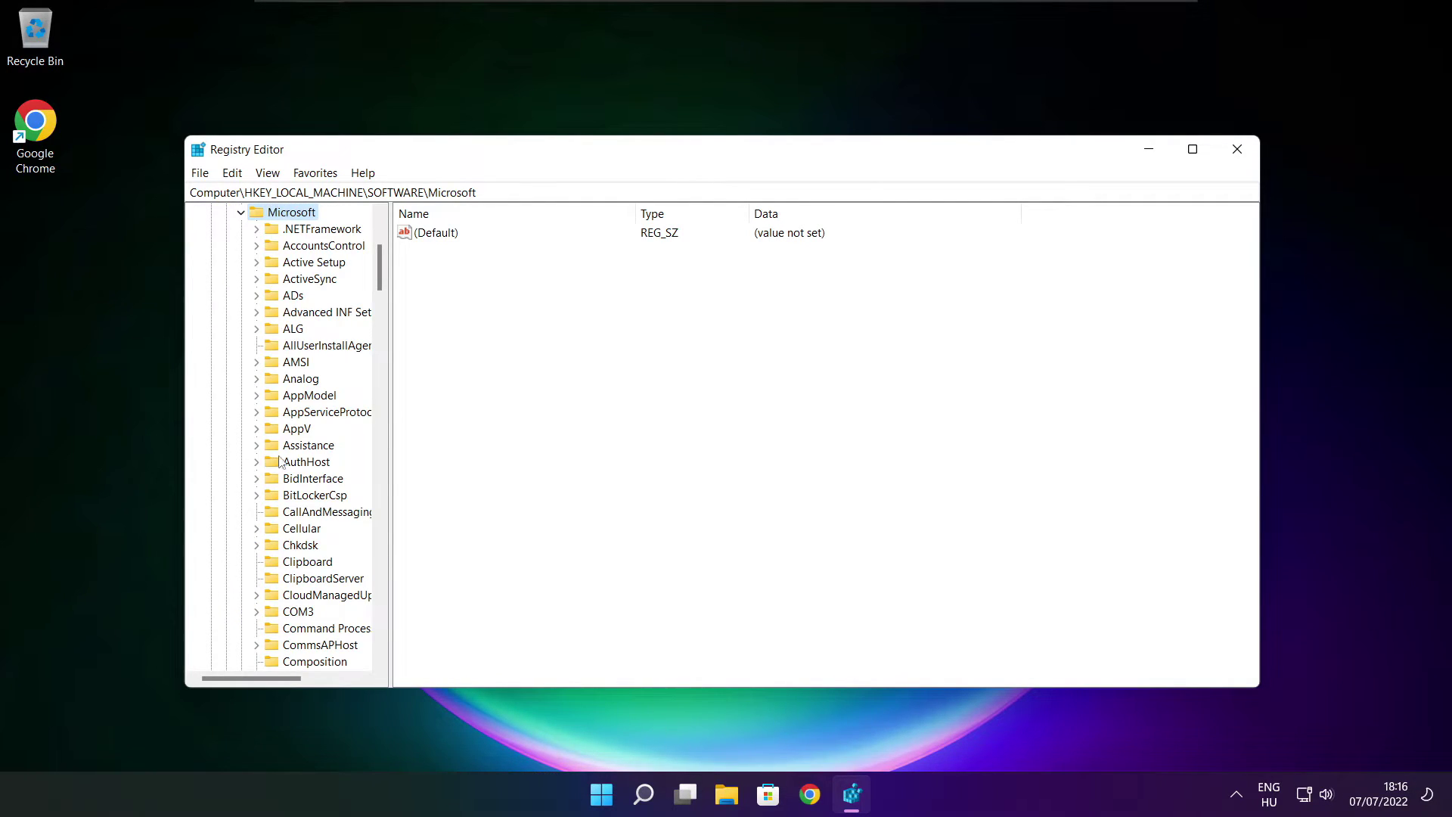
scroll(291, 456, down, 20)
scroll(297, 454, down, 20)
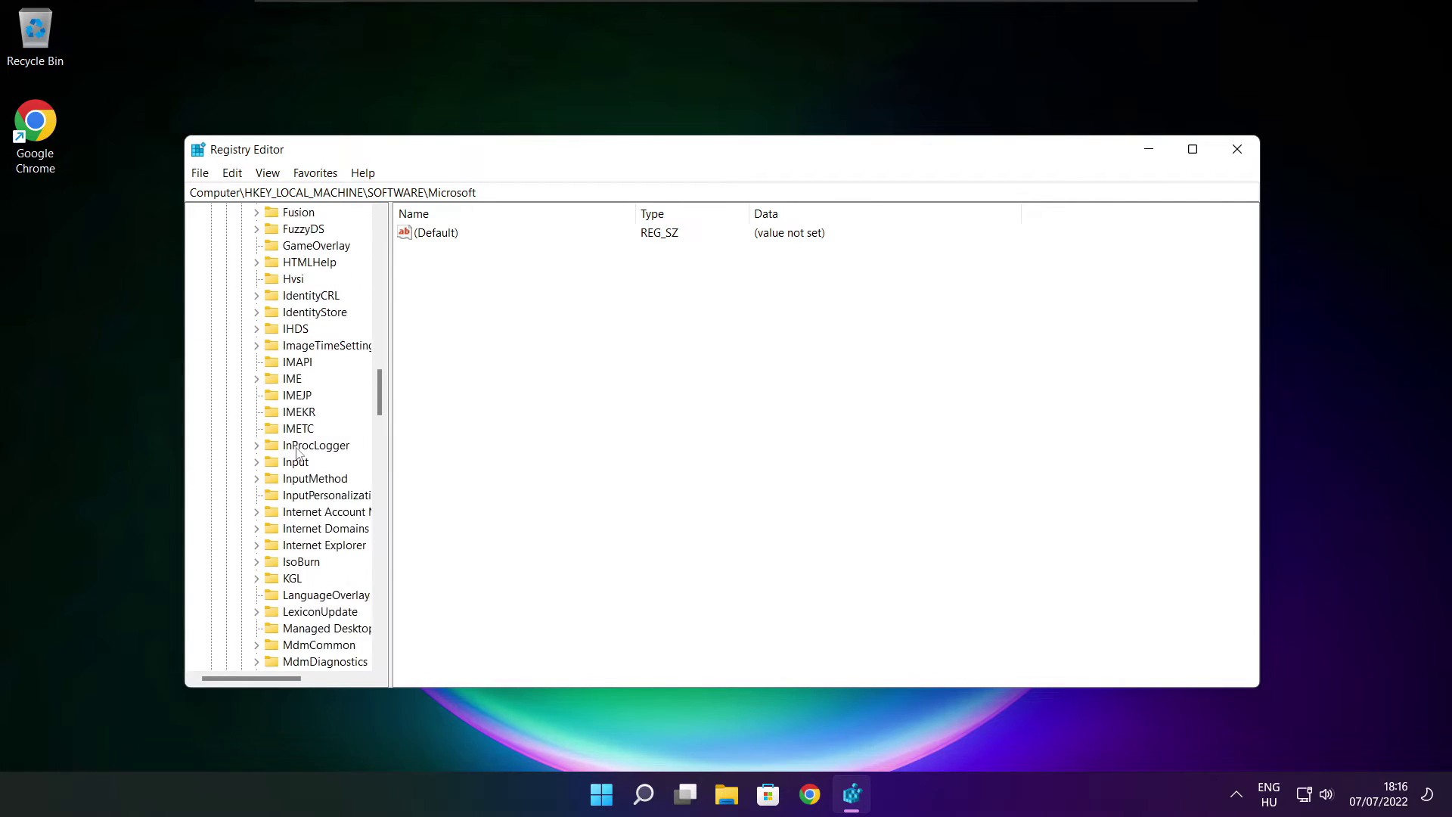
scroll(296, 452, down, 5)
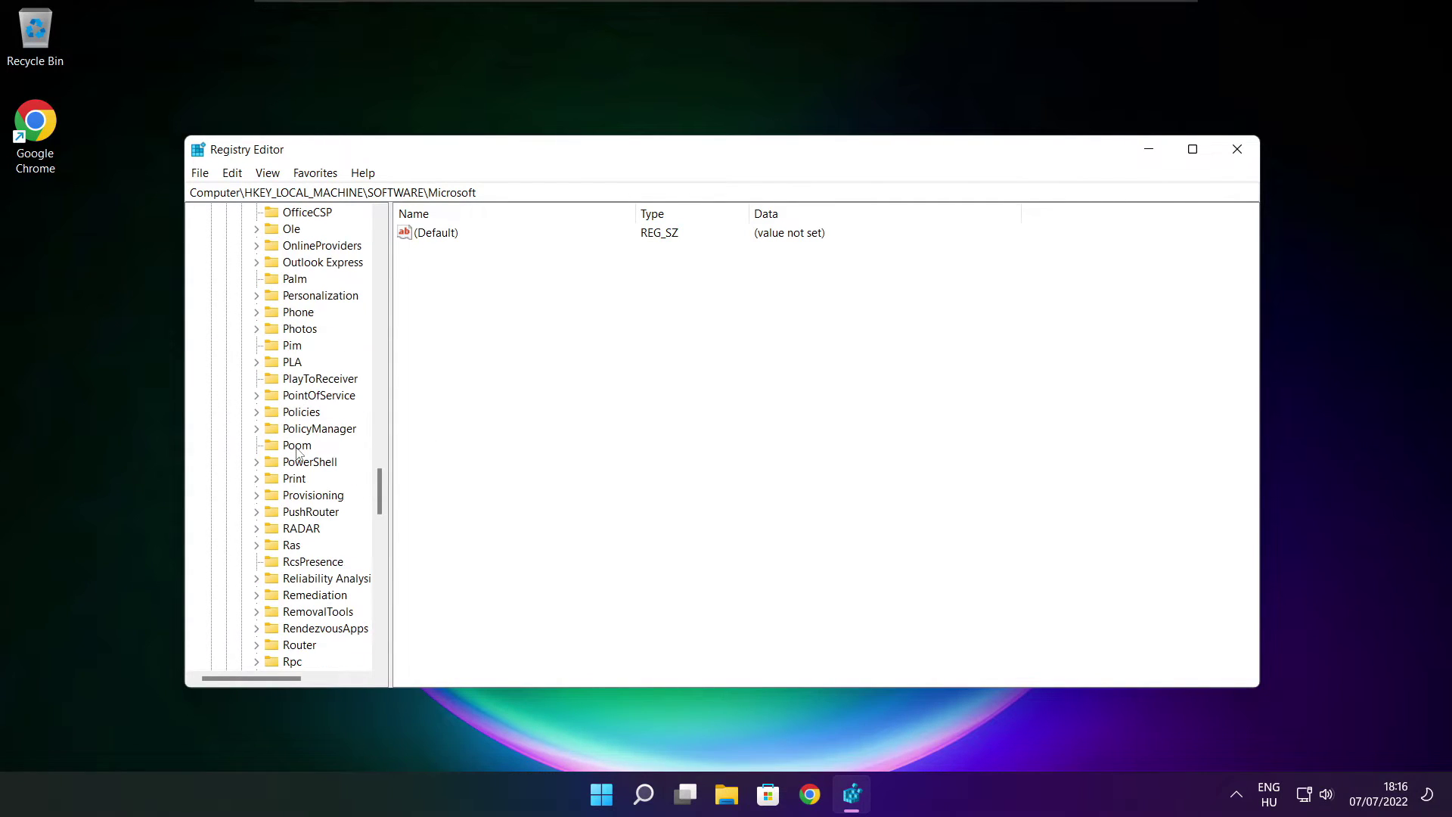
scroll(297, 452, down, 1)
scroll(297, 452, up, 1)
Go down through PolicyManager\default\ApplicationManagement and select the AllowGameDVR key.
click(277, 432)
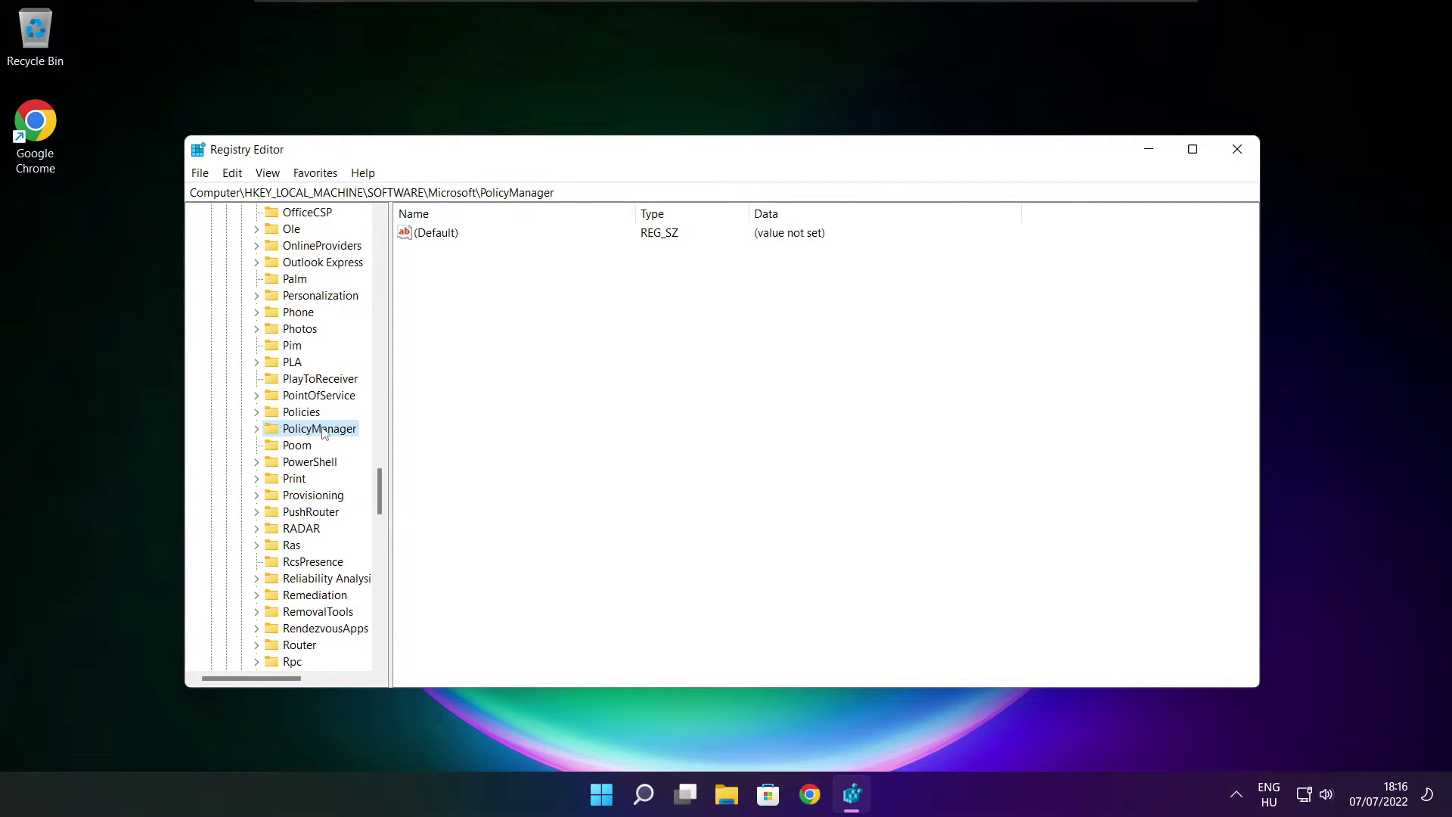
click(256, 429)
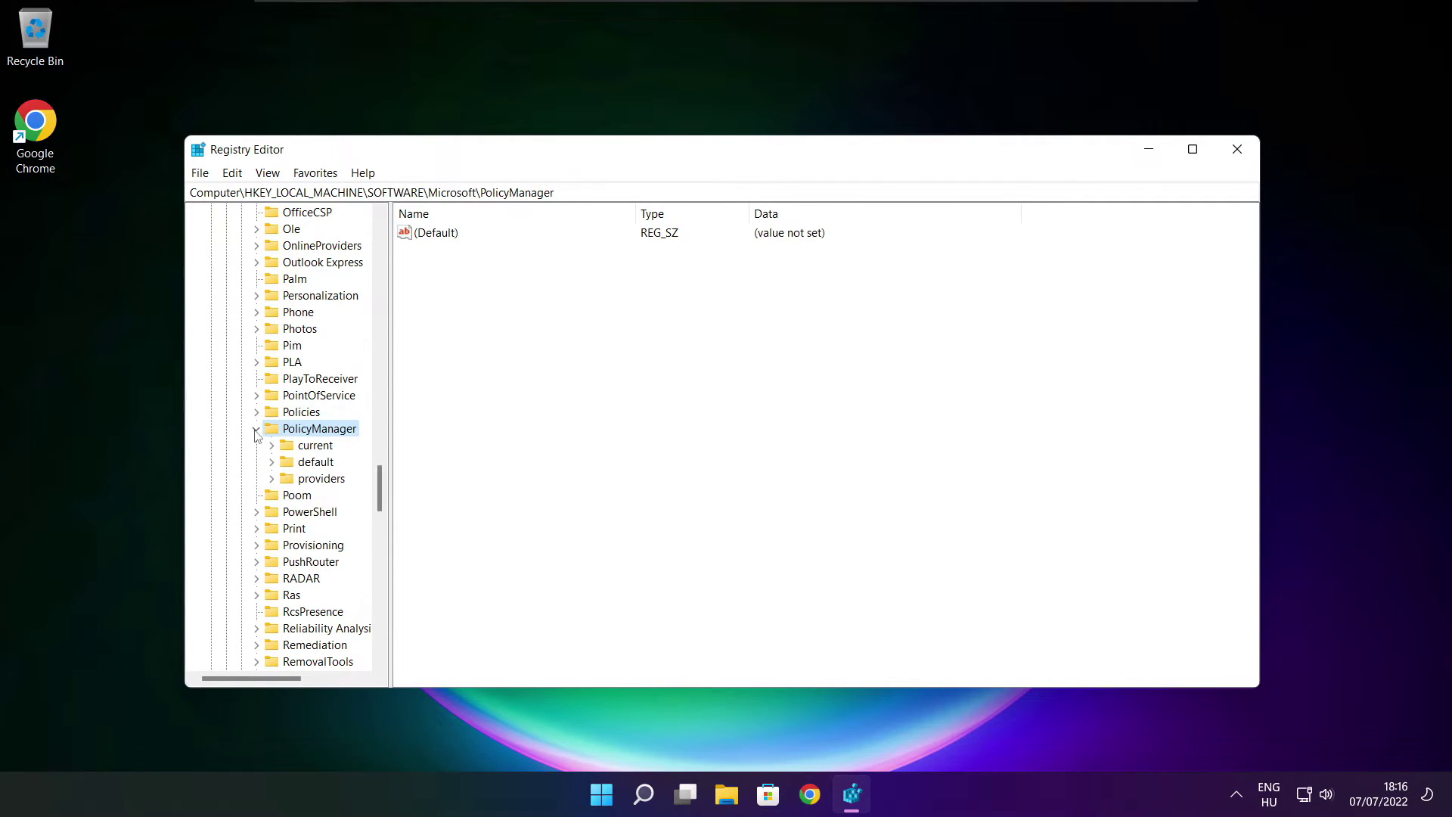
click(309, 467)
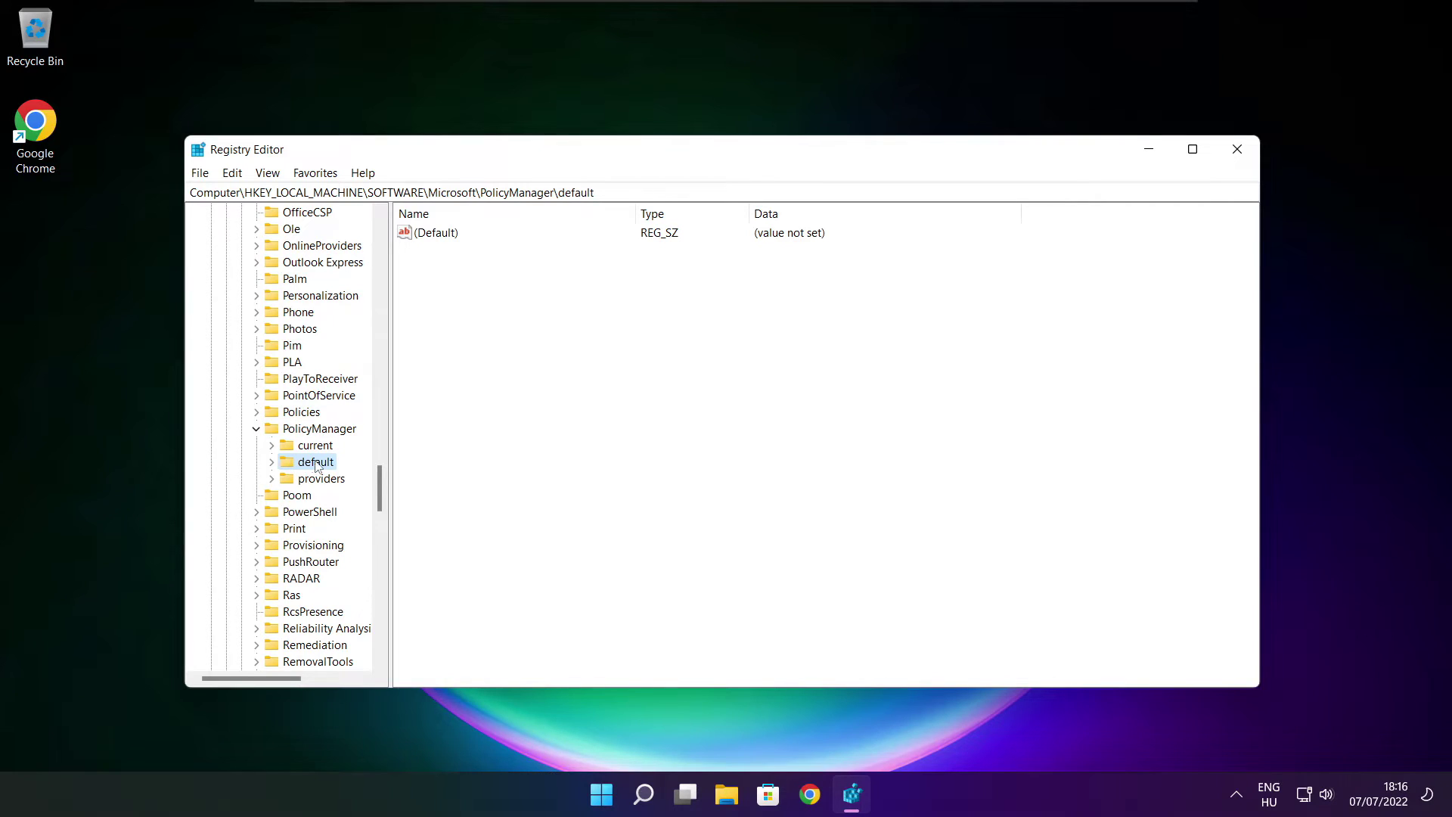
click(272, 463)
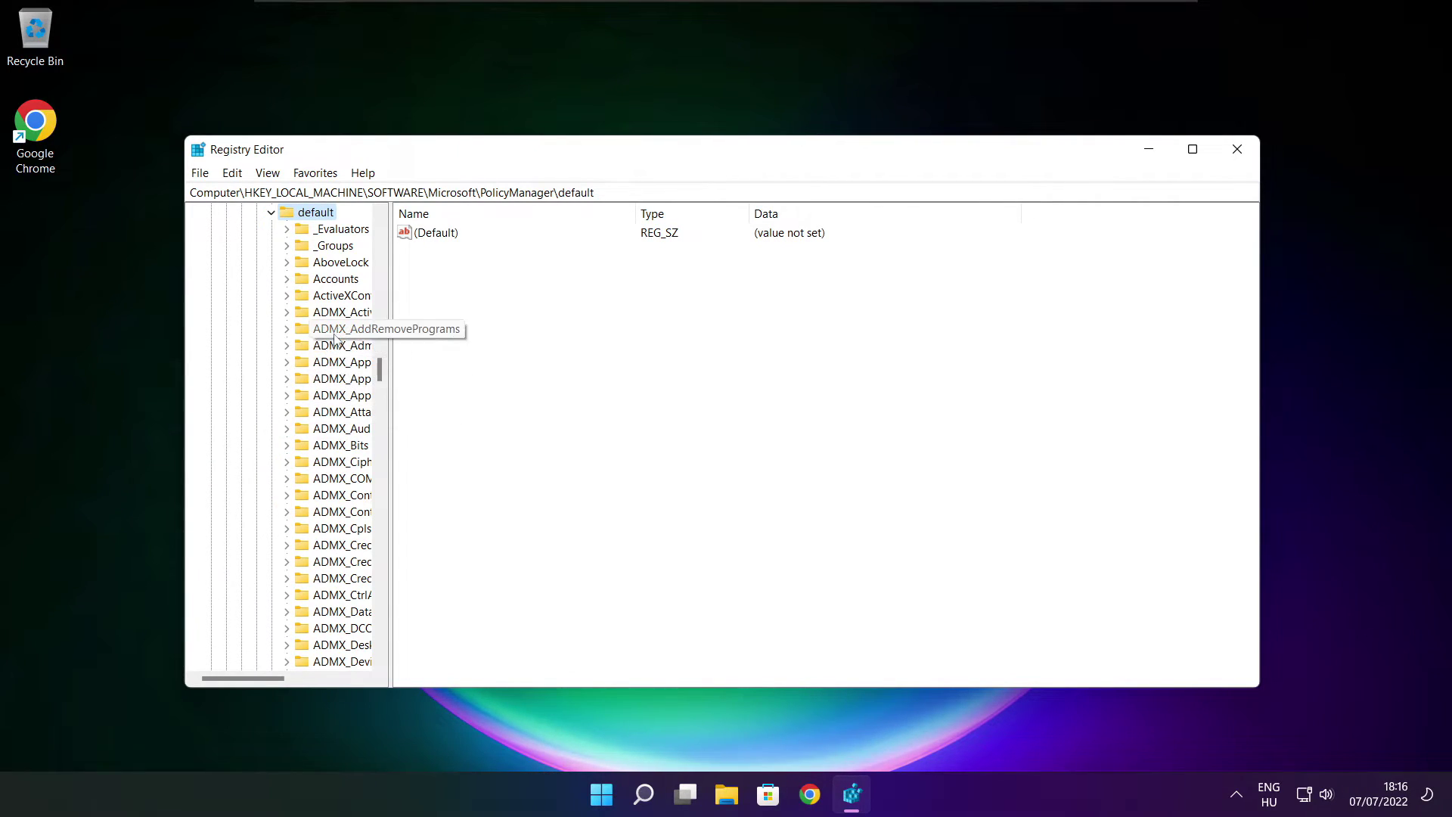
scroll(336, 338, down, 20)
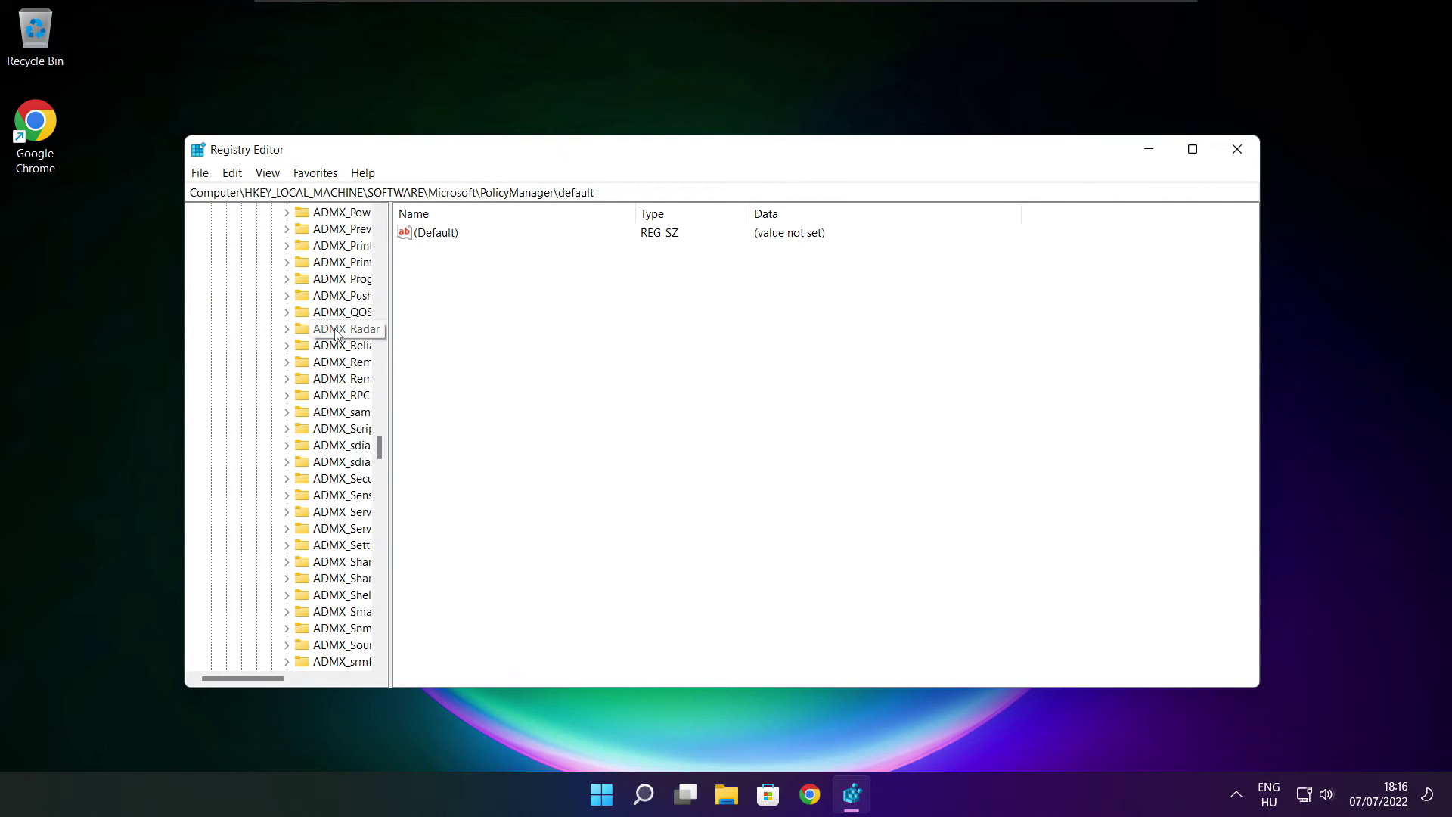
scroll(335, 333, down, 10)
drag(390, 330, 476, 330)
scroll(302, 312, up, 1)
click(300, 312)
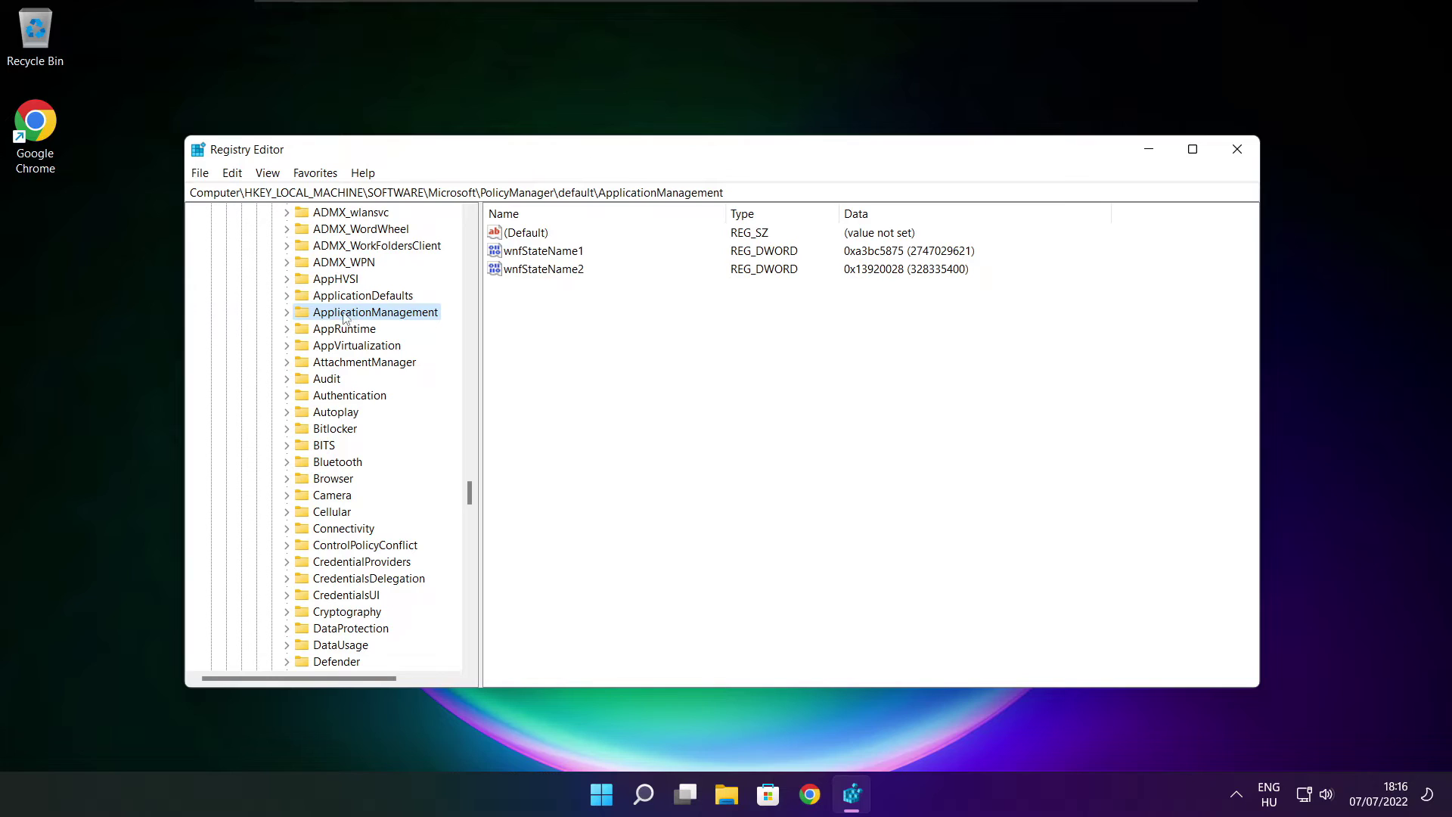
click(287, 312)
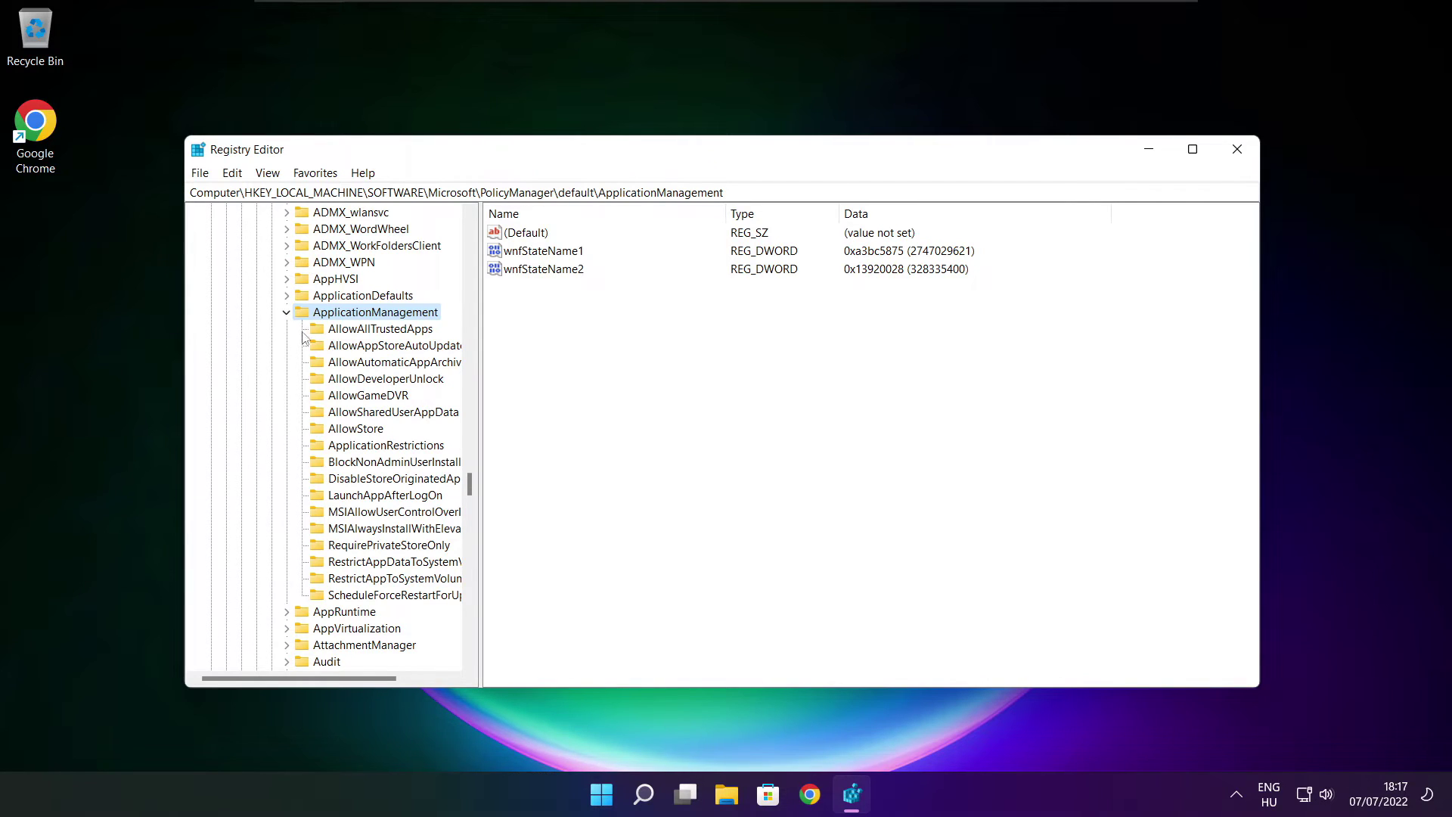
drag(482, 381, 497, 381)
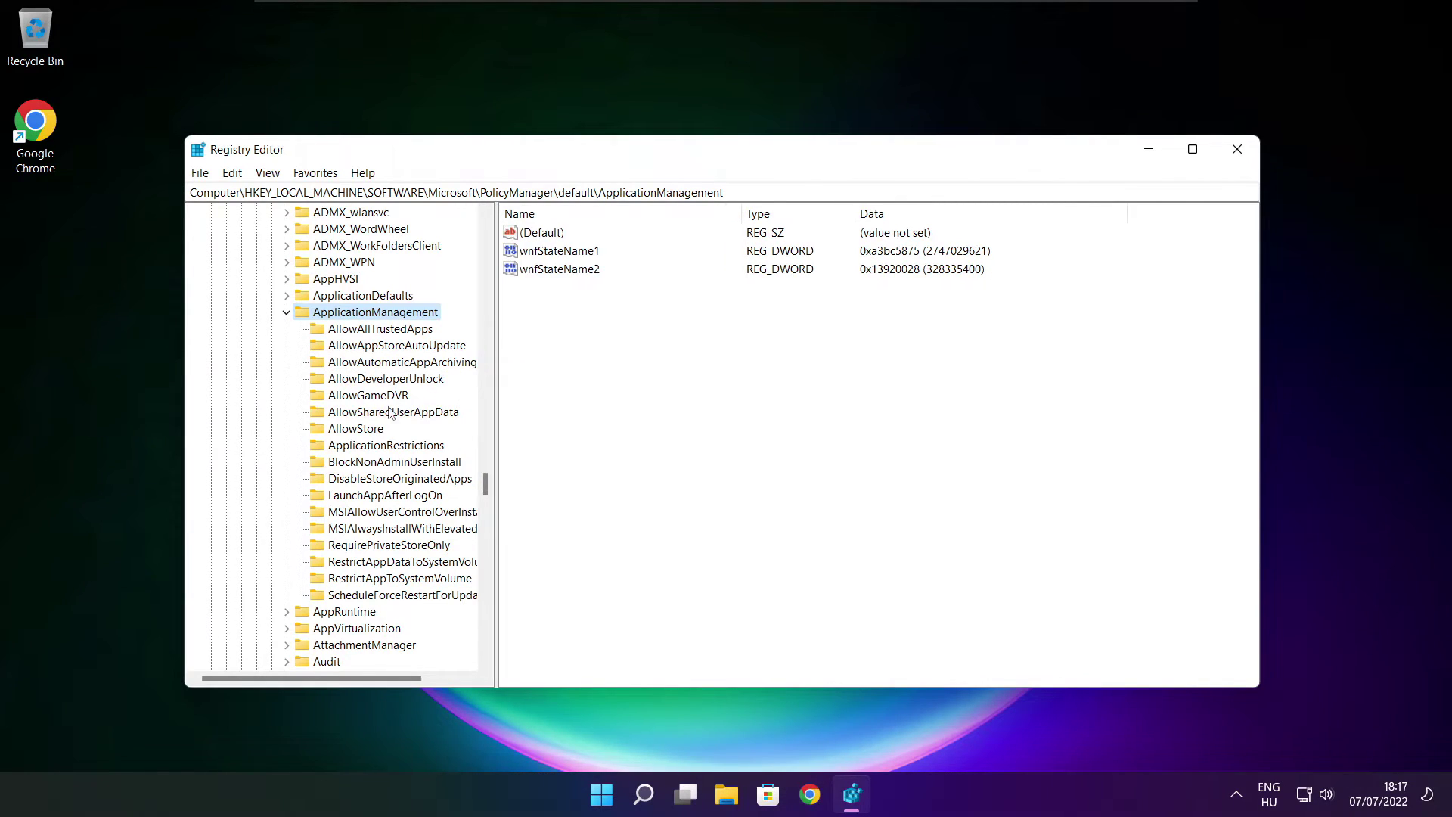
click(320, 399)
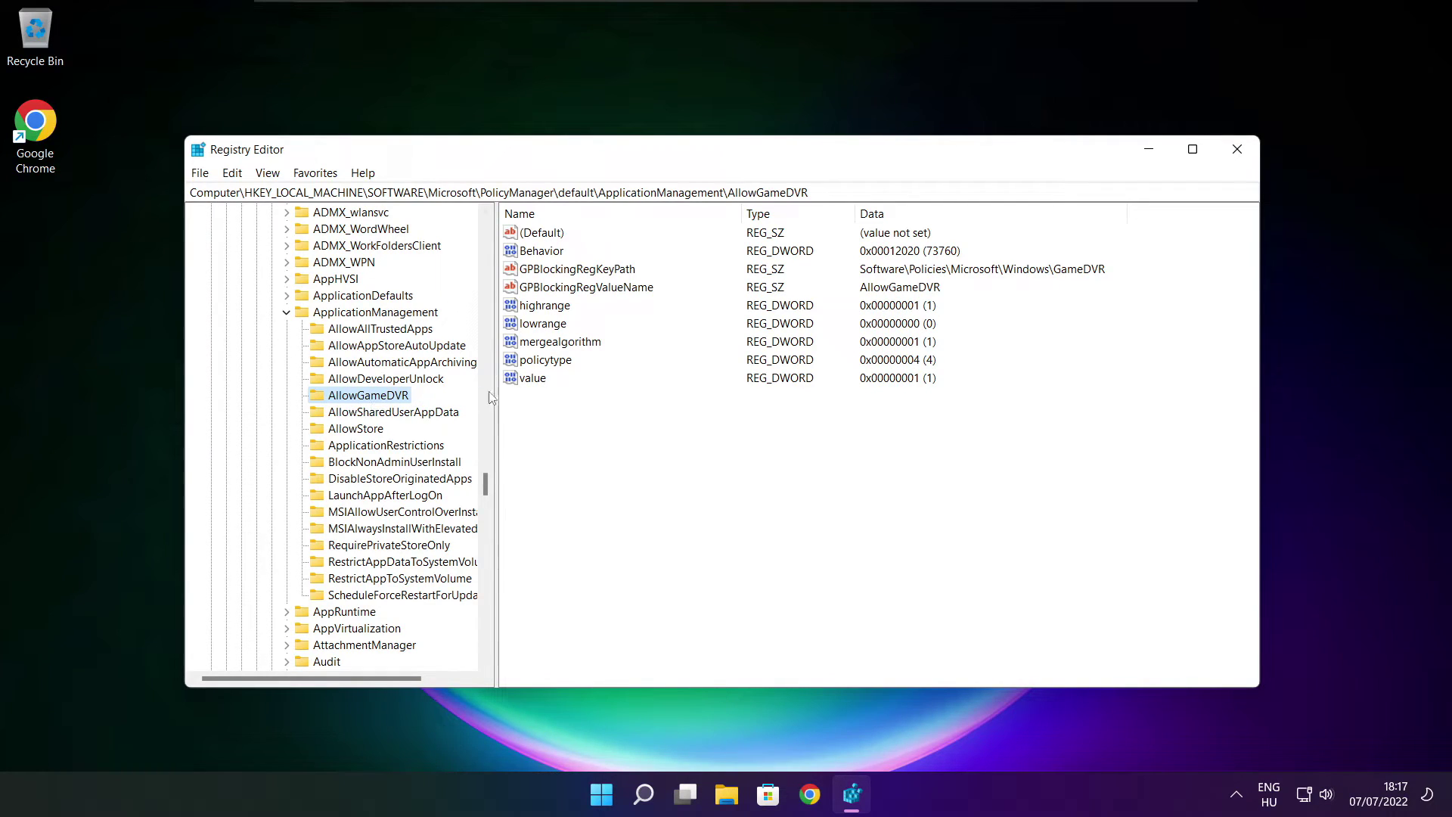
Edit the AllowGameDVR DWORD named 'value', changing its data from 1 to 0.
click(533, 379)
double_click(539, 378)
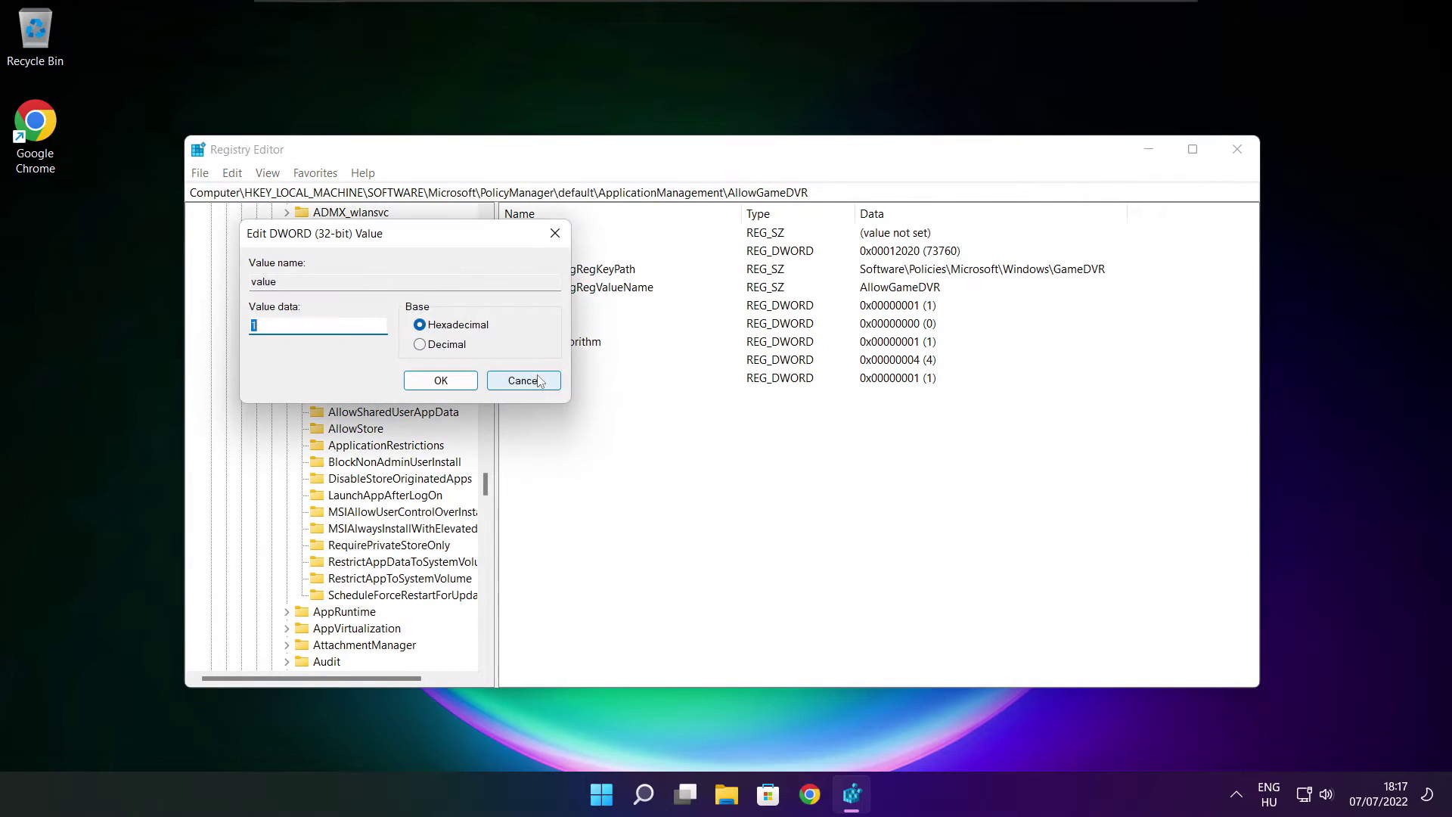
drag(408, 244, 736, 303)
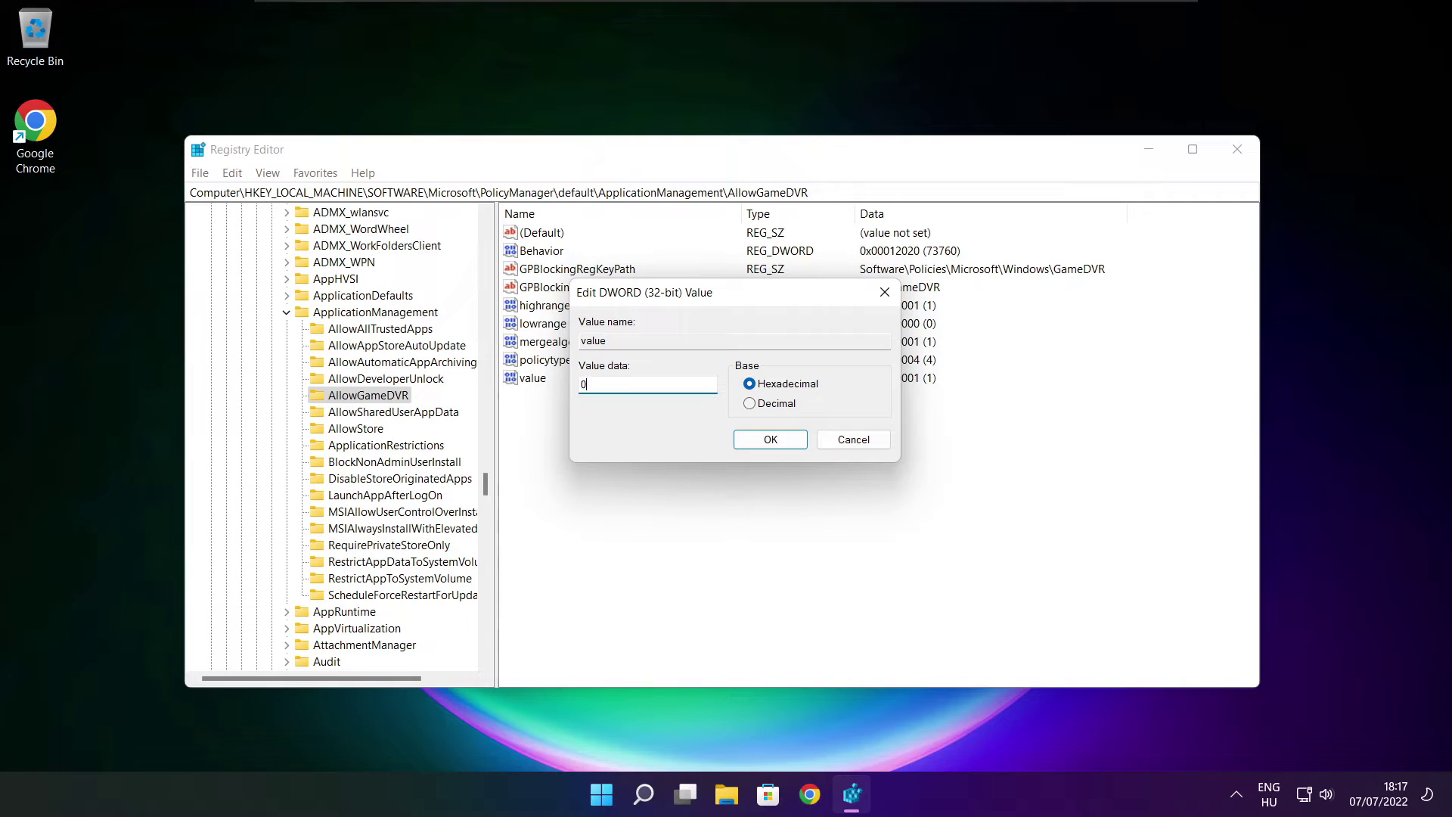
click(770, 440)
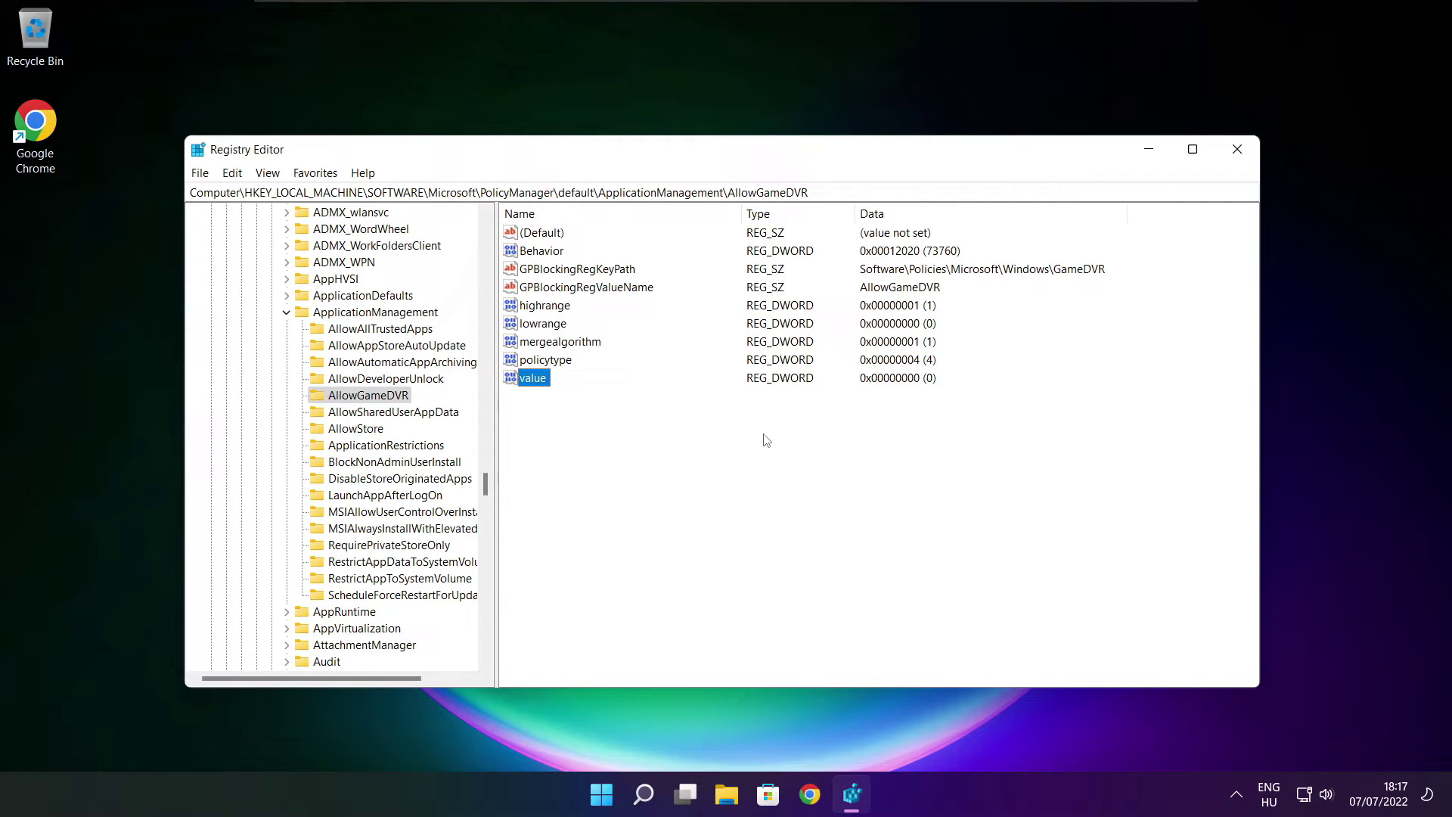
Close Registry Editor and return to the DirectX download page in Chrome.
click(1240, 154)
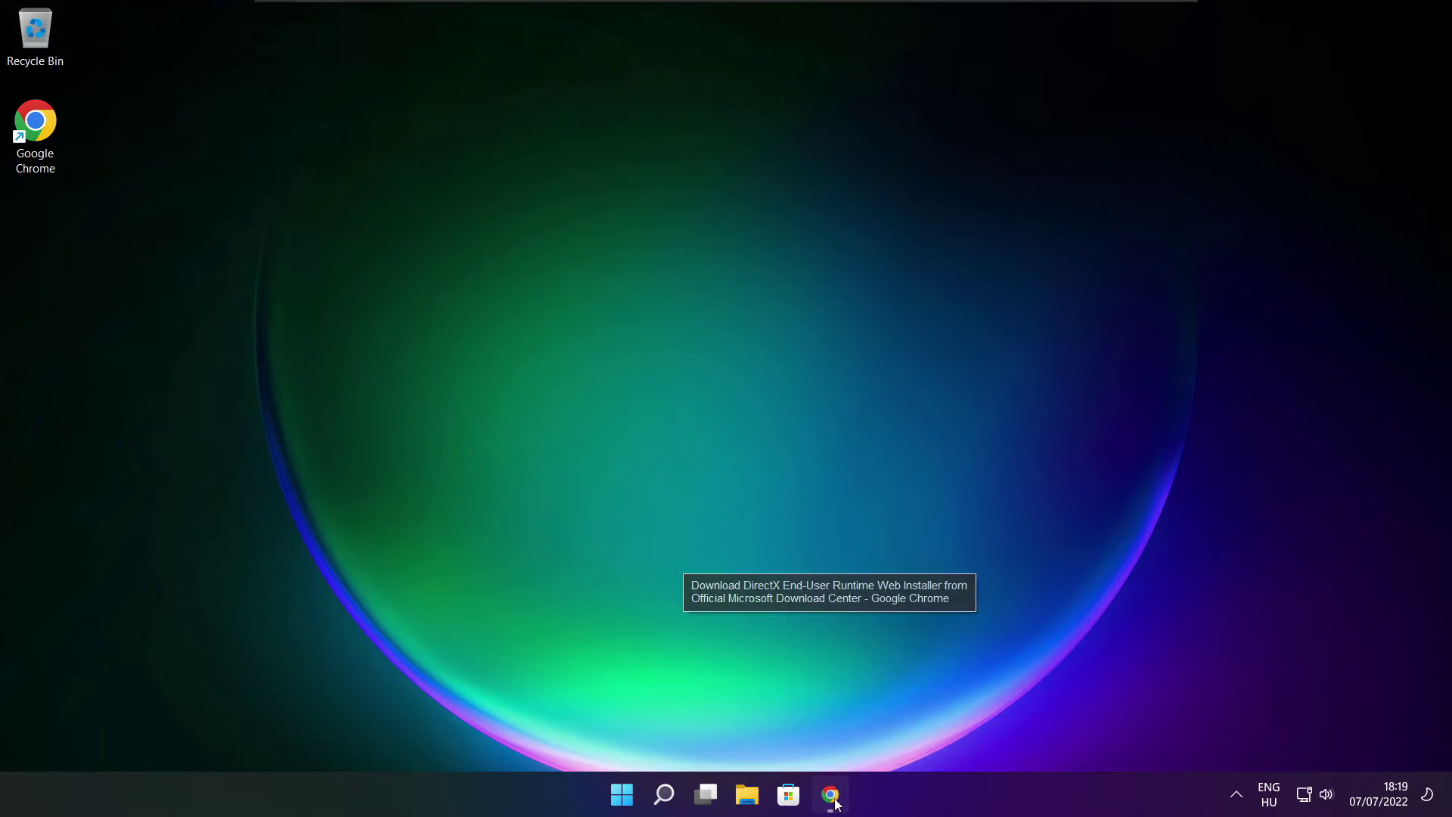
click(835, 804)
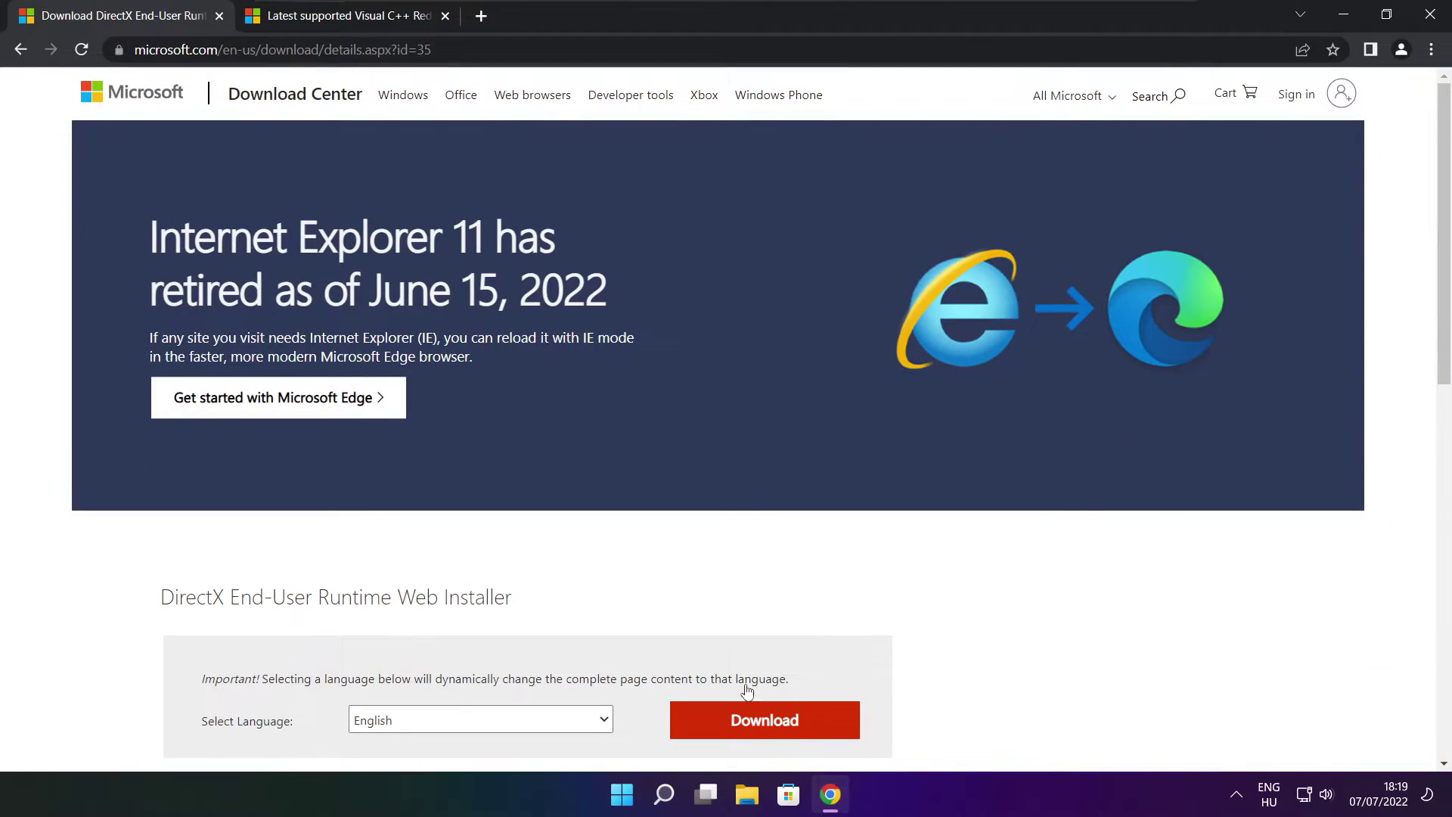
key(ctrl+l)
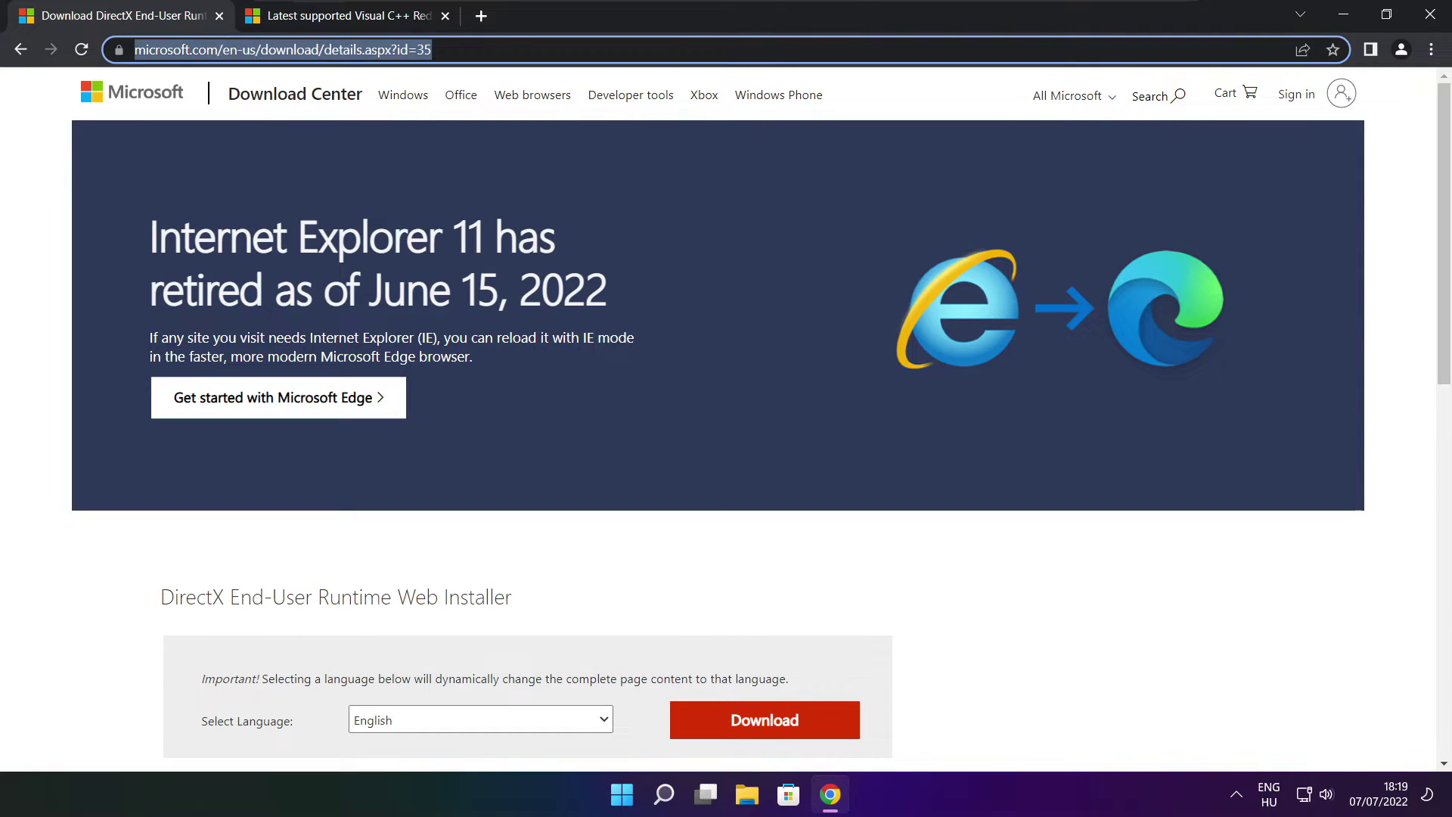
key(End)
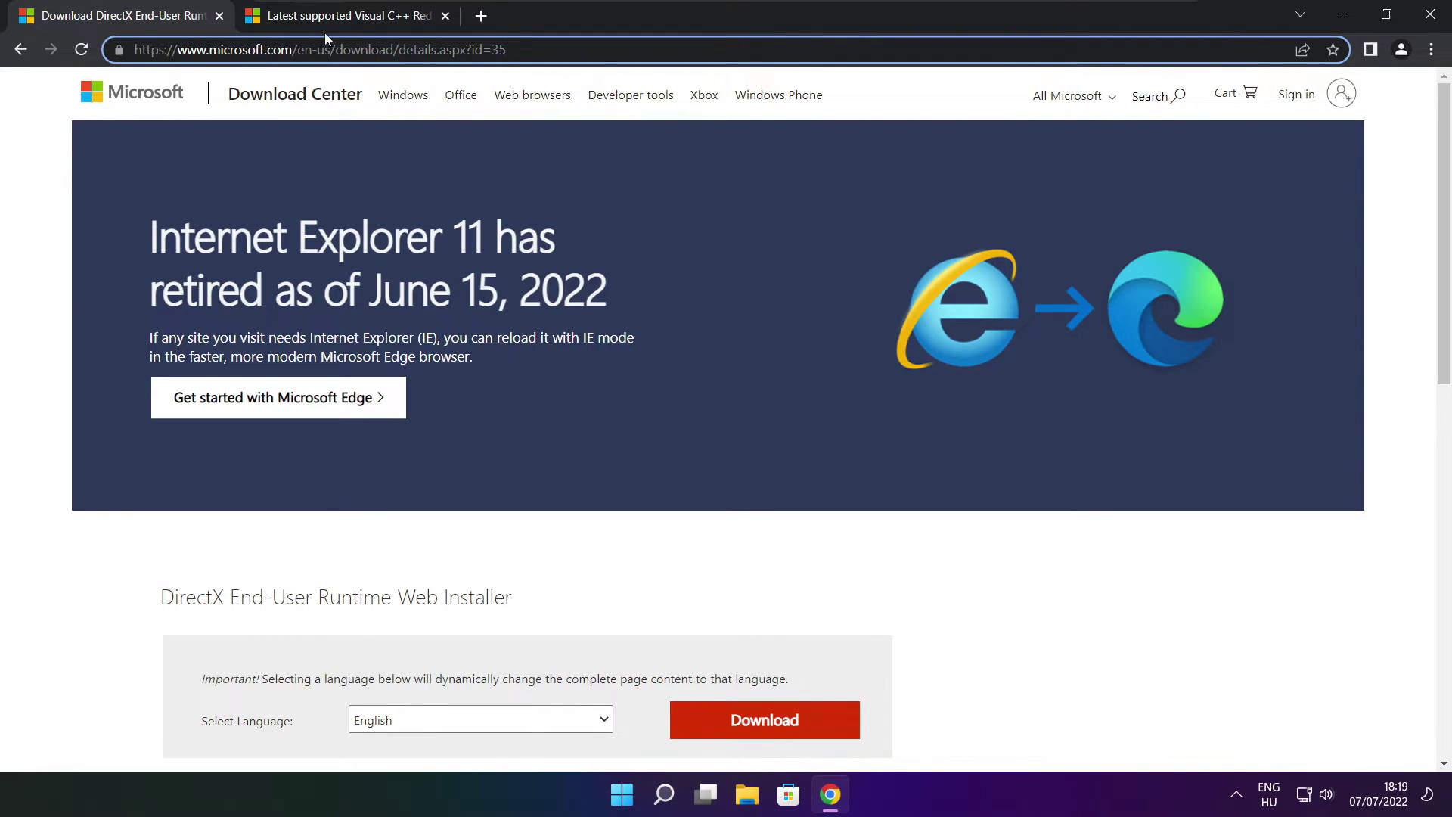
click(519, 545)
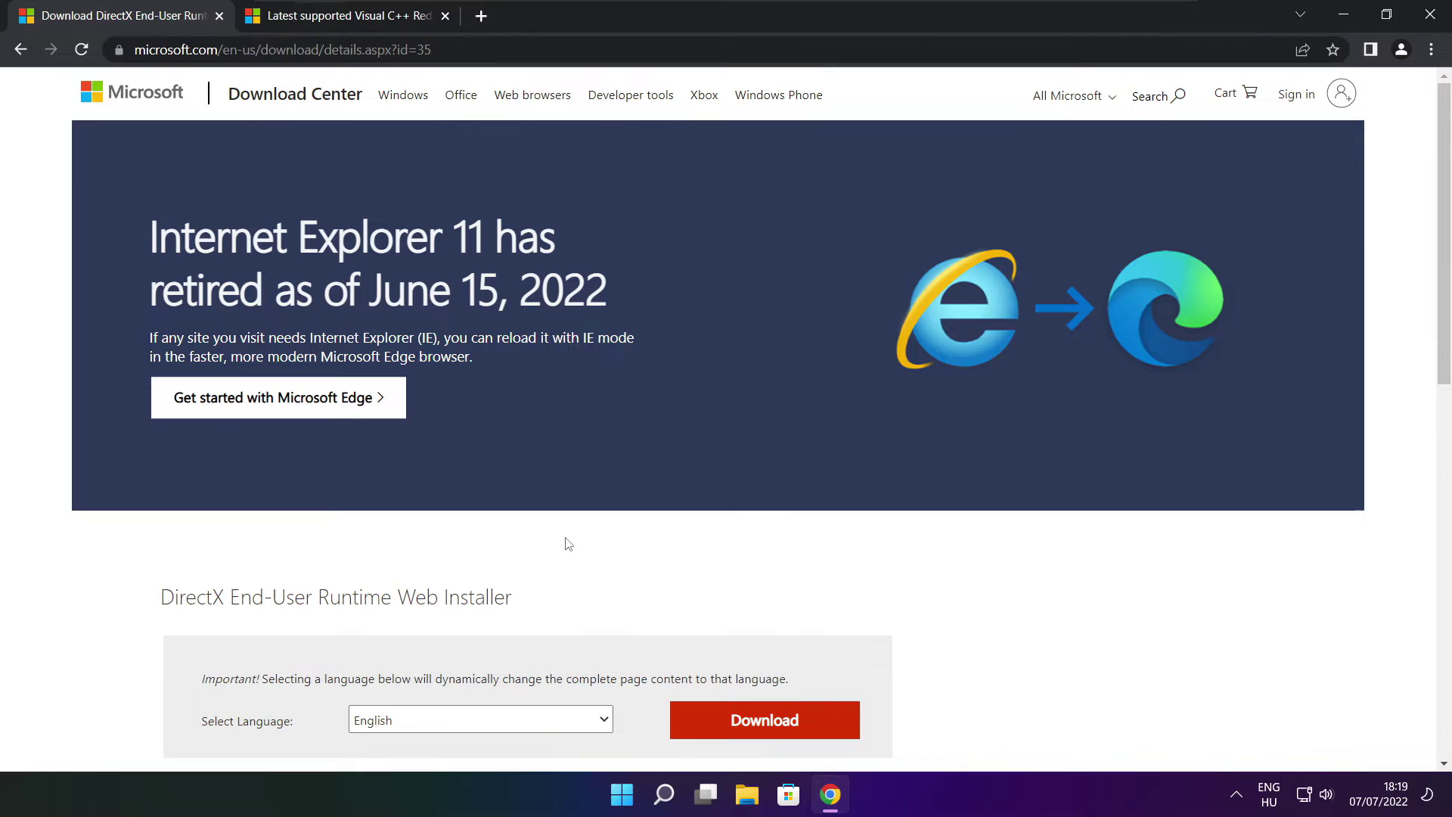
Download the DirectX End-User Runtime Web Installer, dxwebsetup.exe.
scroll(657, 348, down, 4)
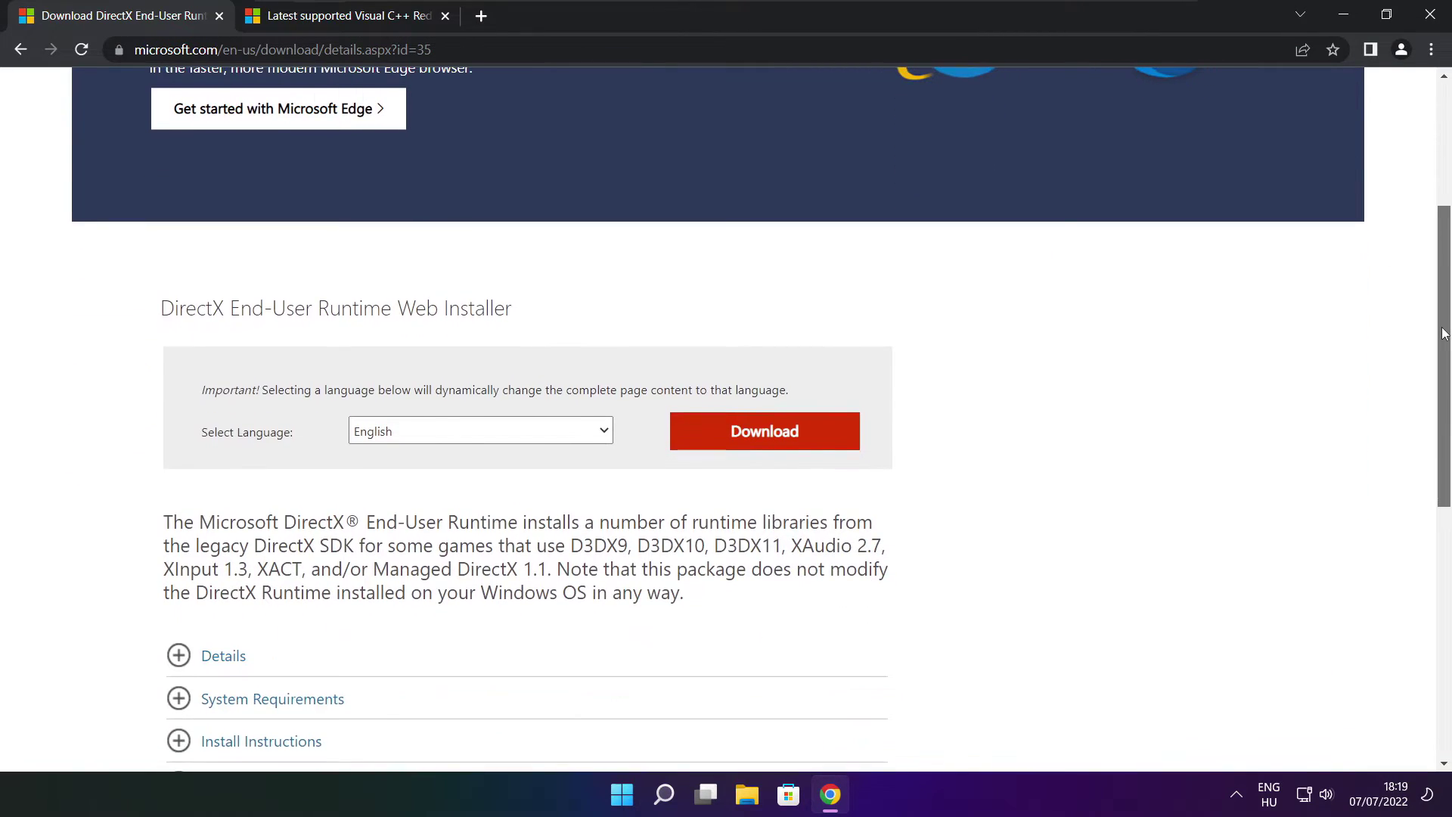
drag(538, 317, 616, 322)
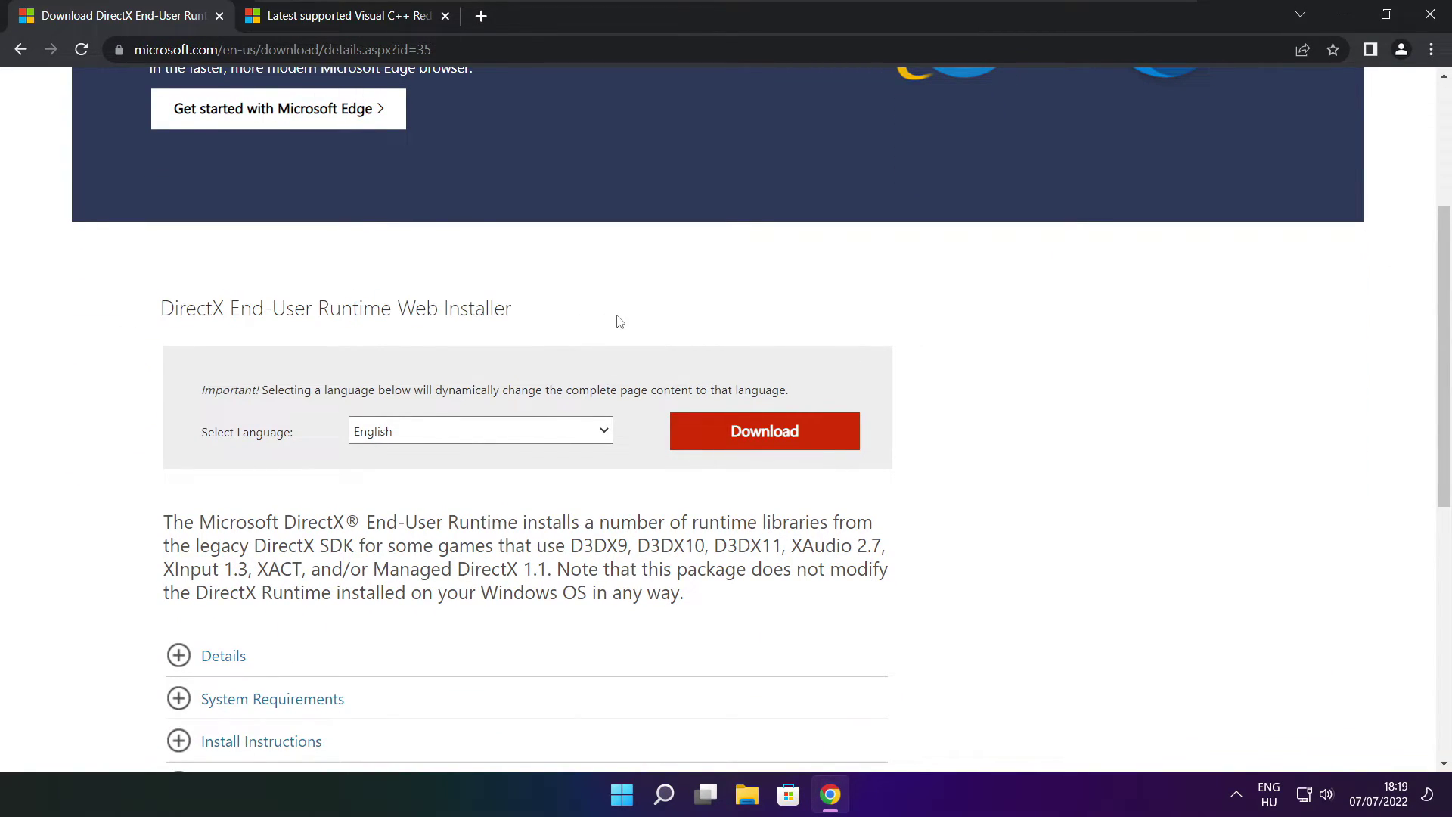
click(769, 437)
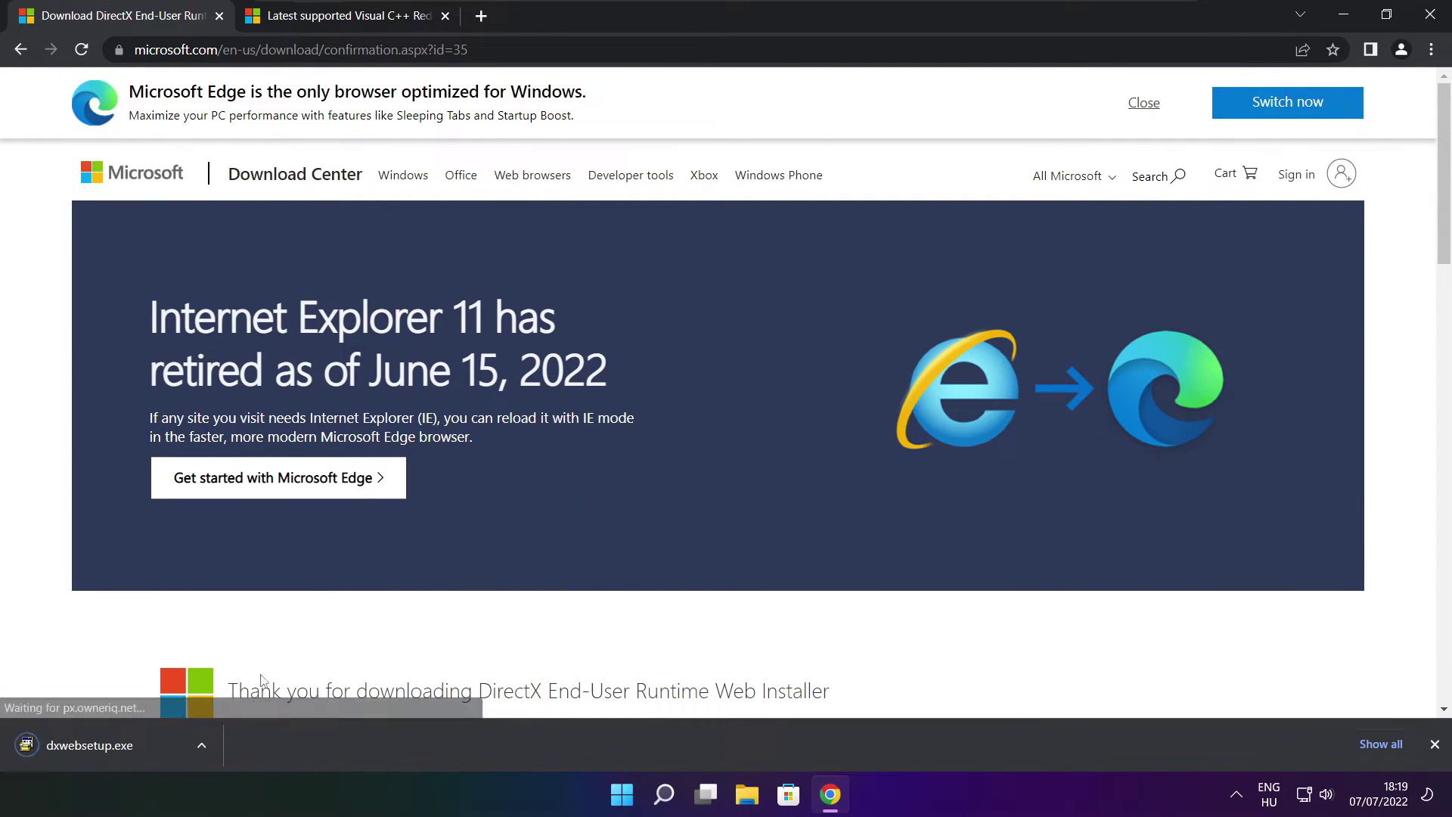
Run dxwebsetup.exe, accept the licence, skip the Bing Bar, and install the DirectX runtime.
click(136, 745)
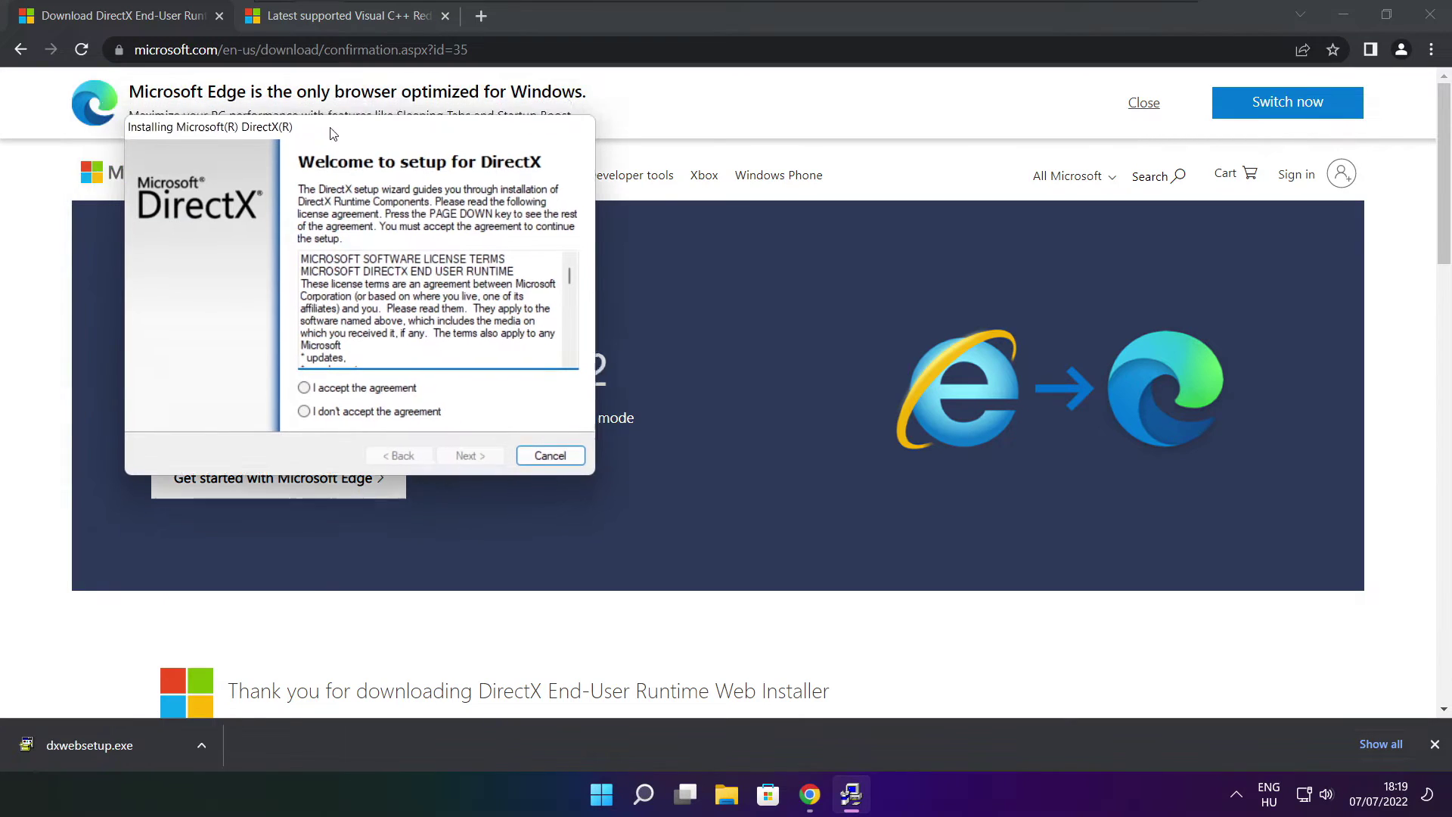
drag(333, 134, 693, 218)
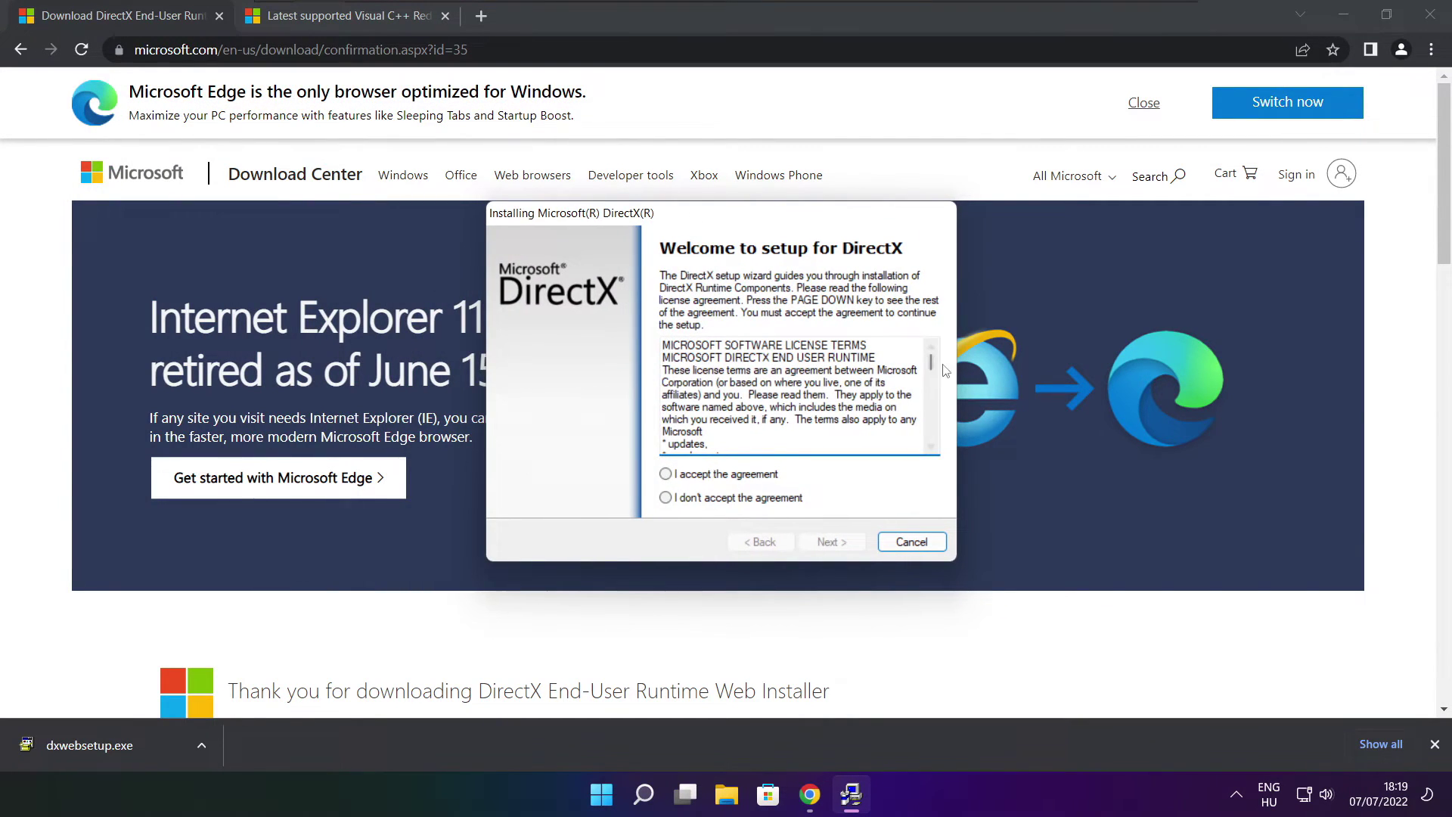
drag(931, 361, 913, 467)
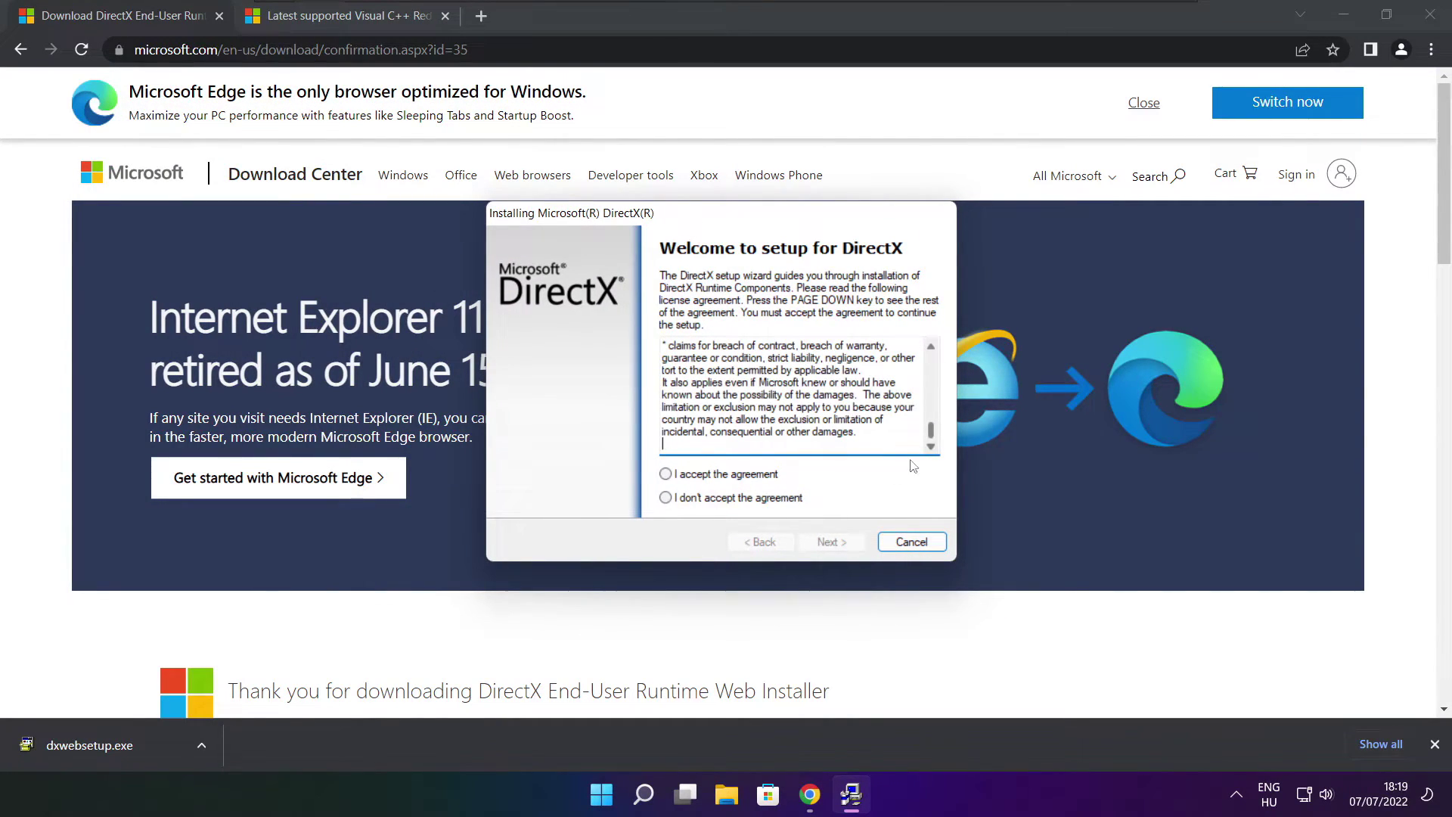
click(688, 475)
click(835, 543)
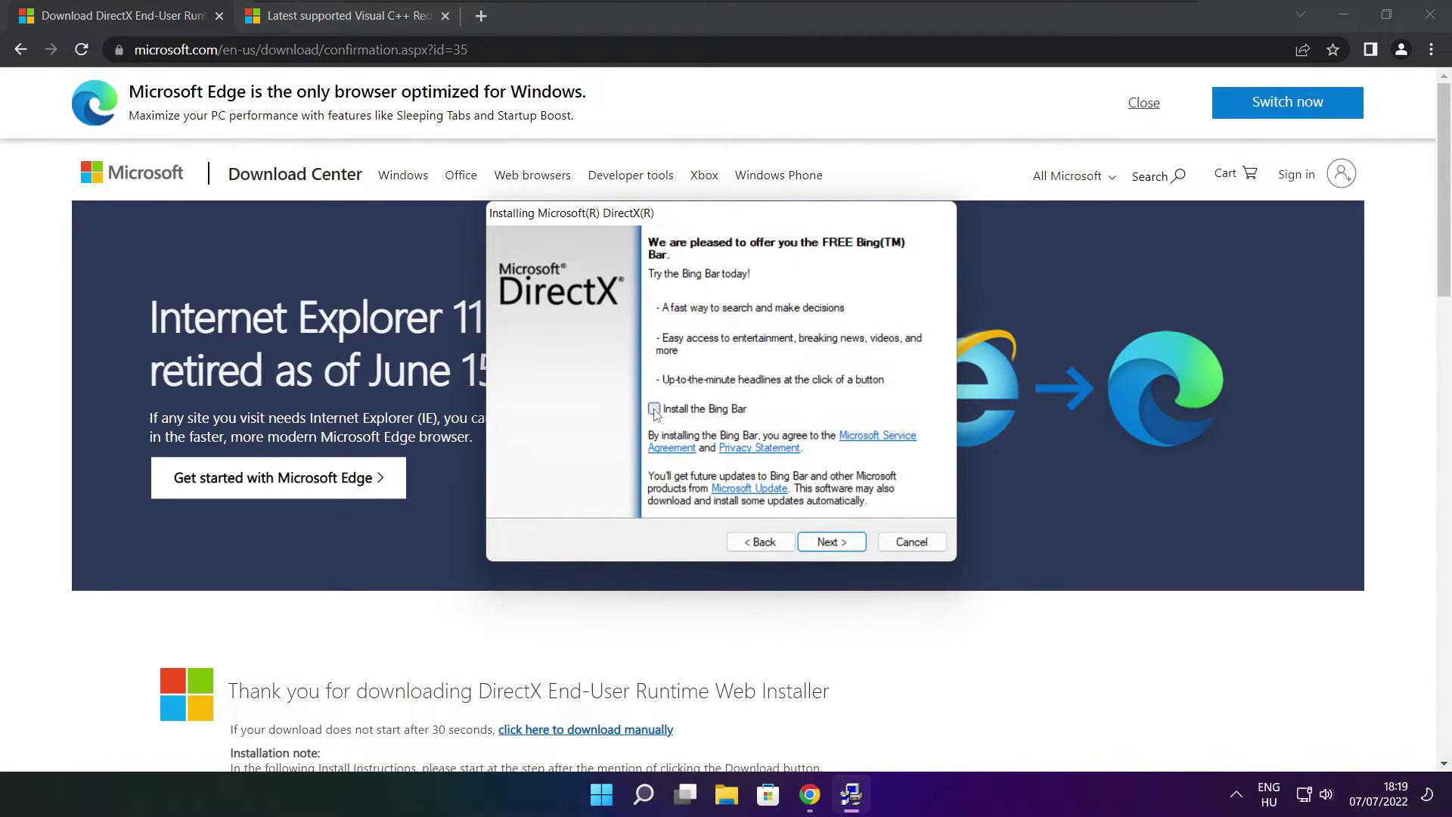
click(845, 540)
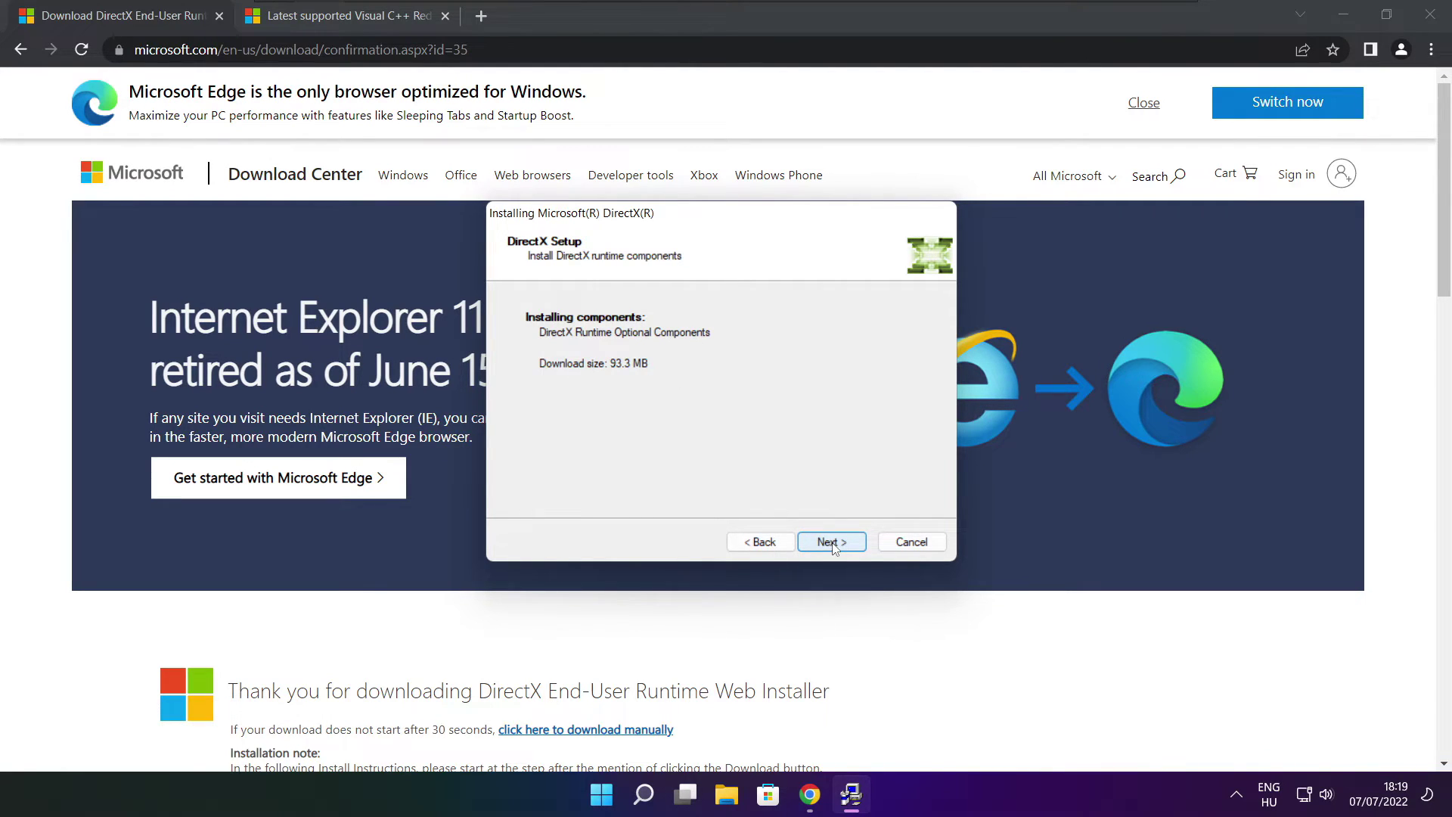
click(832, 543)
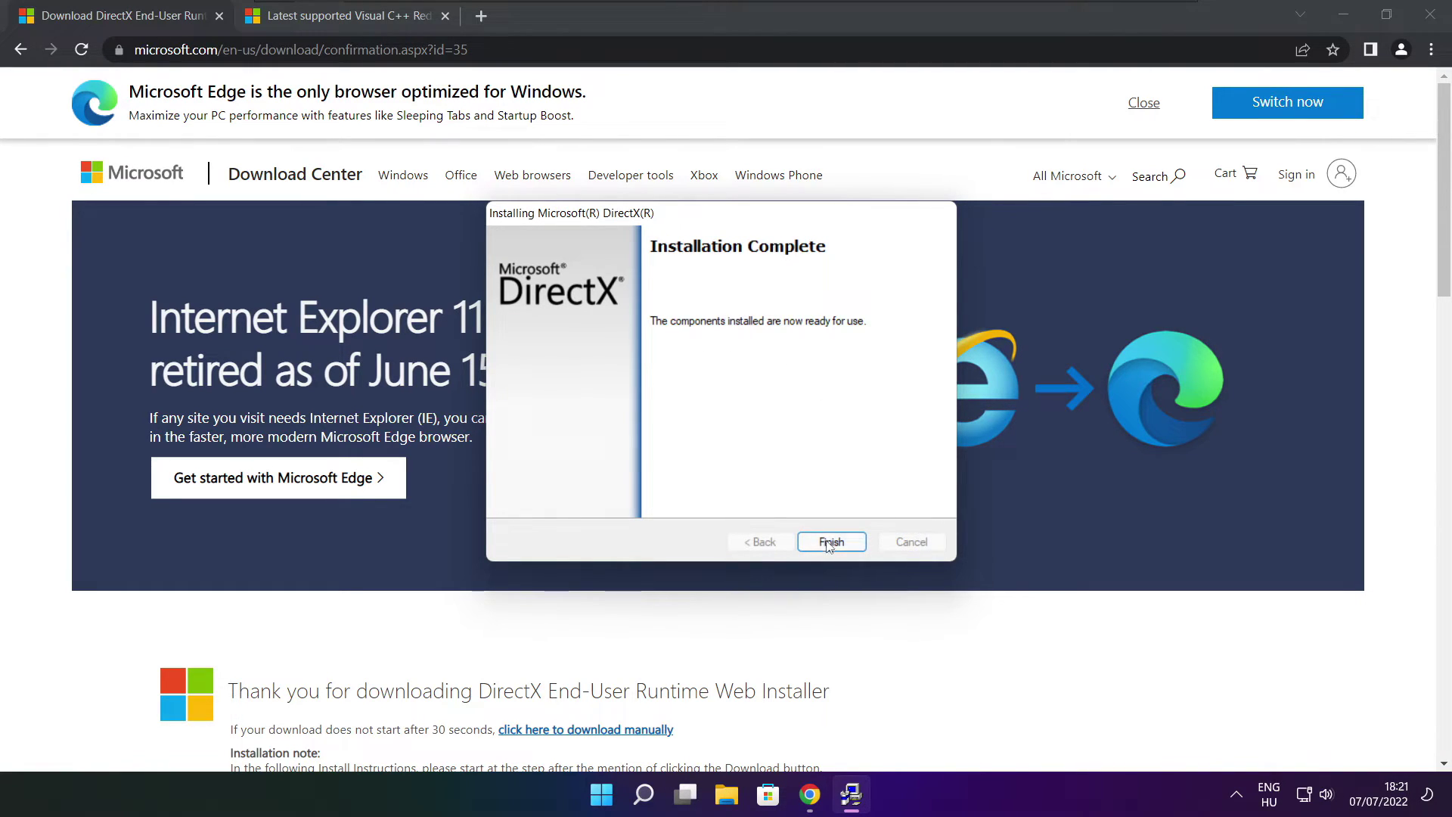
click(829, 543)
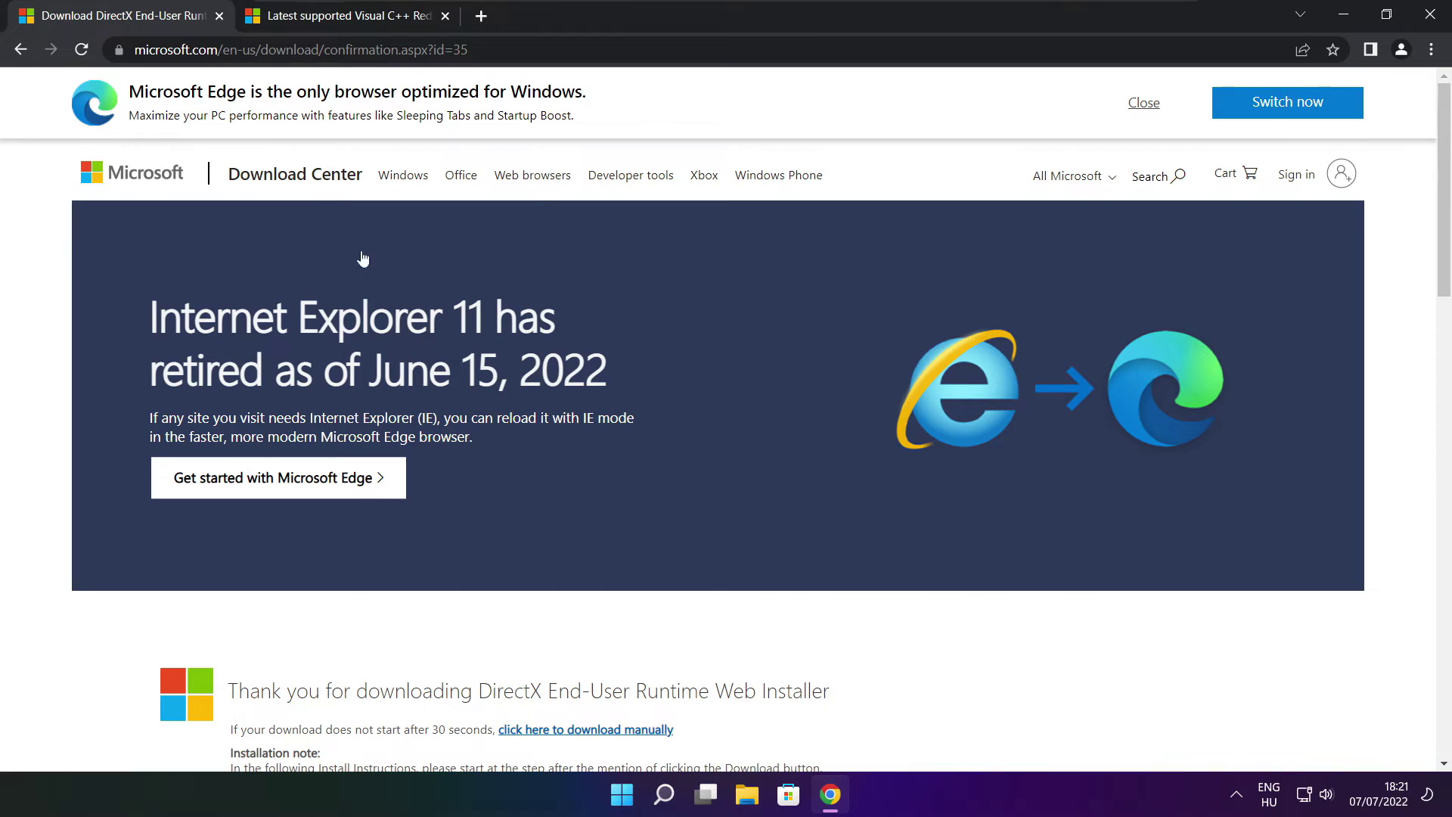
Close the DirectX tab and bring the Visual C++ redistributable download table into view.
click(219, 16)
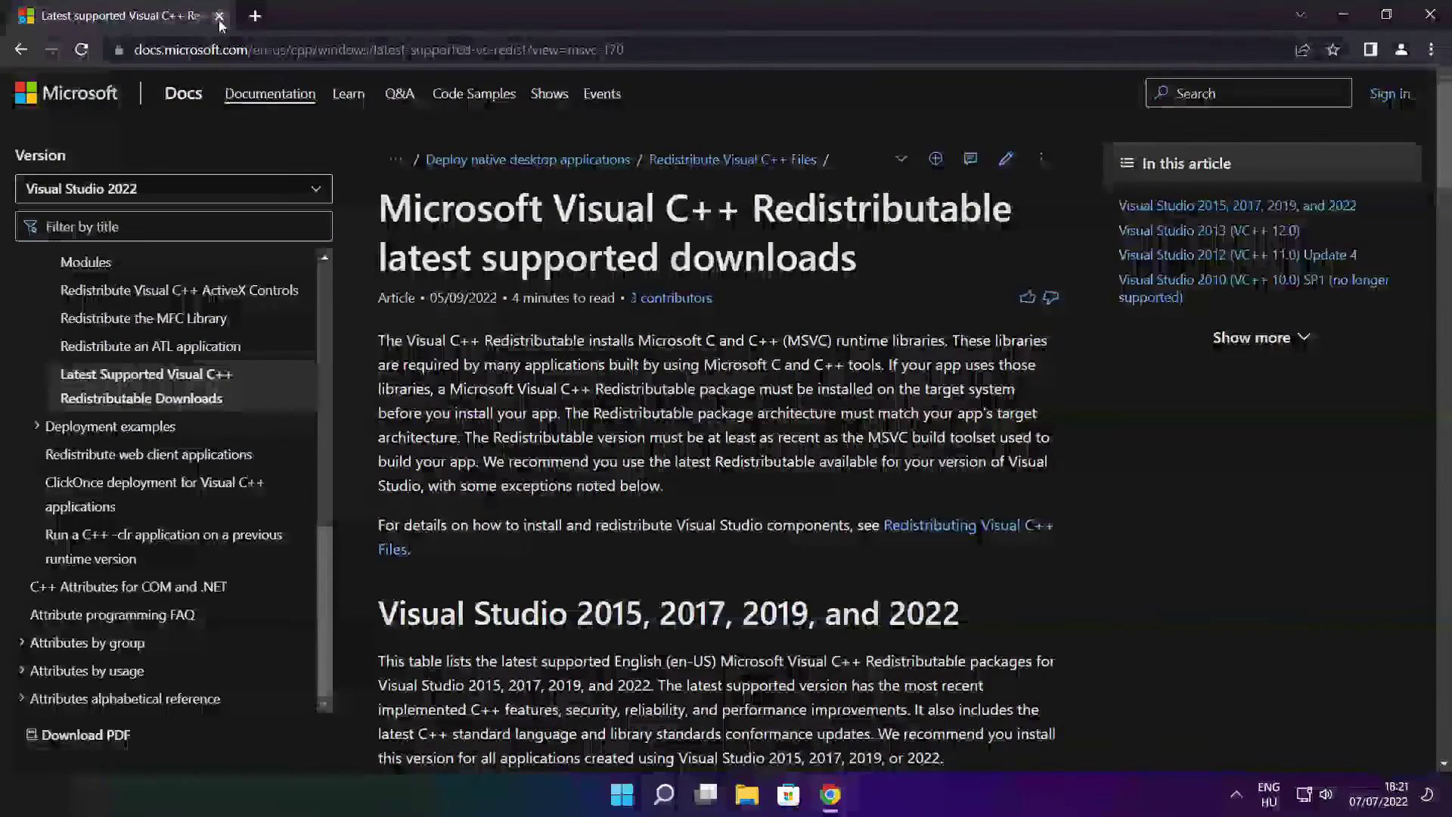
mouse_move(625, 49)
mouse_down()
mouse_move(134, 49)
mouse_move(624, 50)
mouse_up()
click(719, 93)
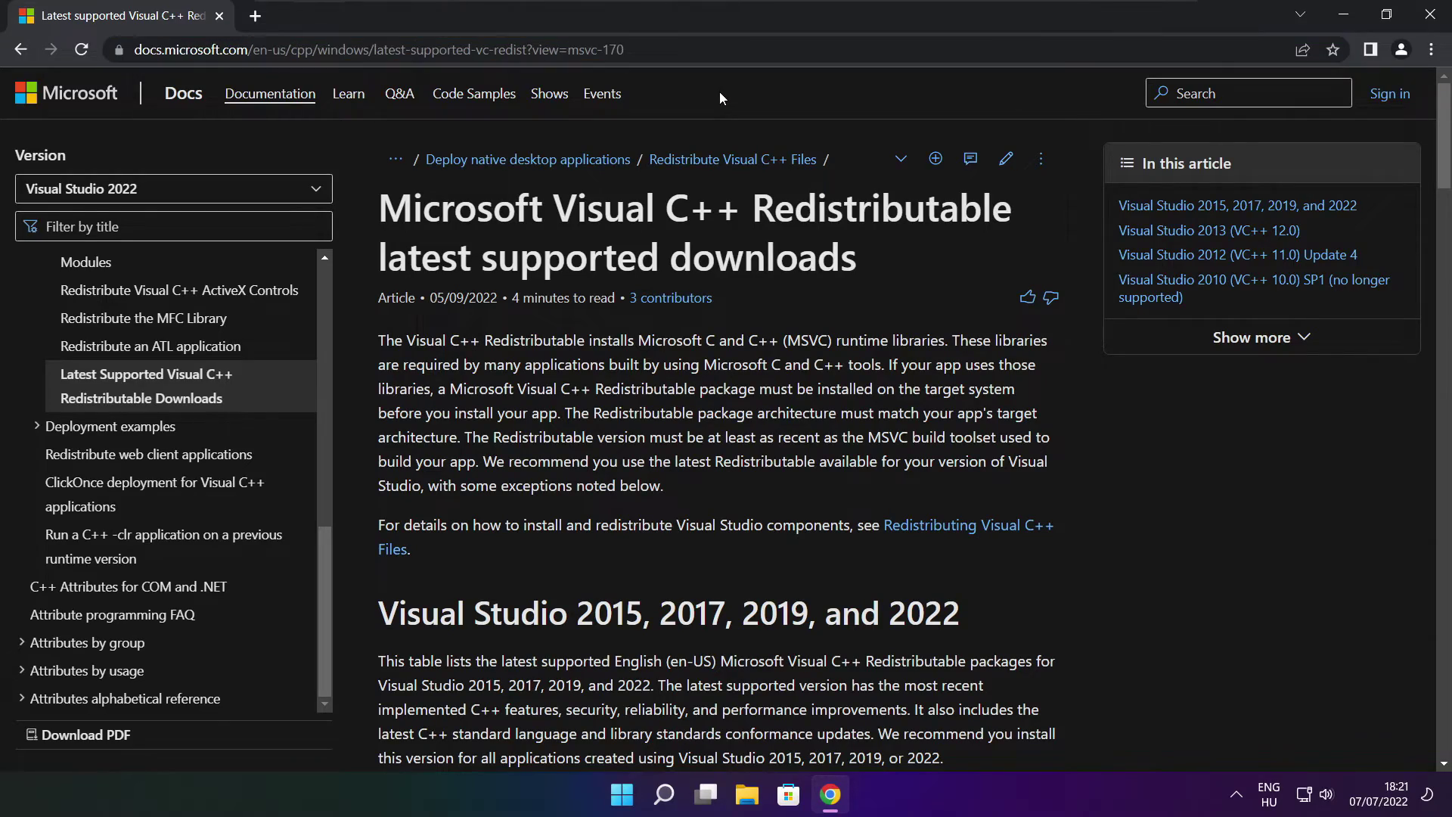
drag(1446, 143, 1437, 224)
scroll(787, 326, up, 1)
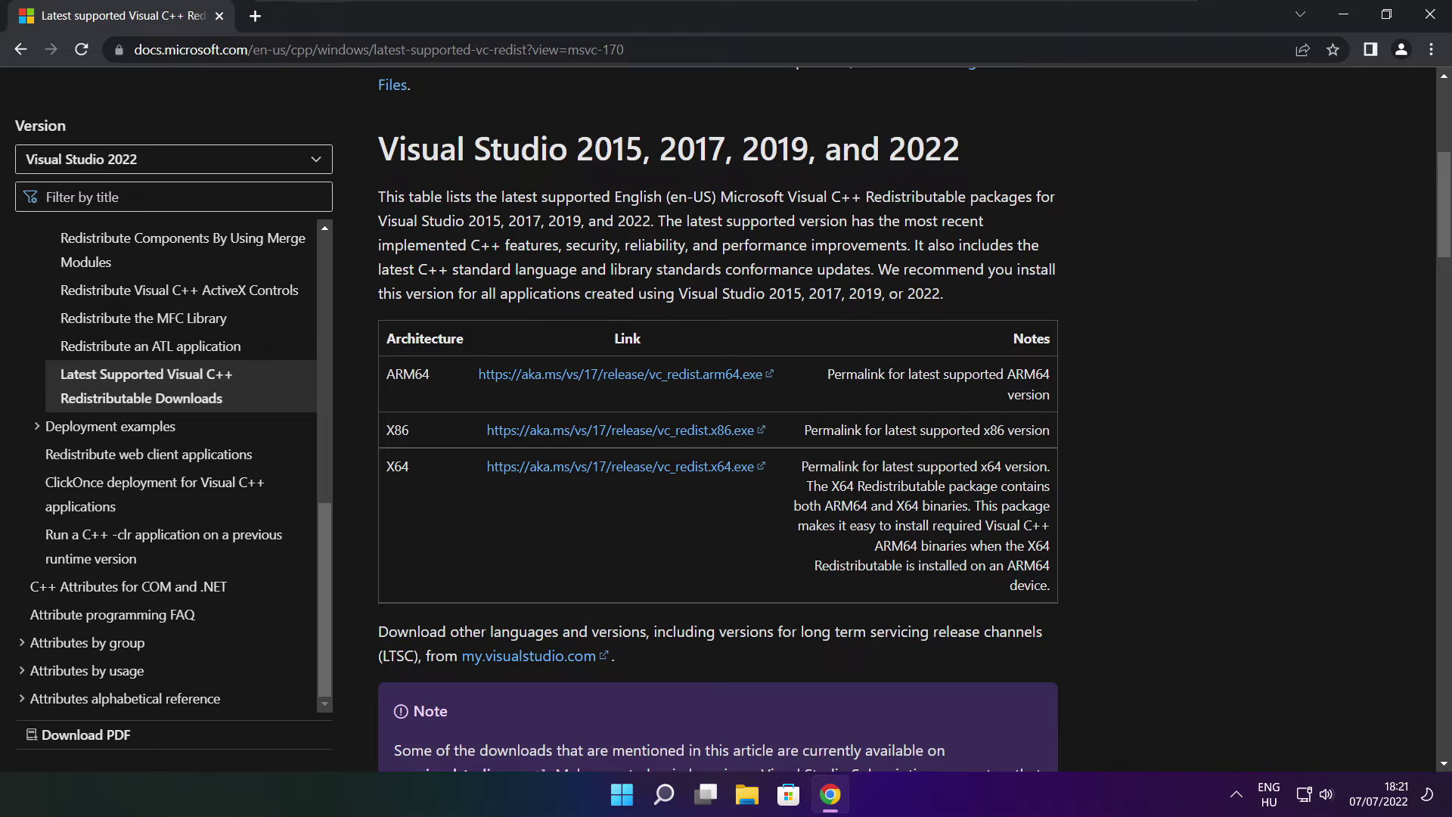
drag(383, 372, 975, 520)
click(976, 521)
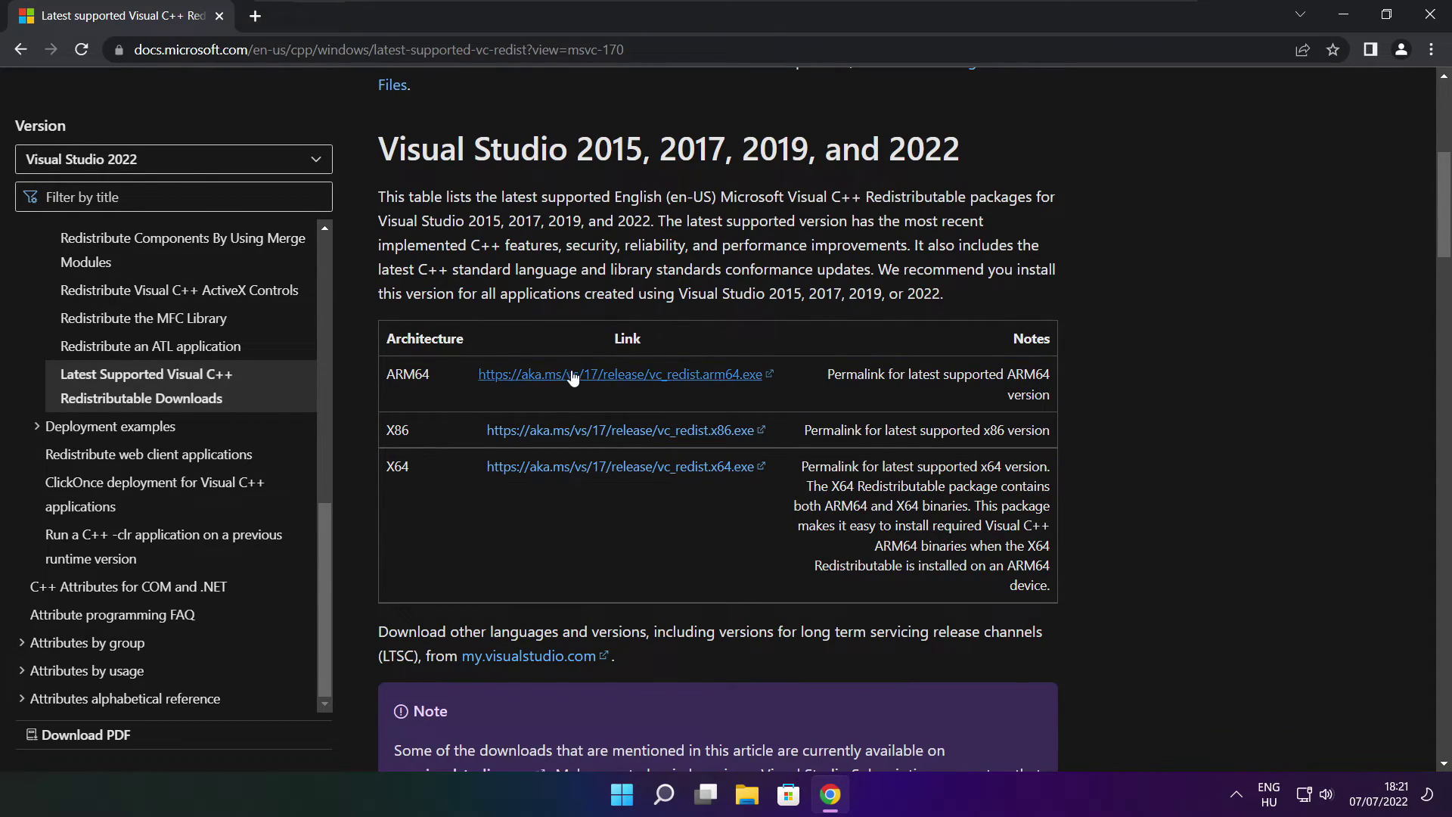
Download the ARM64, x86 and x64 Visual C++ redistributables.
click(601, 375)
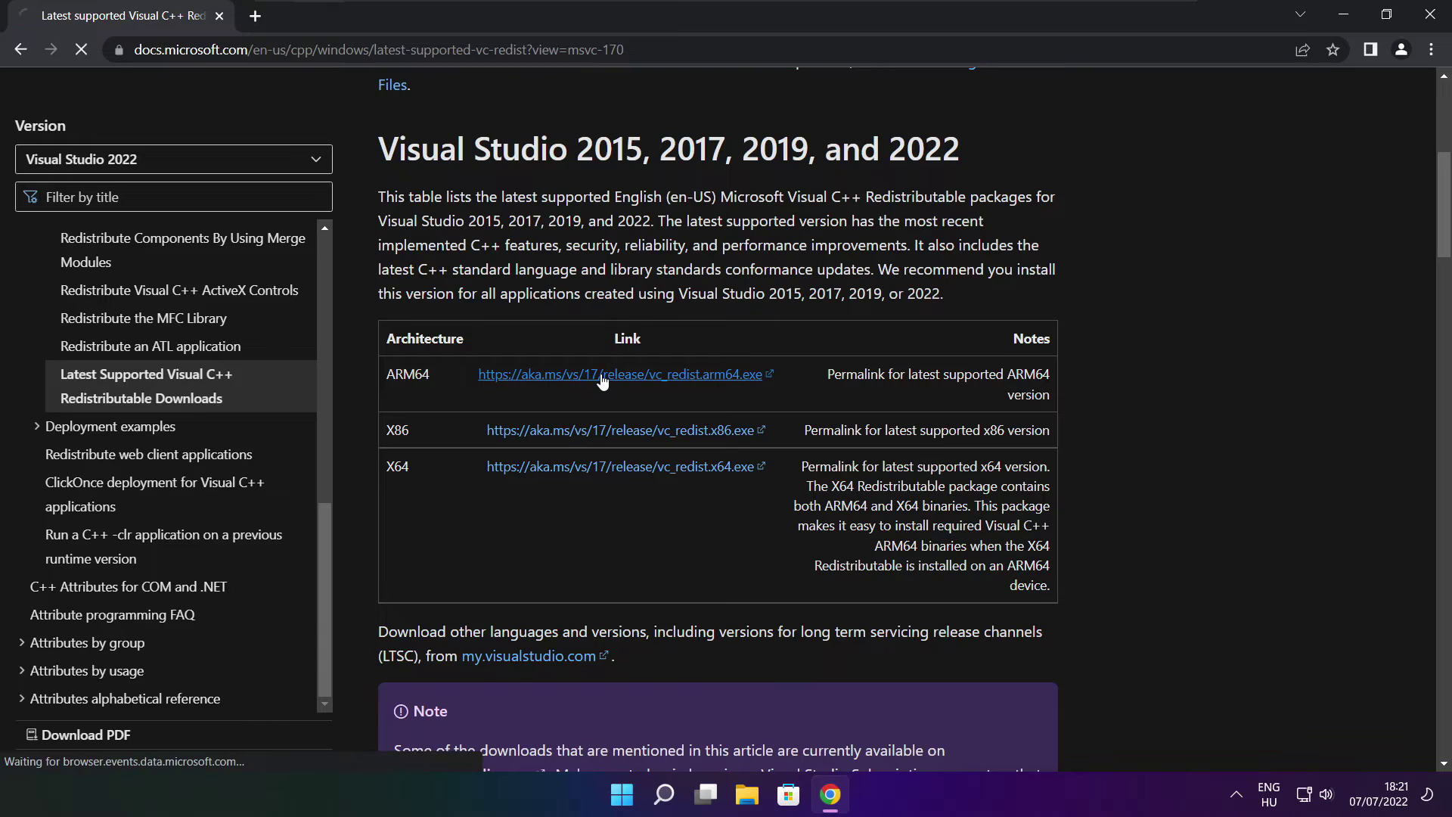
click(598, 432)
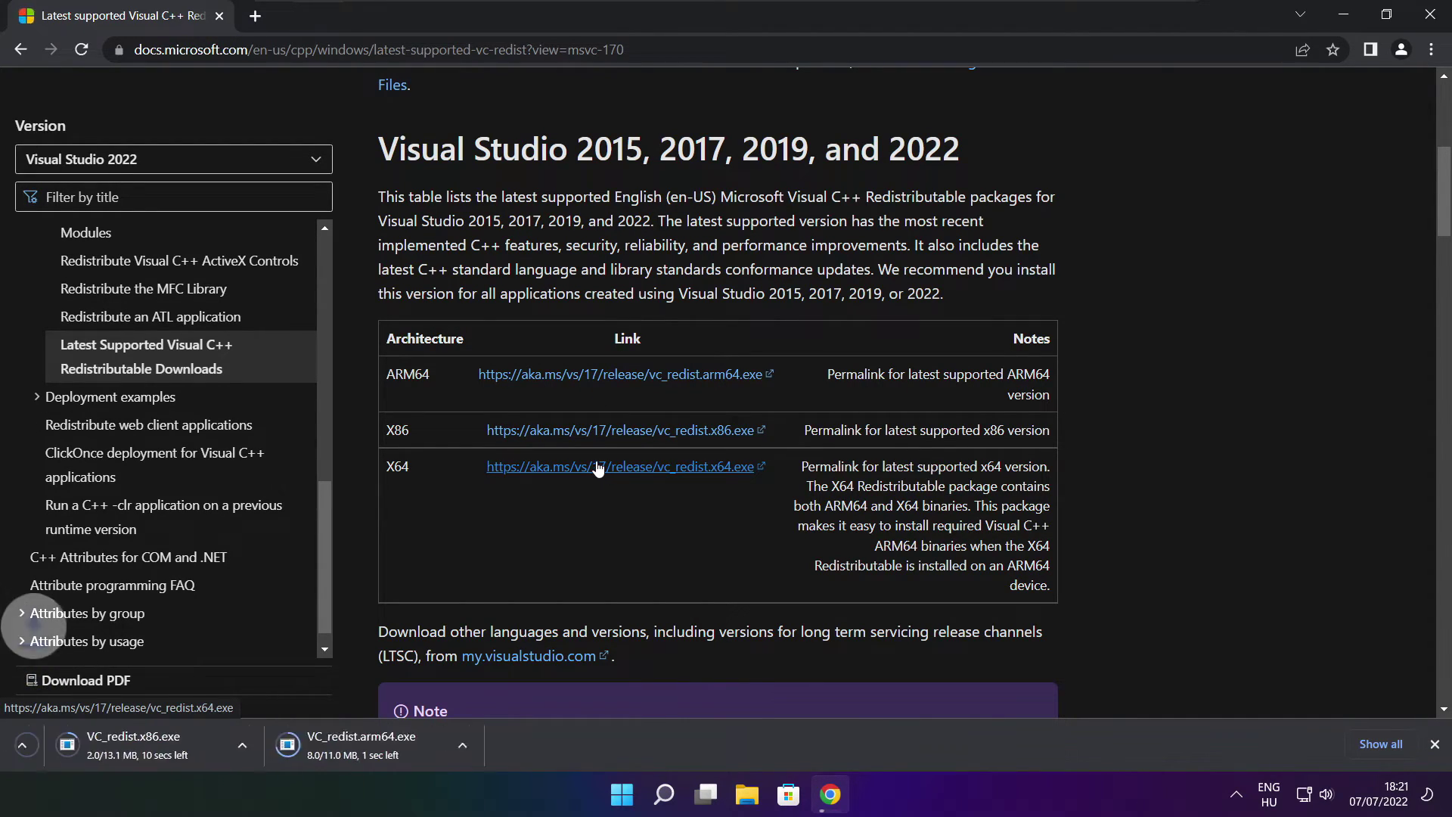
click(599, 467)
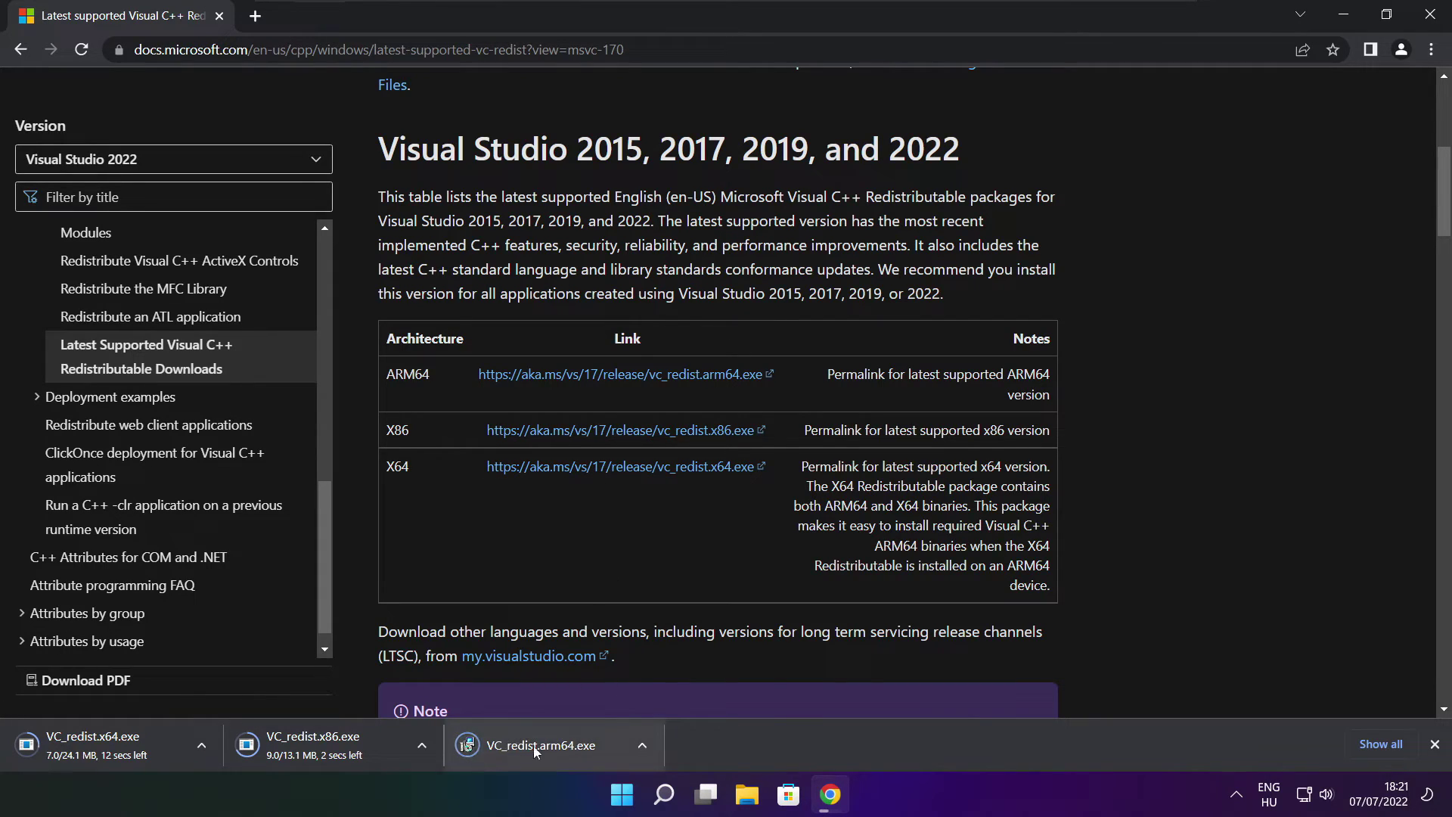
Run VC_redist.arm64.exe, accept the licence, try installing, and close the failed setup.
click(552, 747)
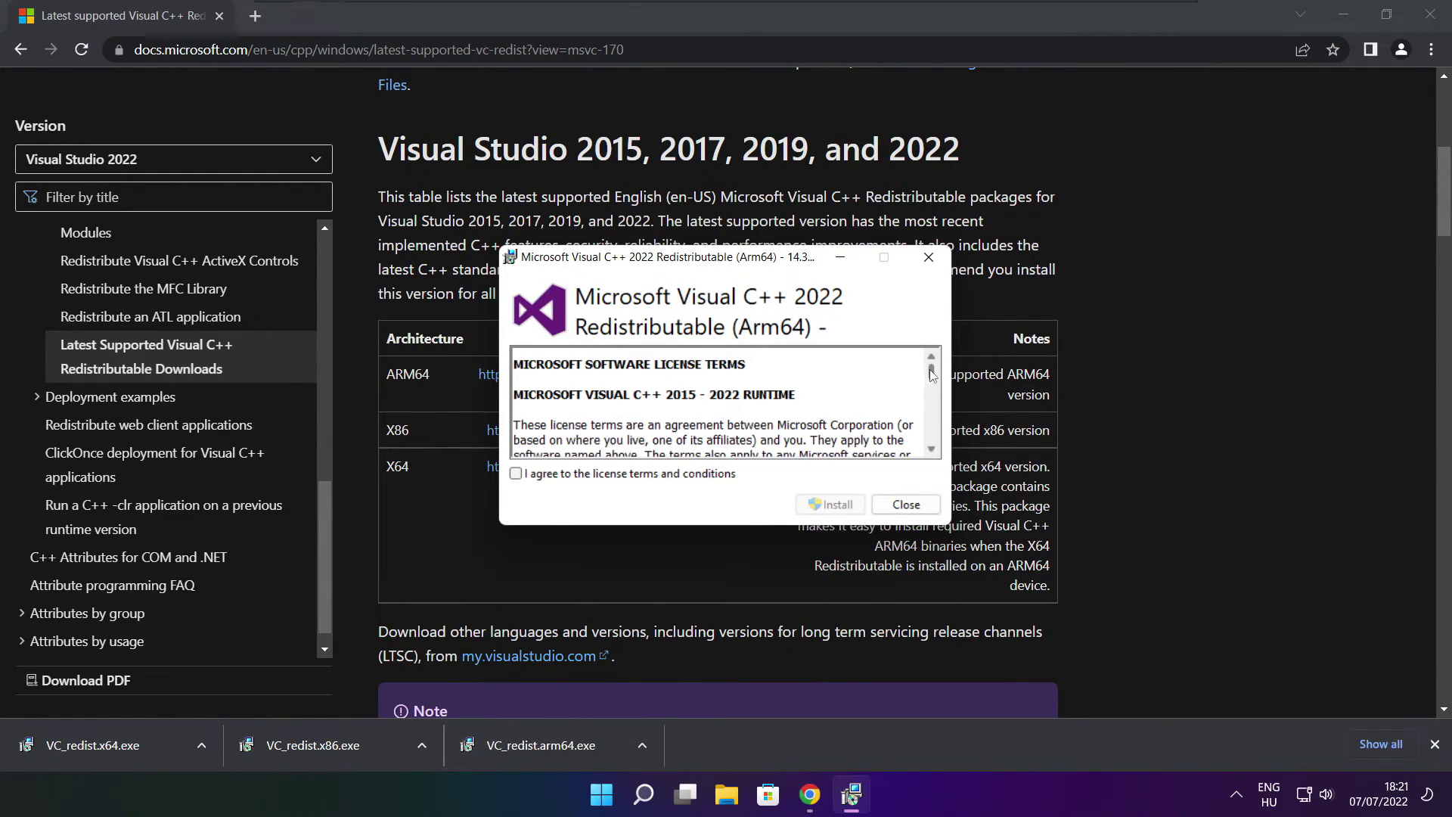
drag(930, 374, 931, 444)
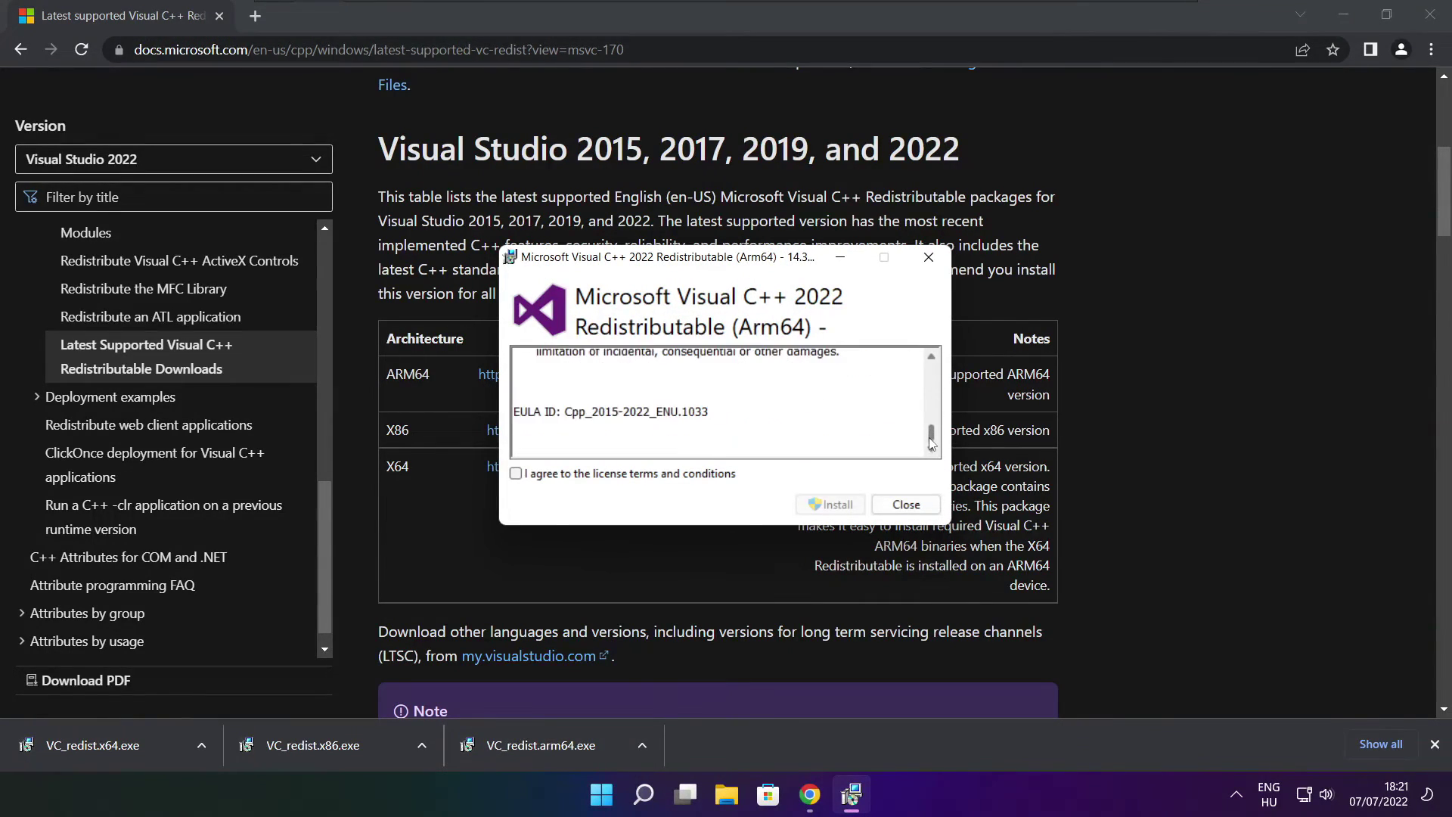
click(516, 474)
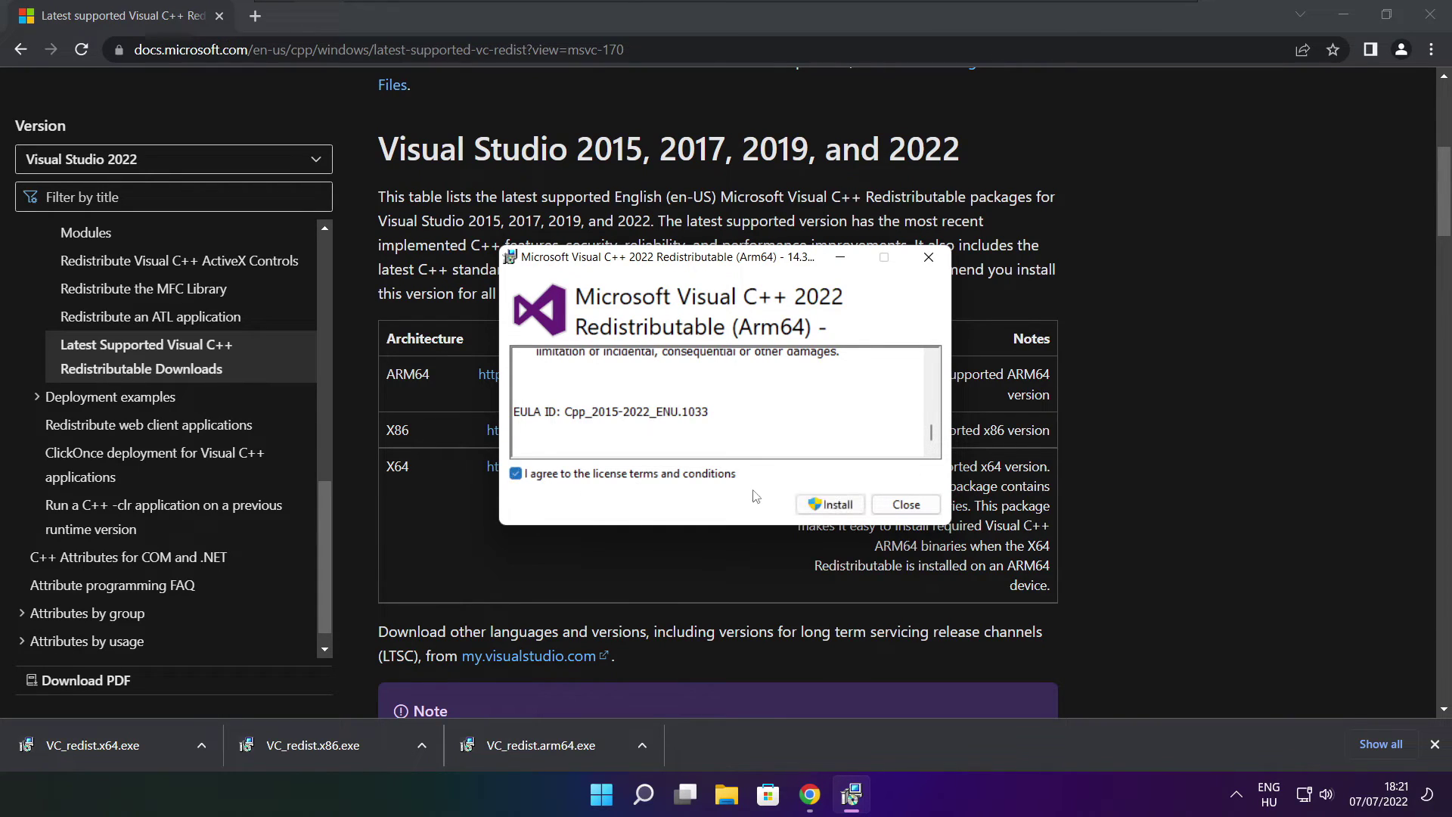
click(825, 505)
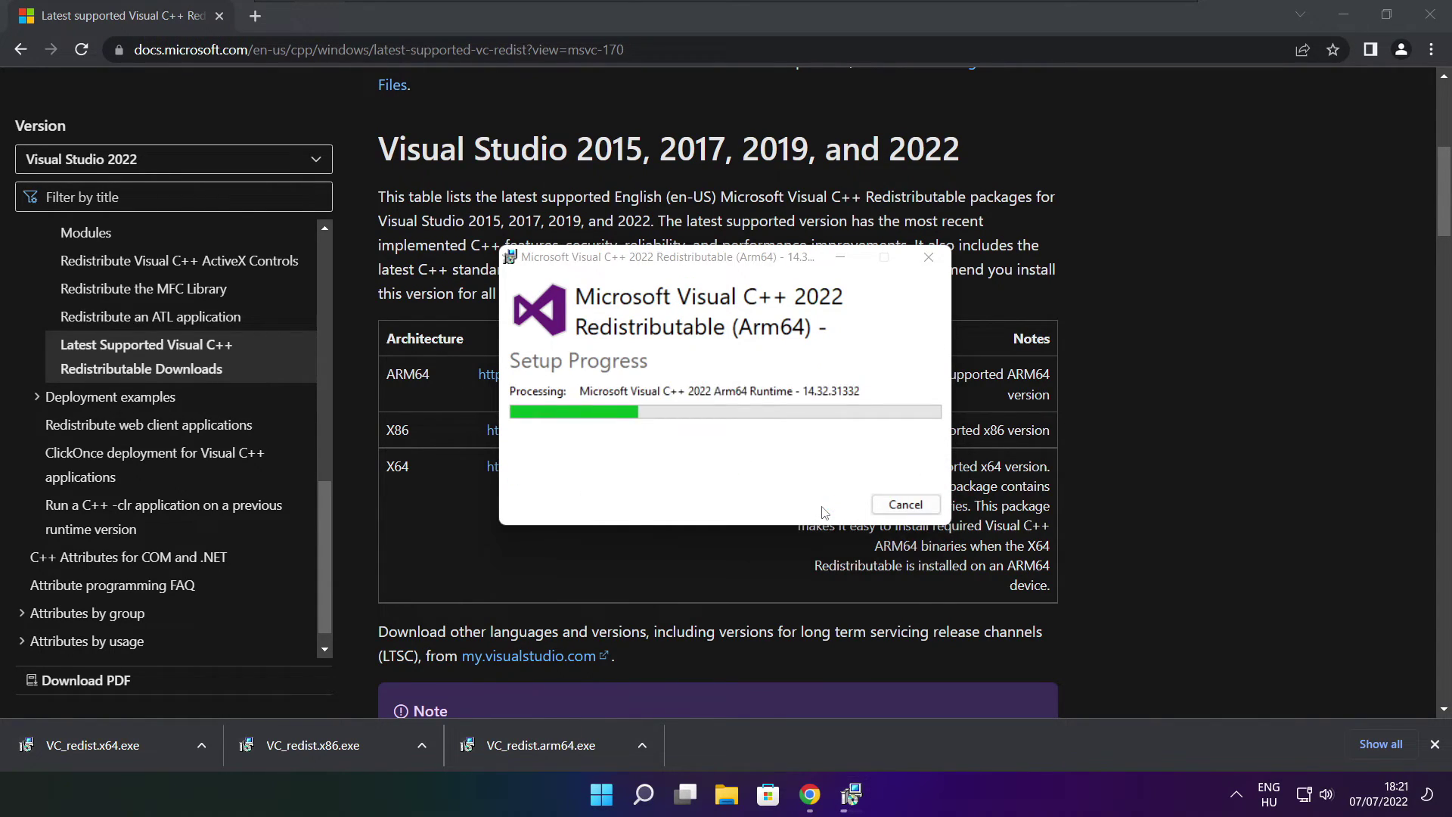
click(889, 512)
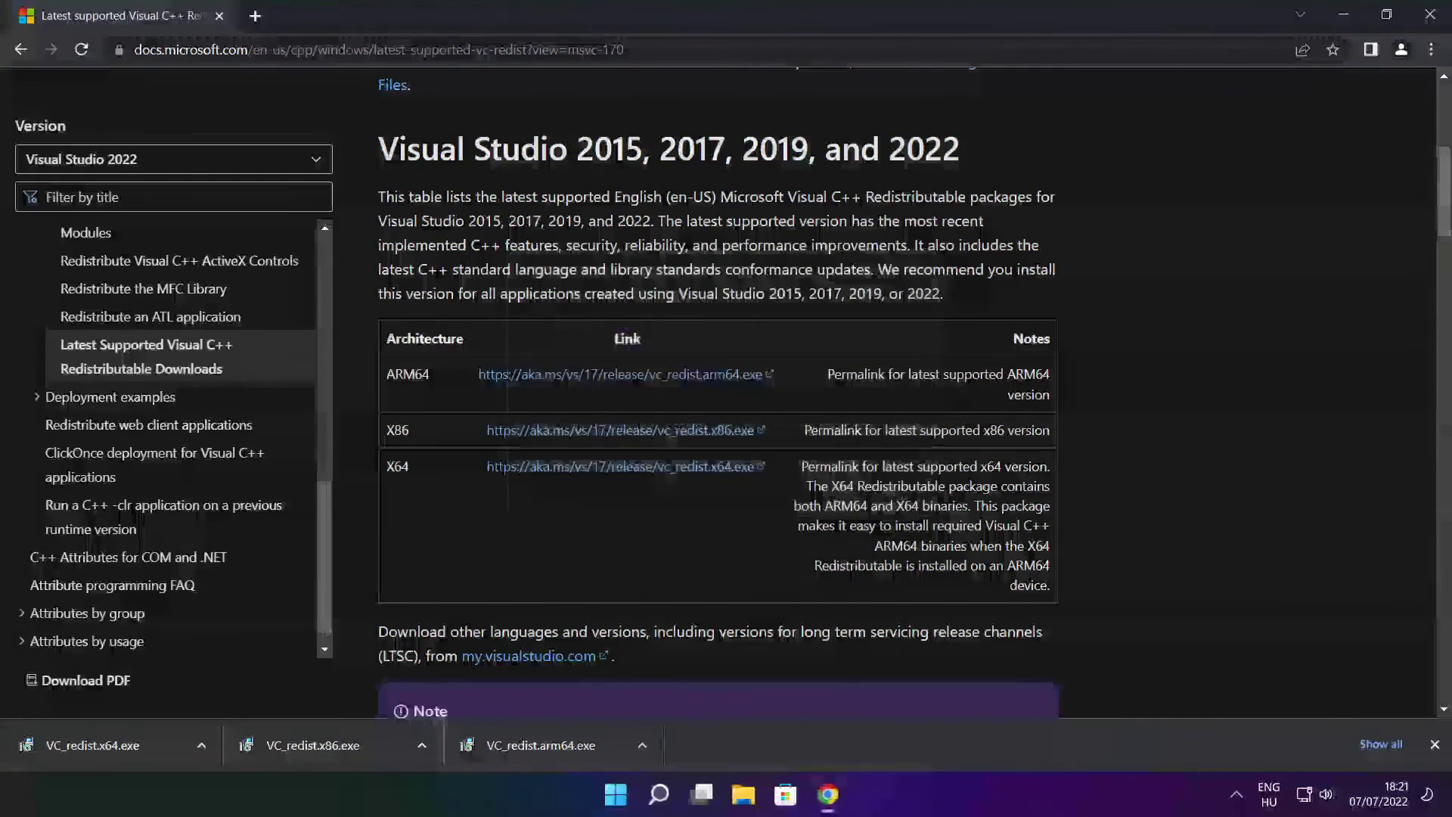
Run VC_redist.x86.exe, accept the licence, install 14.32.31332, and close the success dialog.
click(341, 744)
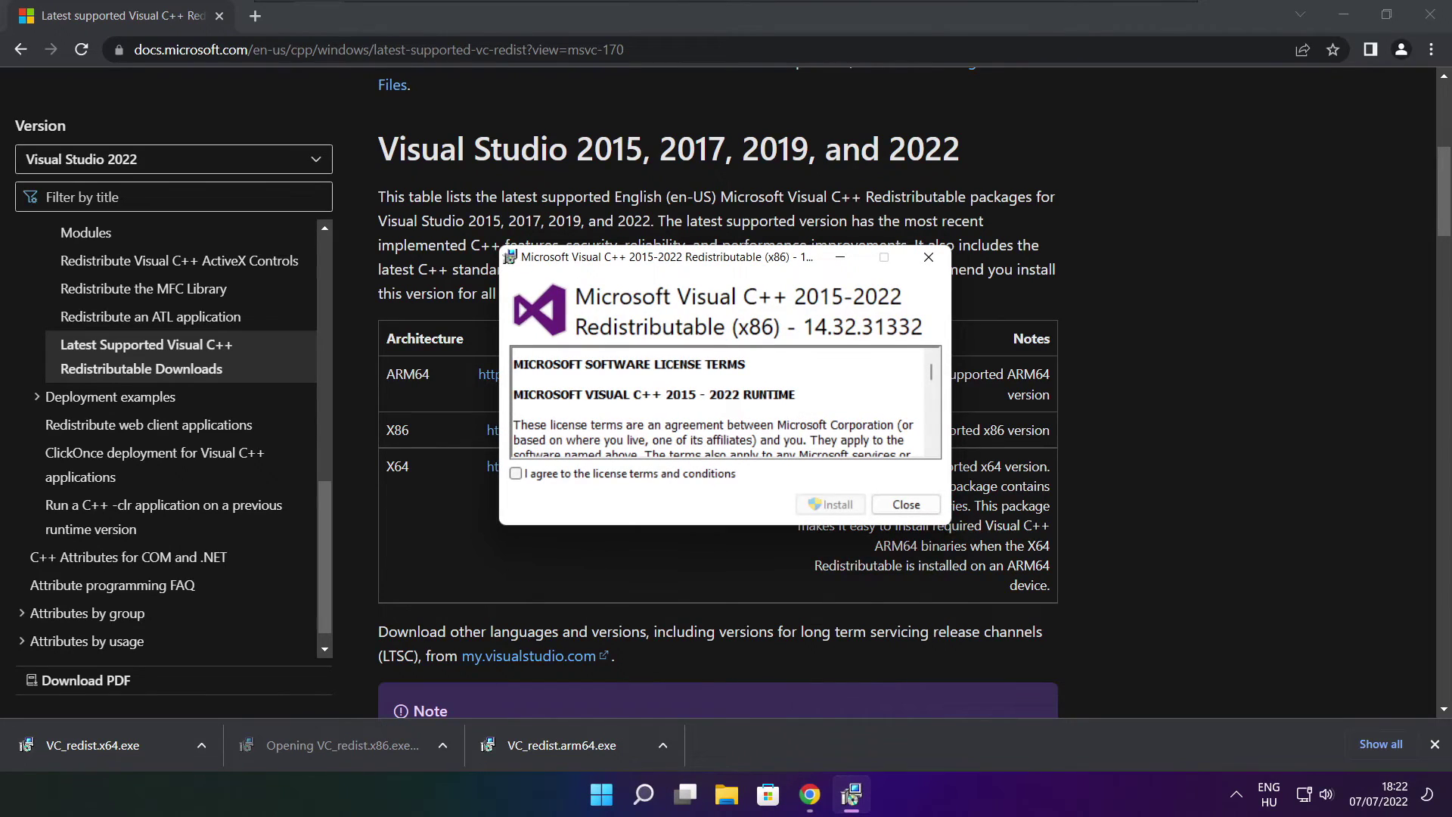
drag(933, 378, 932, 440)
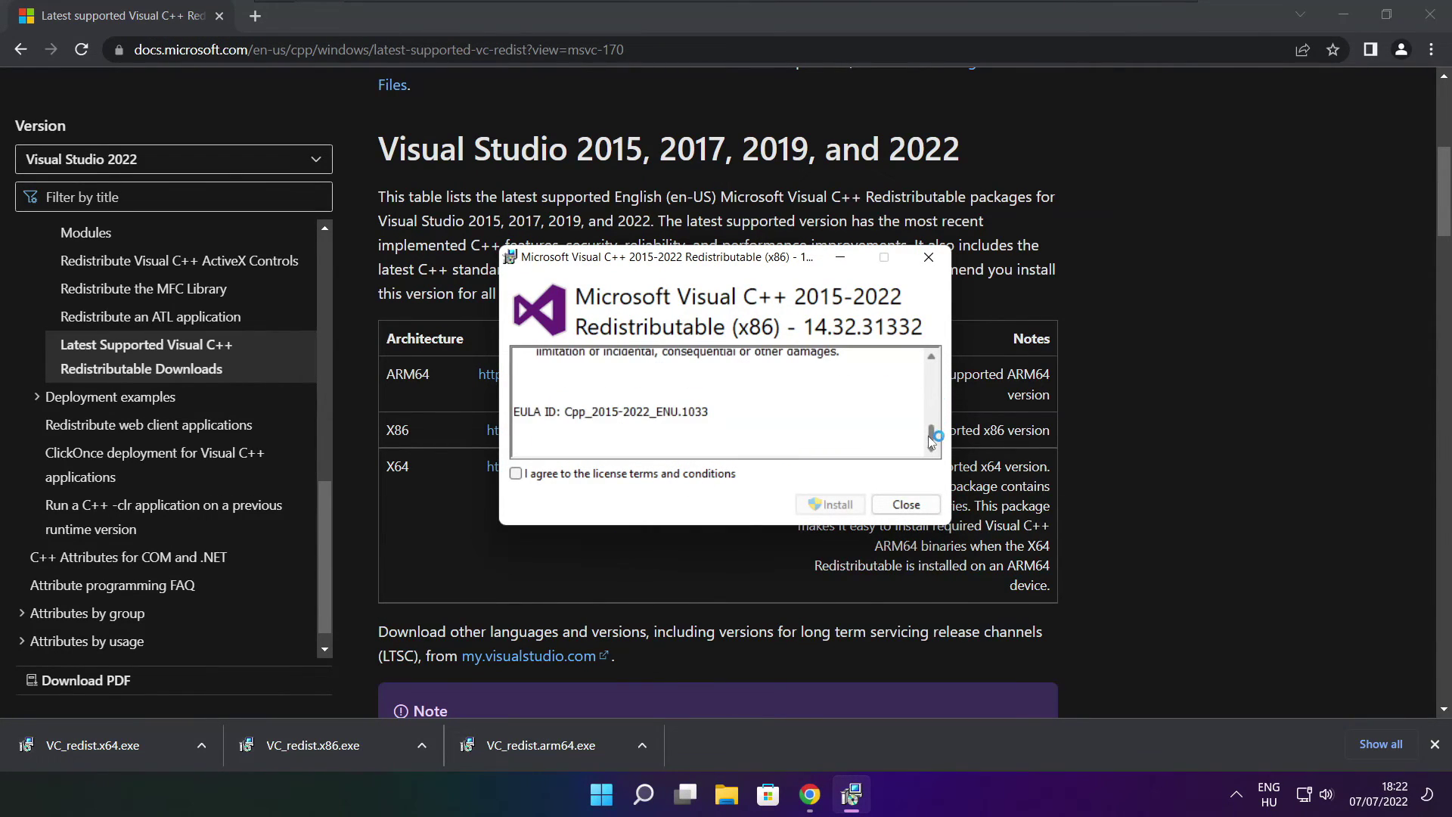
click(516, 474)
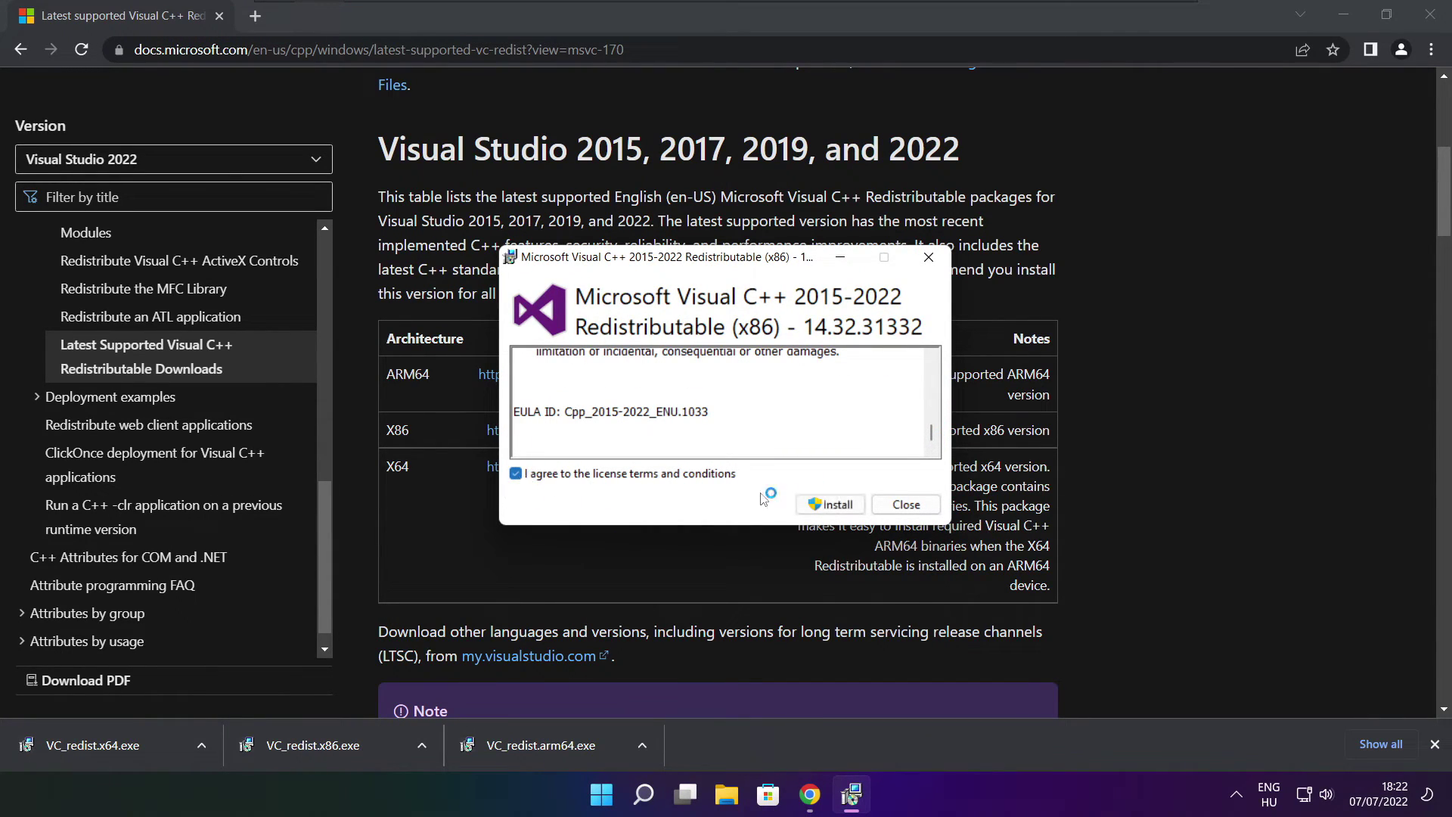
click(831, 507)
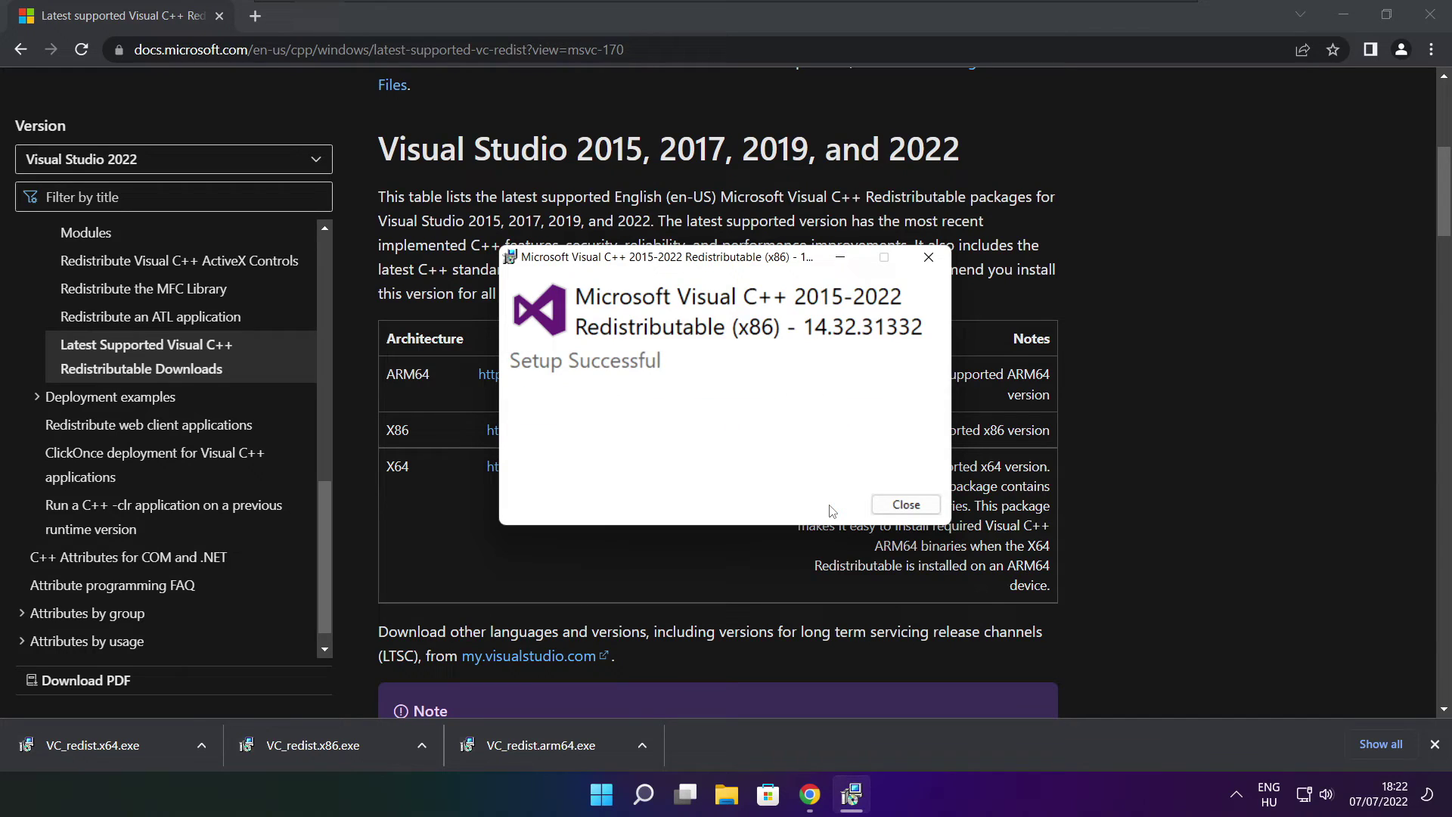
key(Return)
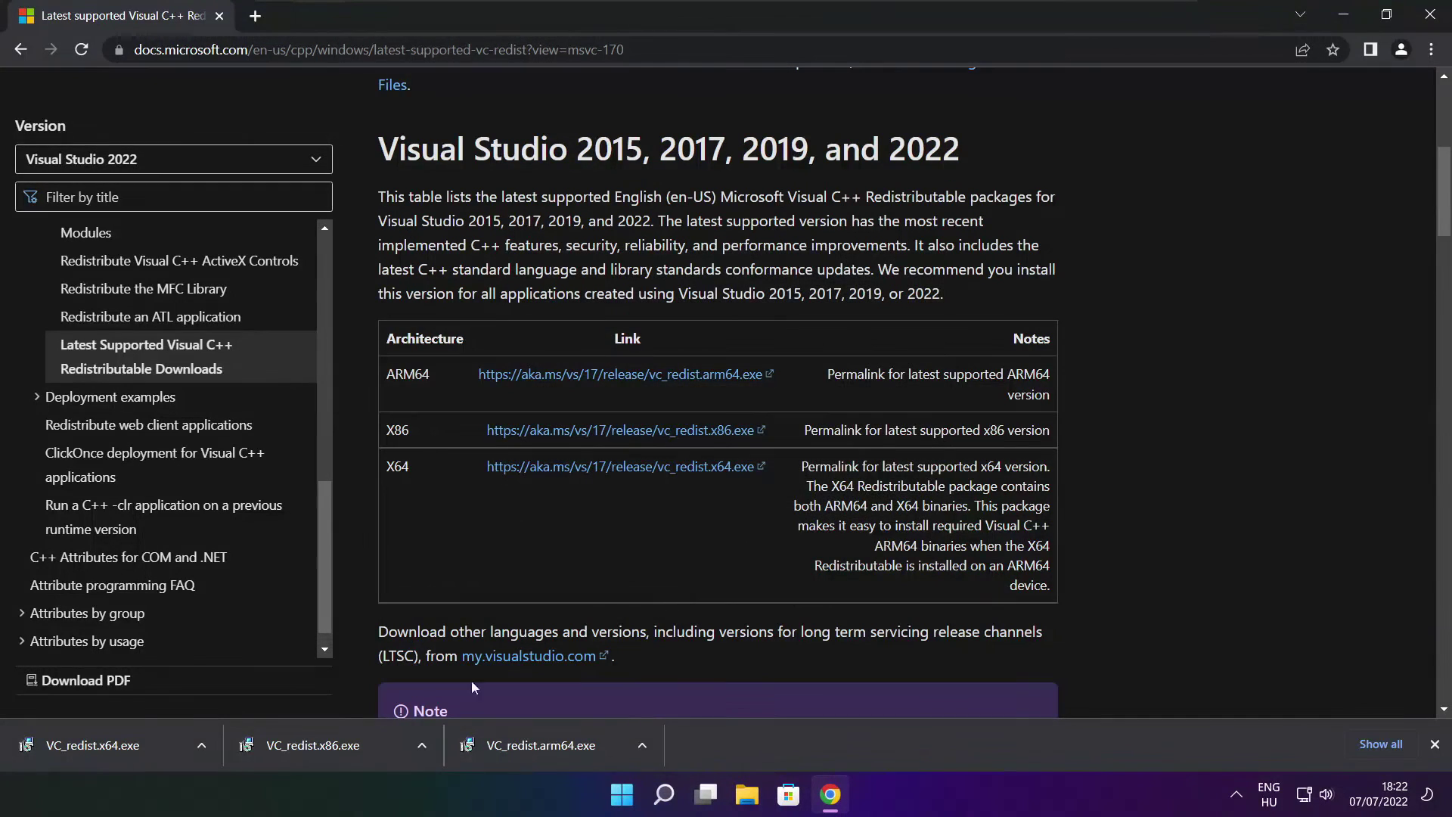
Run VC_redist.x64.exe, accept the licence, install 14.32.31332, and close the success dialog.
click(121, 745)
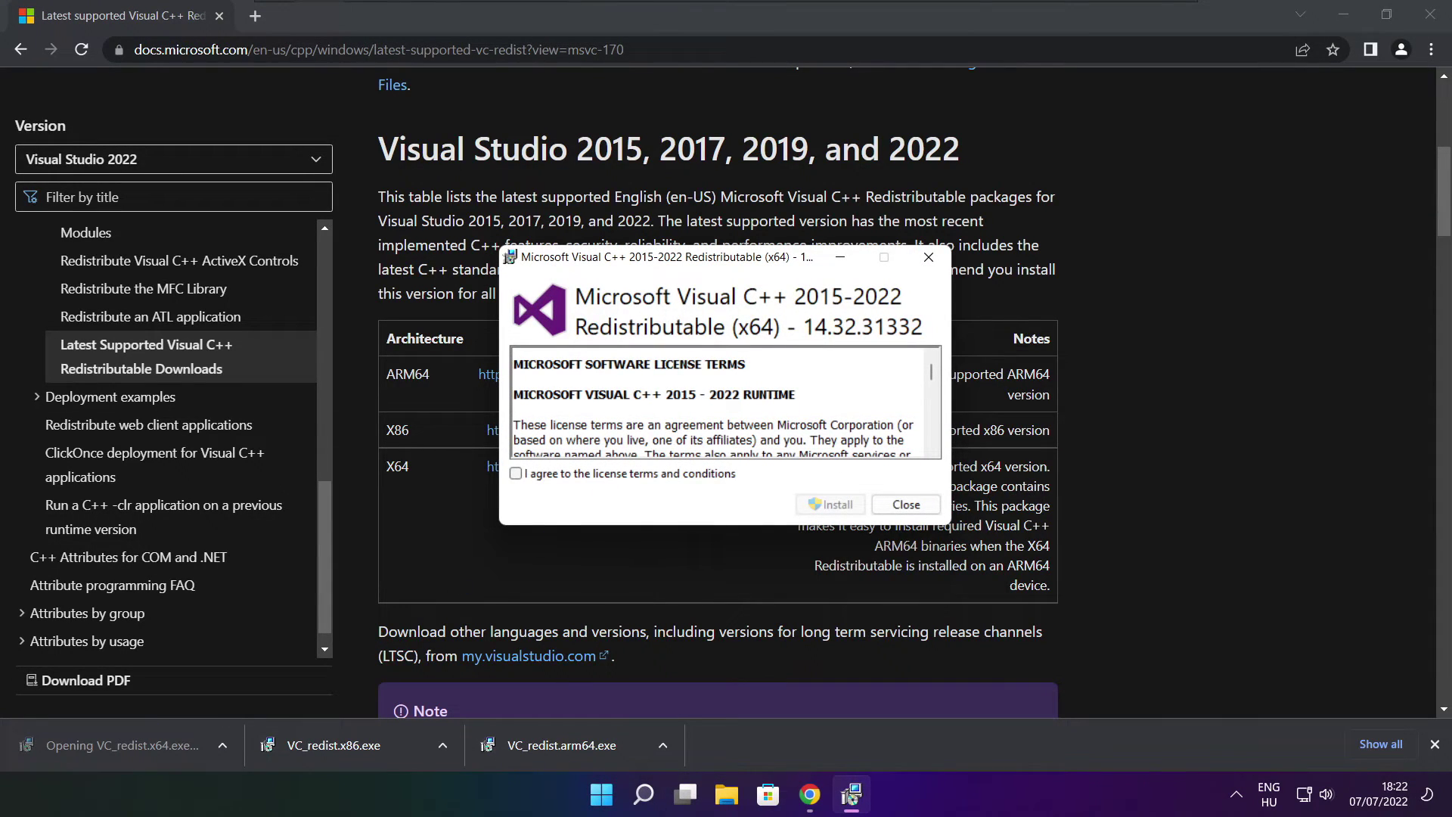
drag(931, 370, 925, 453)
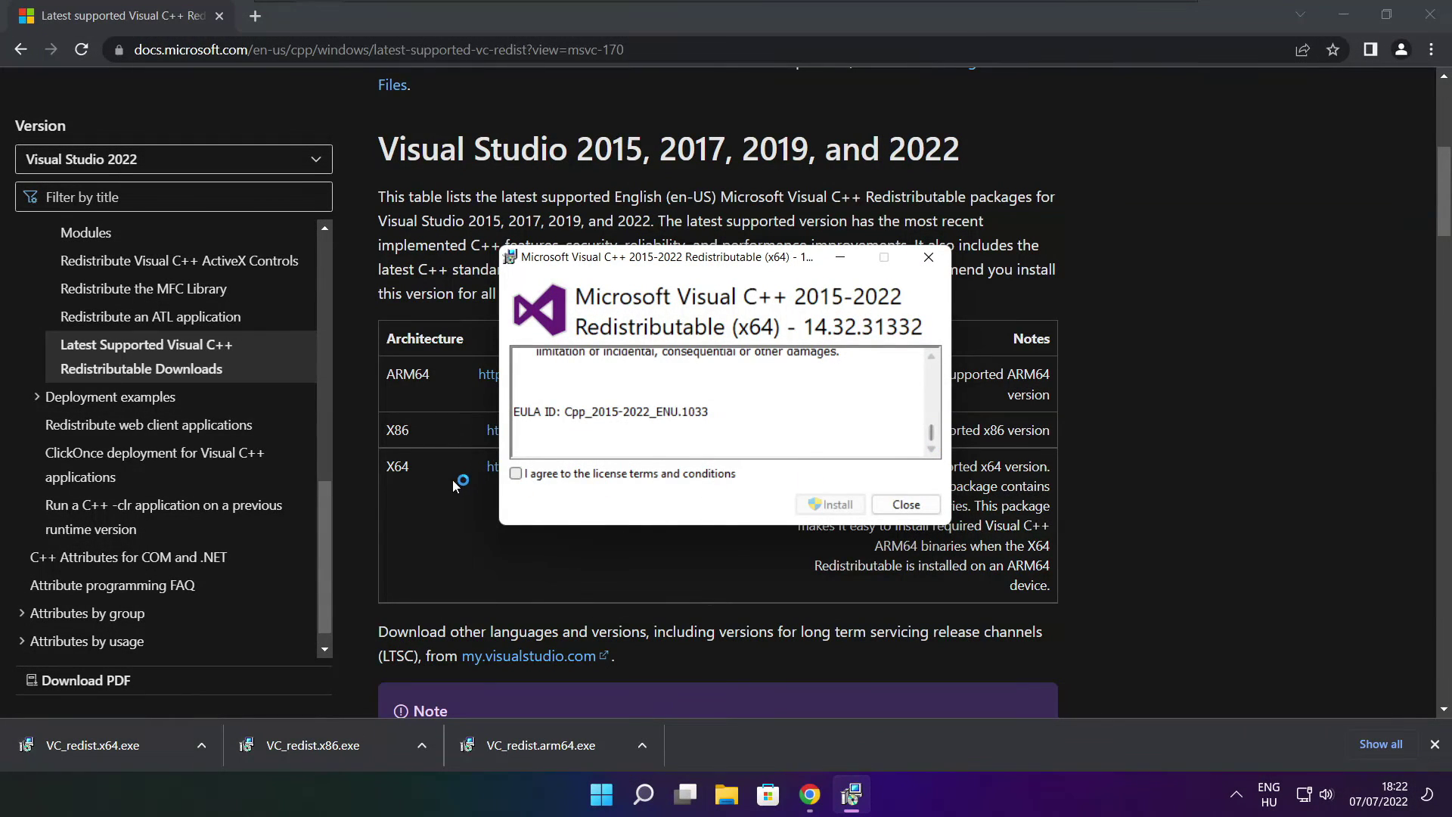
click(516, 476)
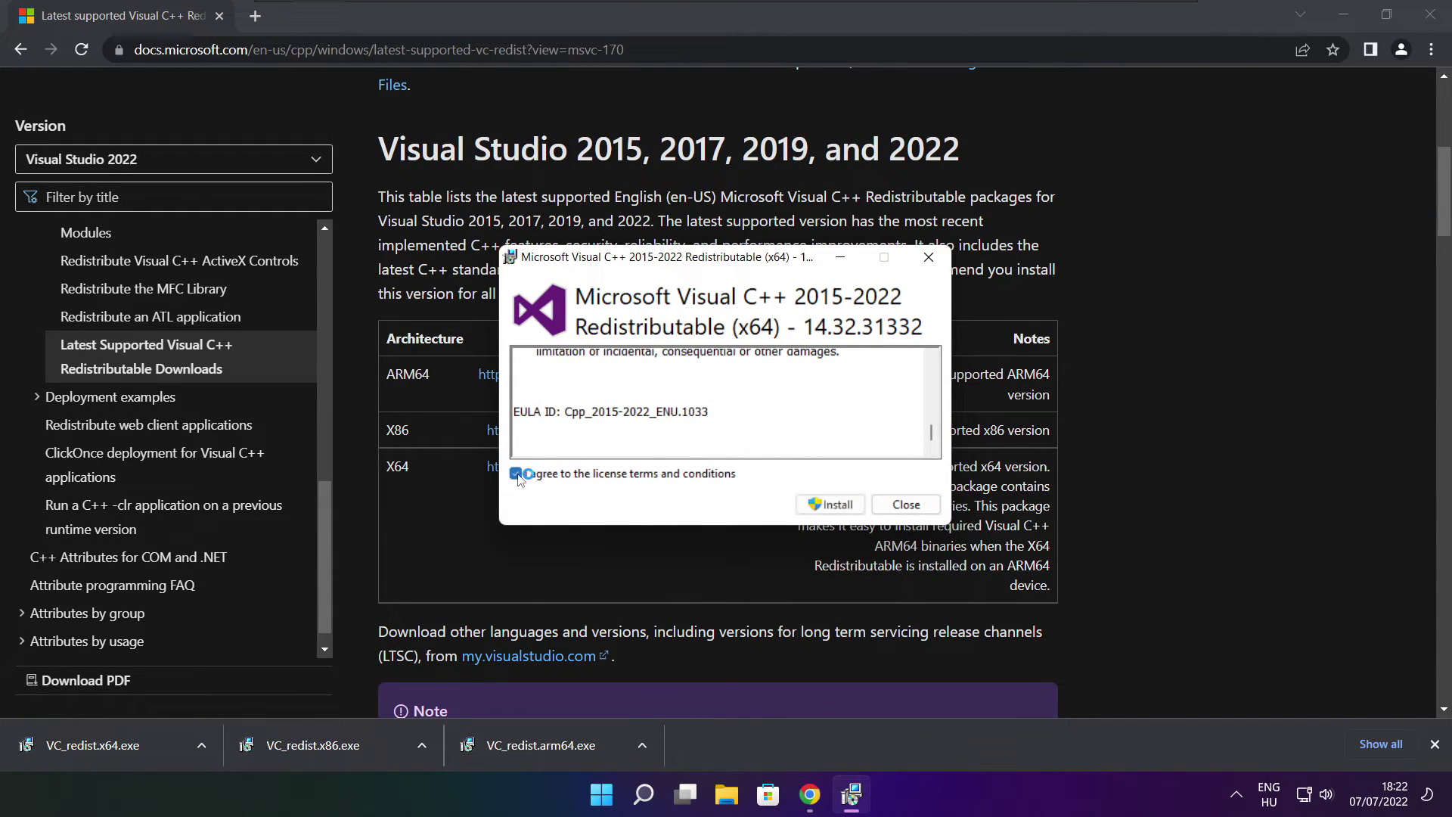
click(832, 505)
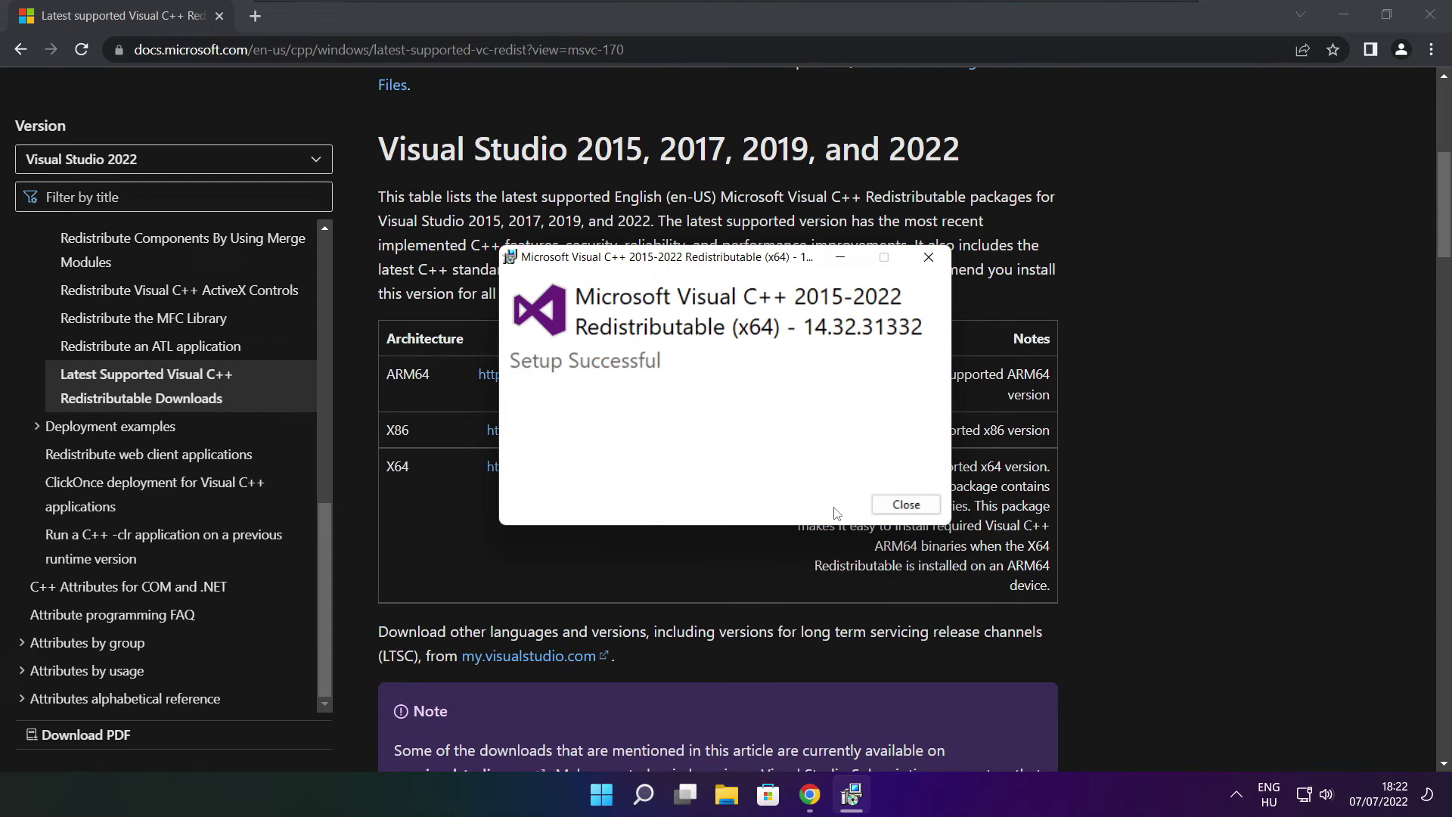
click(906, 505)
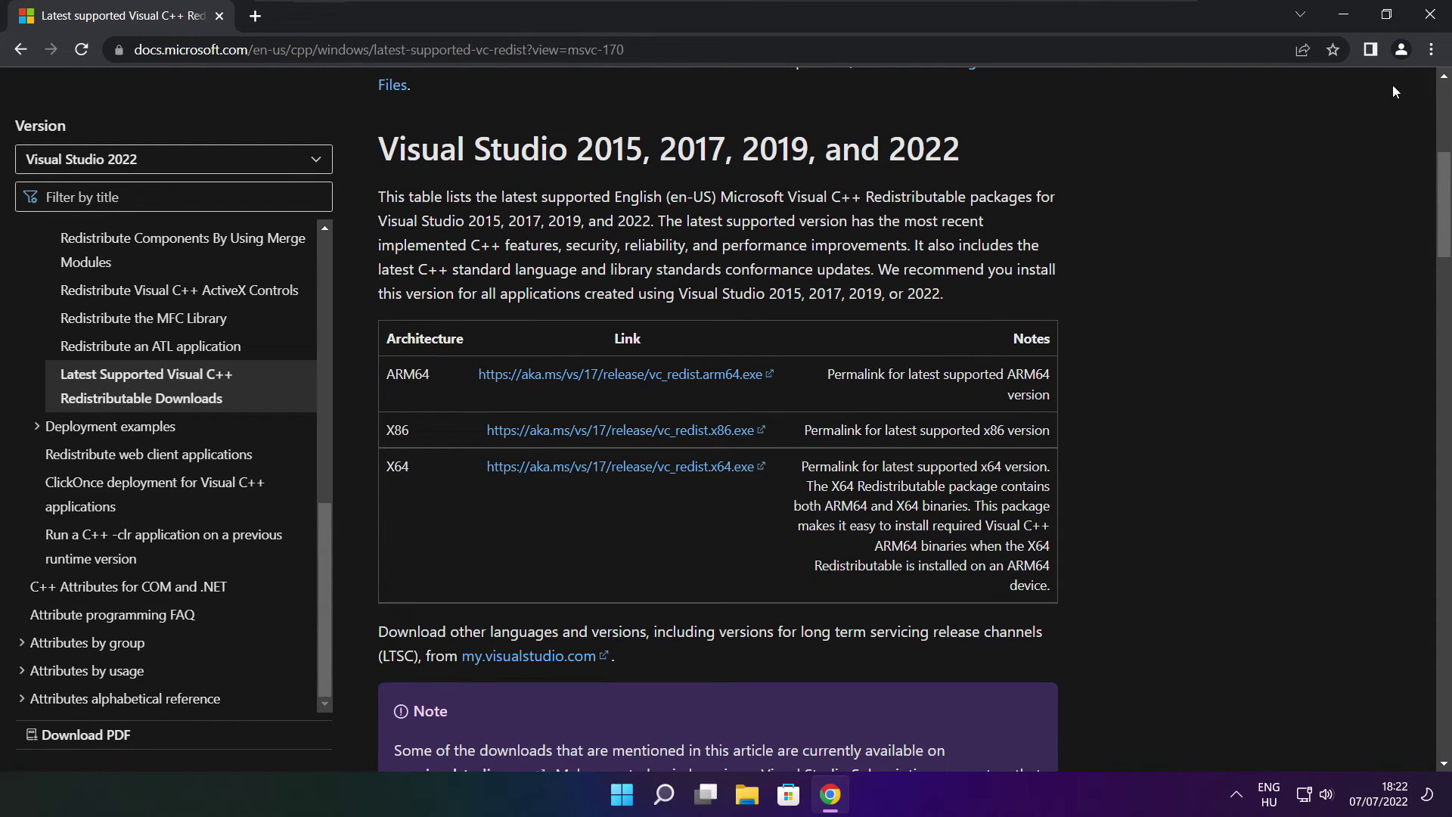
Close Chrome, then choose Restart from the Start menu's Power button.
click(1433, 19)
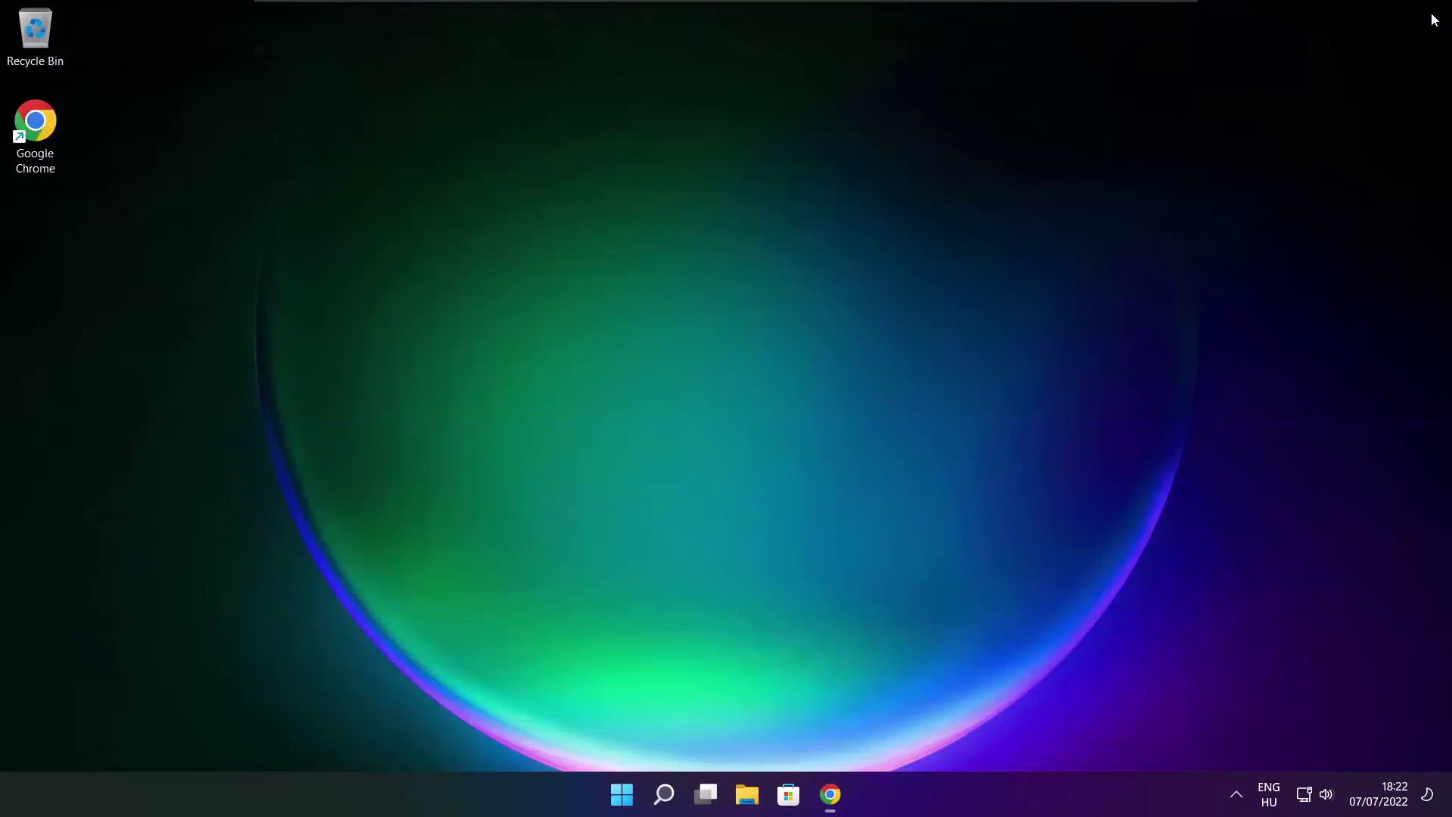
click(626, 801)
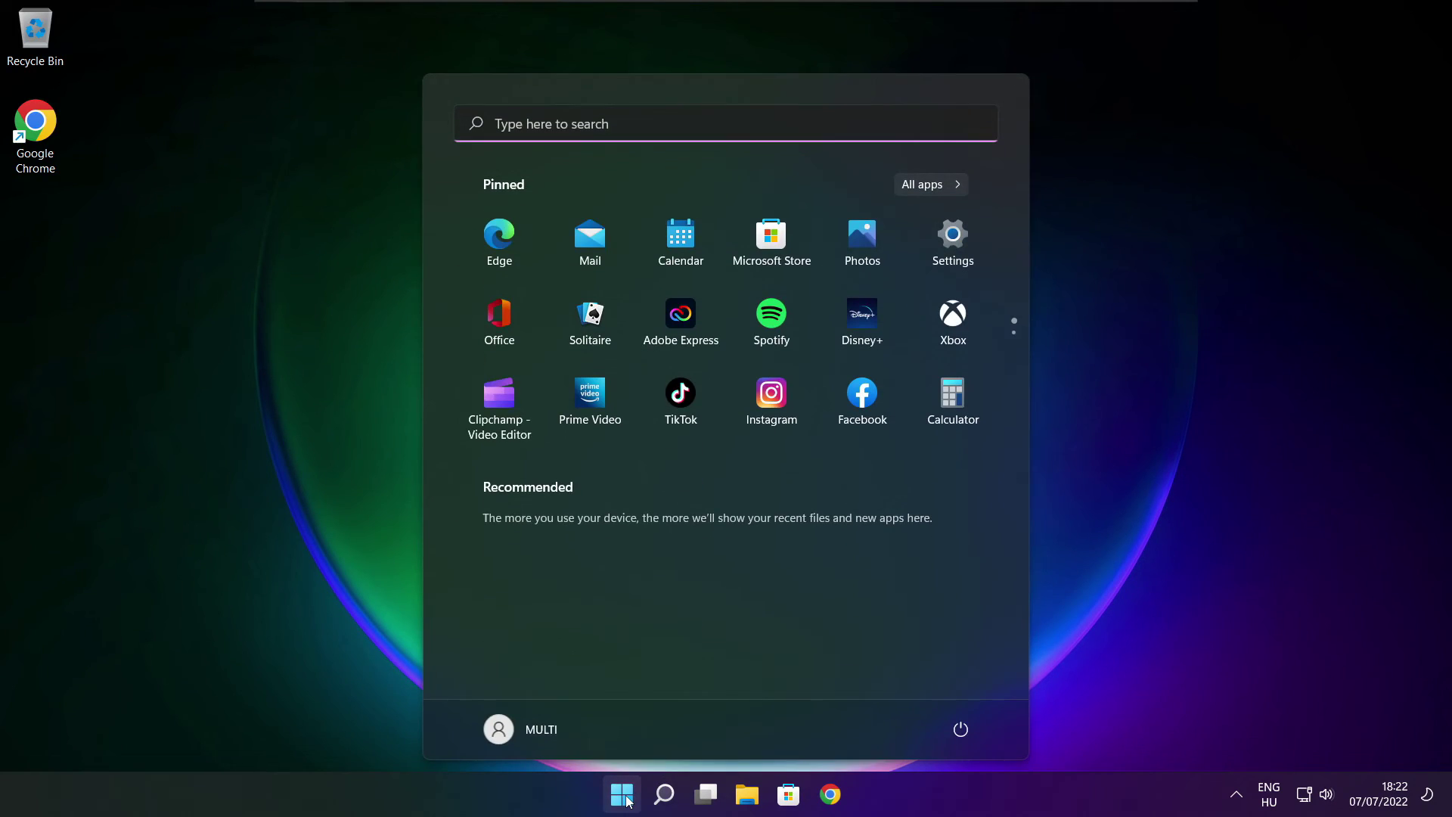
click(960, 730)
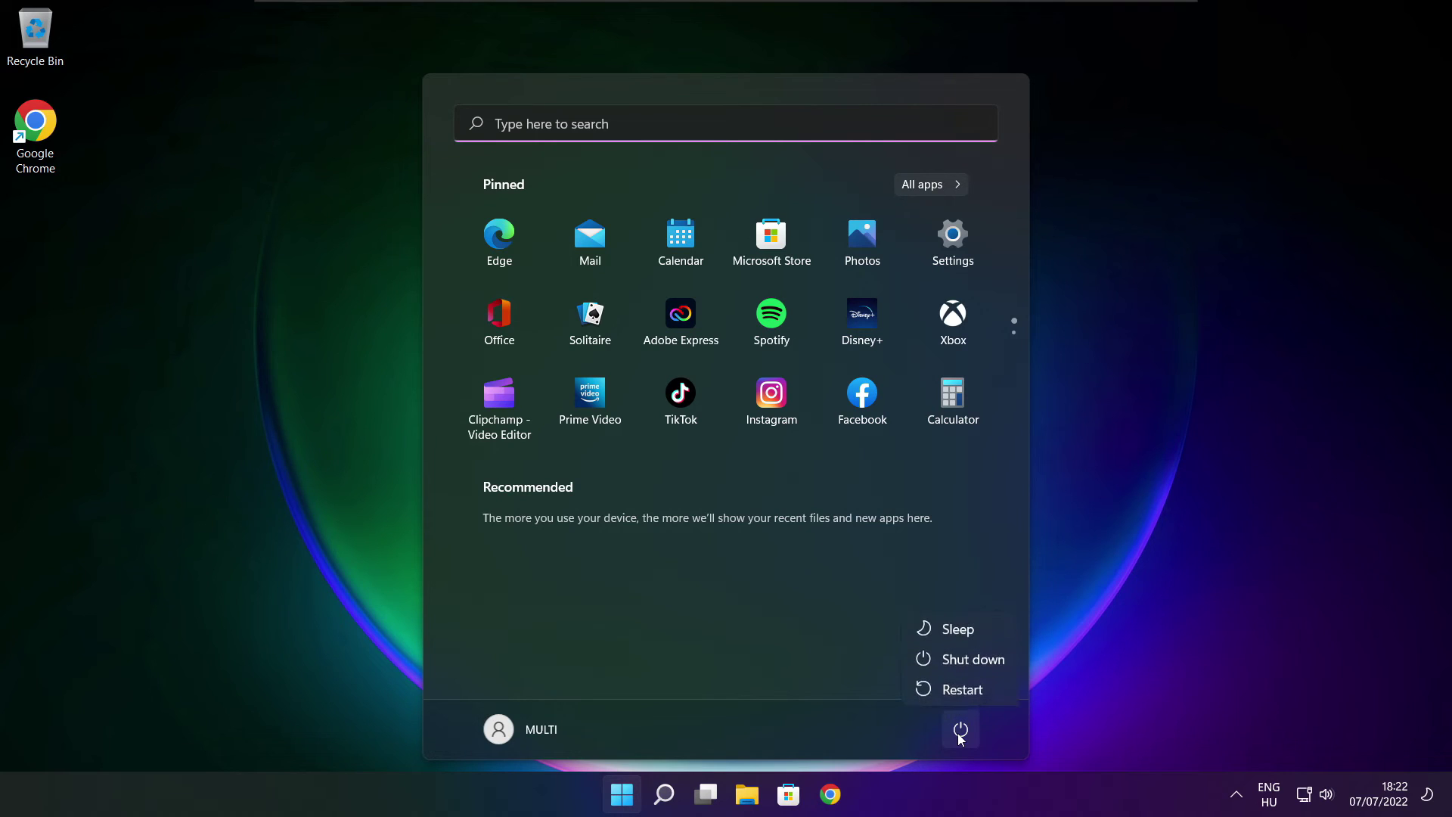
click(972, 692)
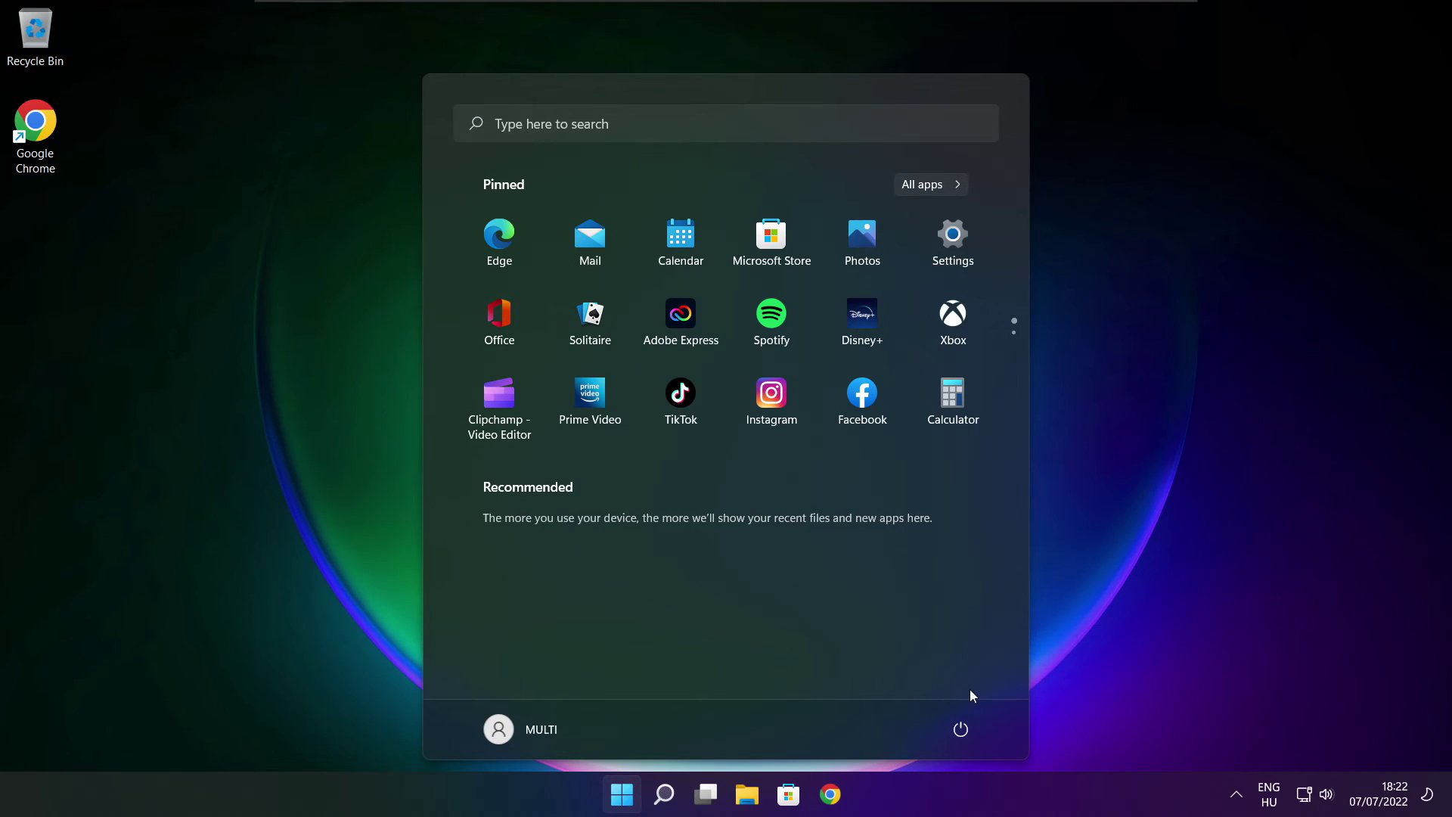